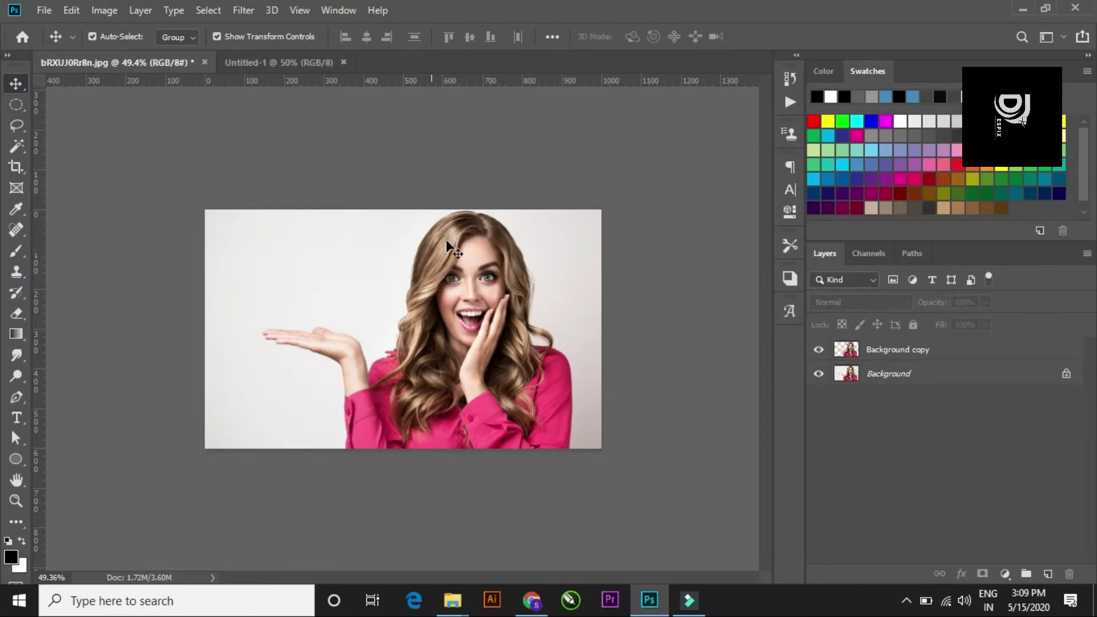
Drag the woman photo layer into Untitled-1 and move it down to the canvas bottom.
{"action": "scroll", "coordinate": [461, 305], "scroll_direction": "up", "scroll_amount": 1}
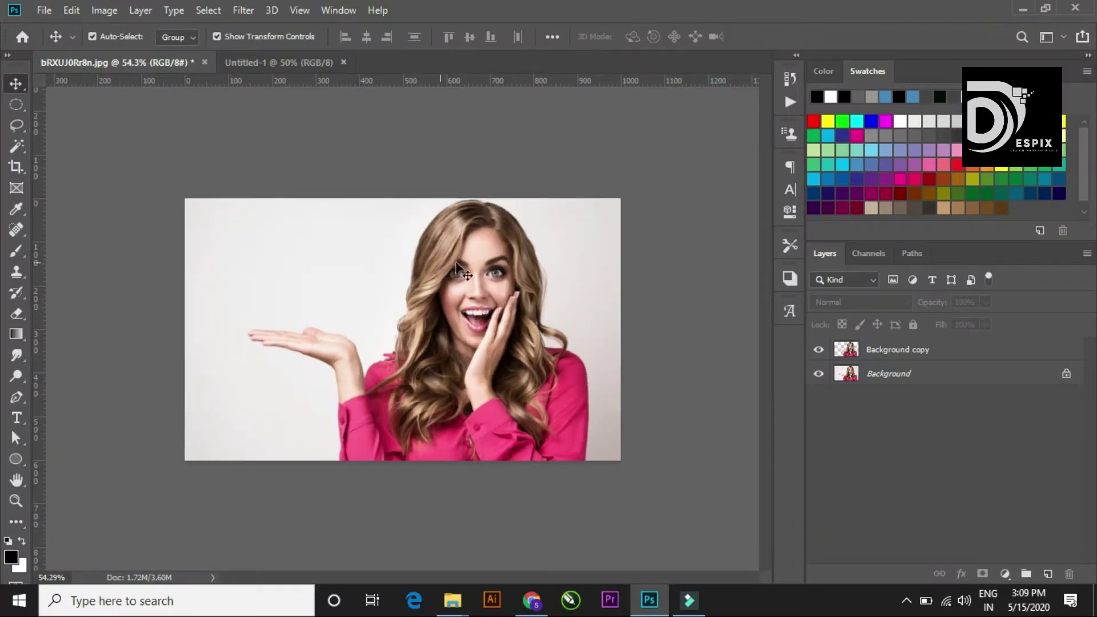
{"action": "scroll", "coordinate": [522, 325], "scroll_direction": "up", "scroll_amount": 1}
{"action": "left_click", "coordinate": [483, 297]}
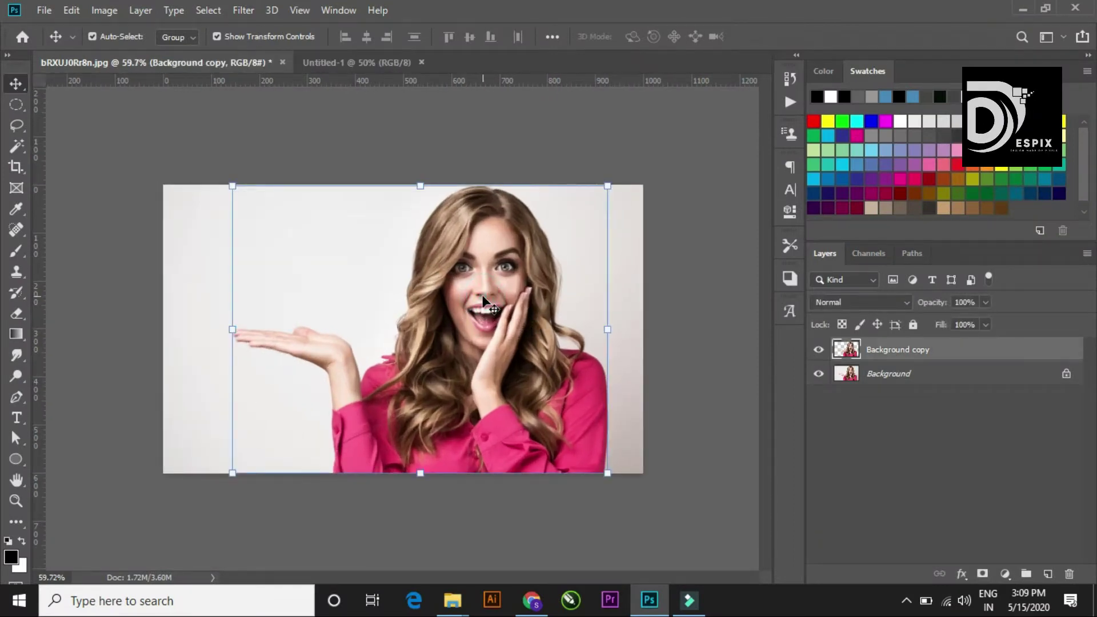
{"action": "left_click_drag", "start_coordinate": [481, 266], "coordinate": [389, 136]}
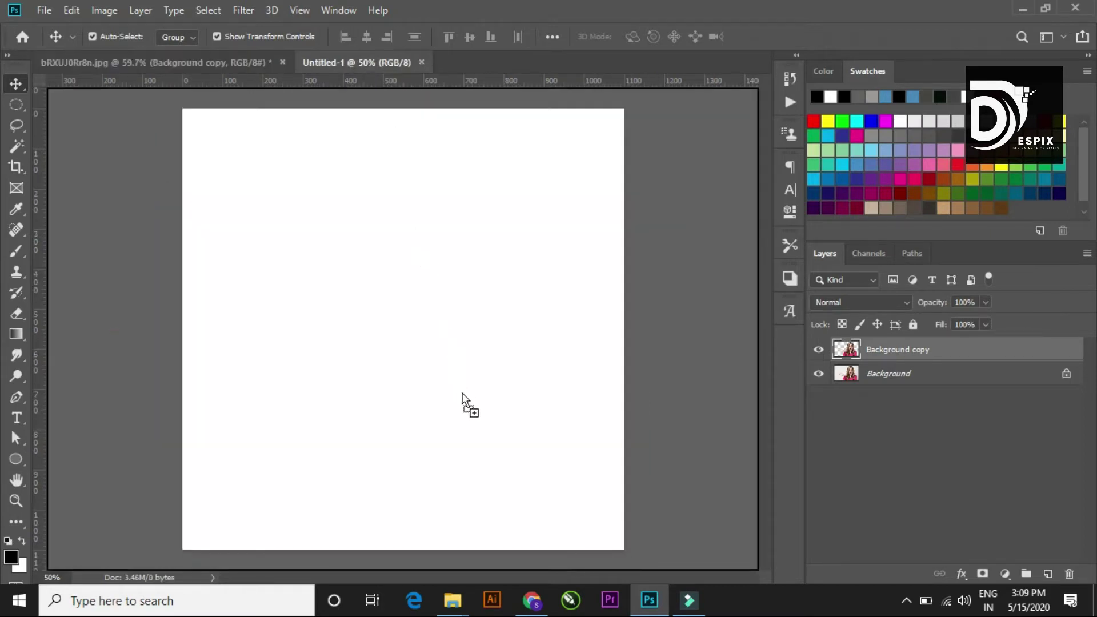
{"action": "left_click_drag", "start_coordinate": [461, 394], "coordinate": [517, 377]}
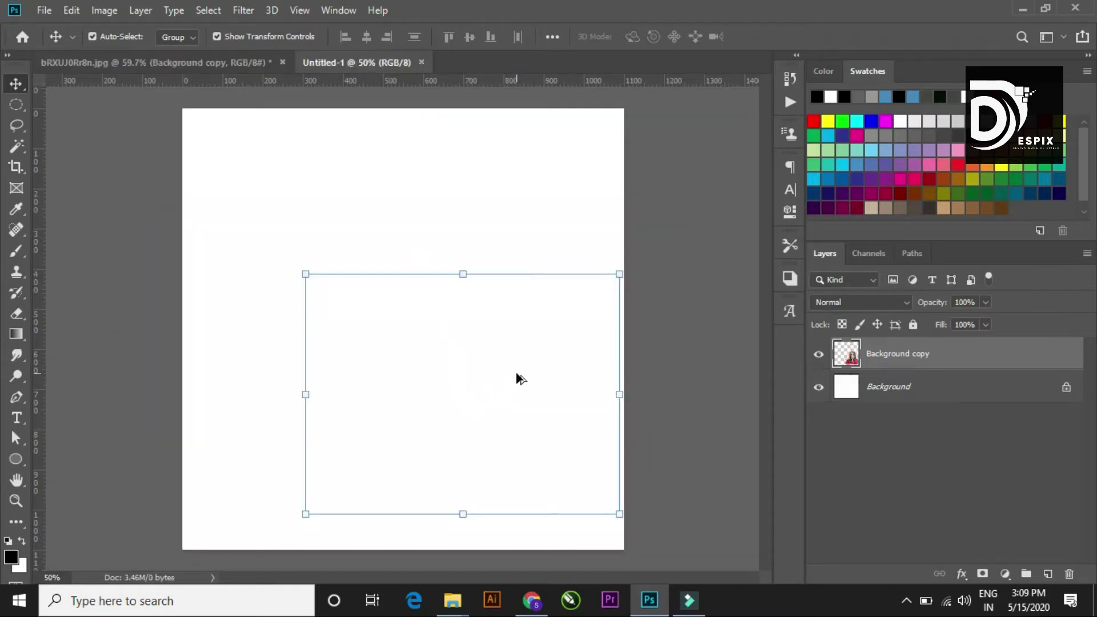
{"action": "scroll", "coordinate": [508, 383], "scroll_direction": "down", "scroll_amount": 2}
{"action": "scroll", "coordinate": [502, 388], "scroll_direction": "down", "scroll_amount": 1}
{"action": "scroll", "coordinate": [498, 391], "scroll_direction": "down", "scroll_amount": 1}
{"action": "scroll", "coordinate": [498, 392], "scroll_direction": "up", "scroll_amount": 2}
{"action": "mouse_move", "coordinate": [512, 422]}
{"action": "left_mouse_down"}
{"action": "mouse_move", "coordinate": [512, 444]}
{"action": "mouse_move", "coordinate": [524, 444]}
{"action": "left_mouse_up"}
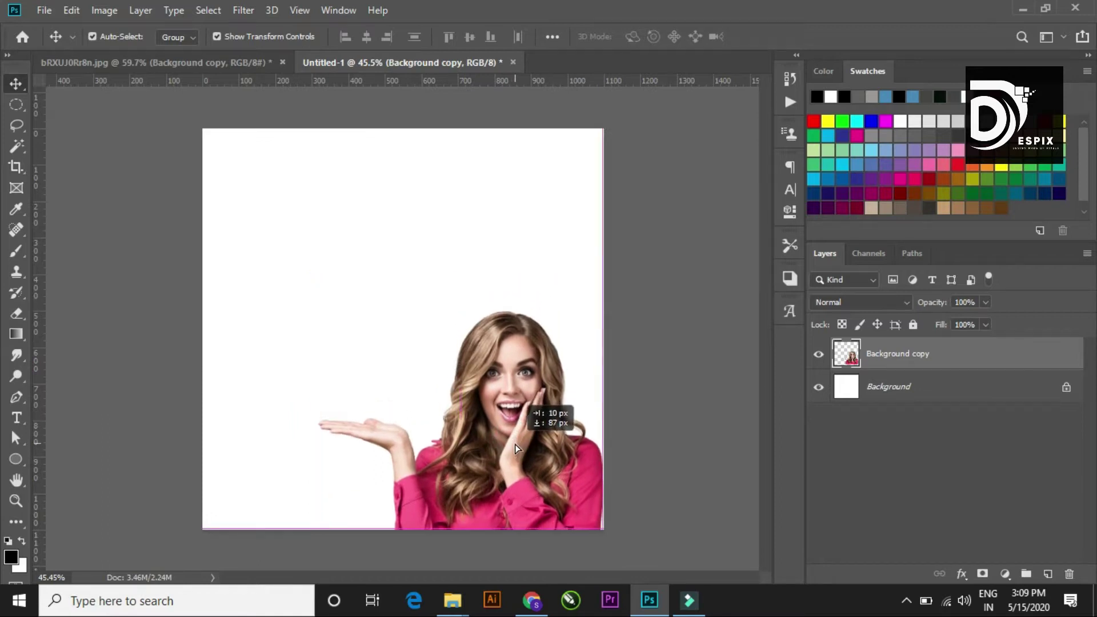
Enlarge the woman photo to about 137% and commit the transform.
{"action": "mouse_move", "coordinate": [327, 311]}
{"action": "left_mouse_down"}
{"action": "mouse_move", "coordinate": [236, 195]}
{"action": "mouse_move", "coordinate": [245, 203]}
{"action": "left_mouse_up"}
{"action": "left_click", "coordinate": [769, 38]}
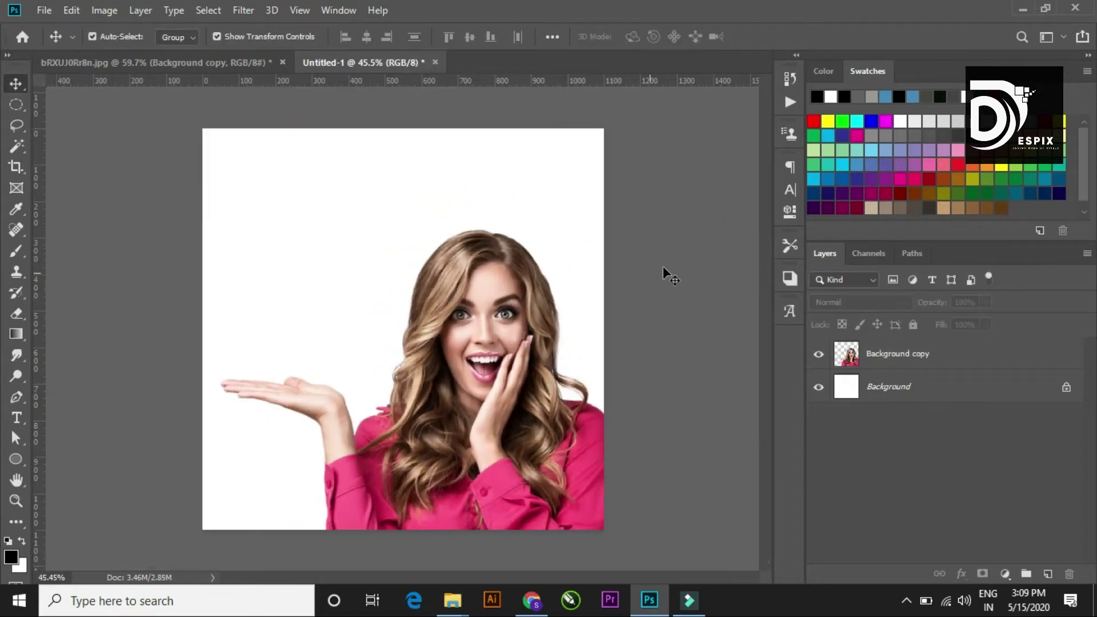
{"action": "scroll", "coordinate": [549, 360], "scroll_direction": "up", "scroll_amount": 1}
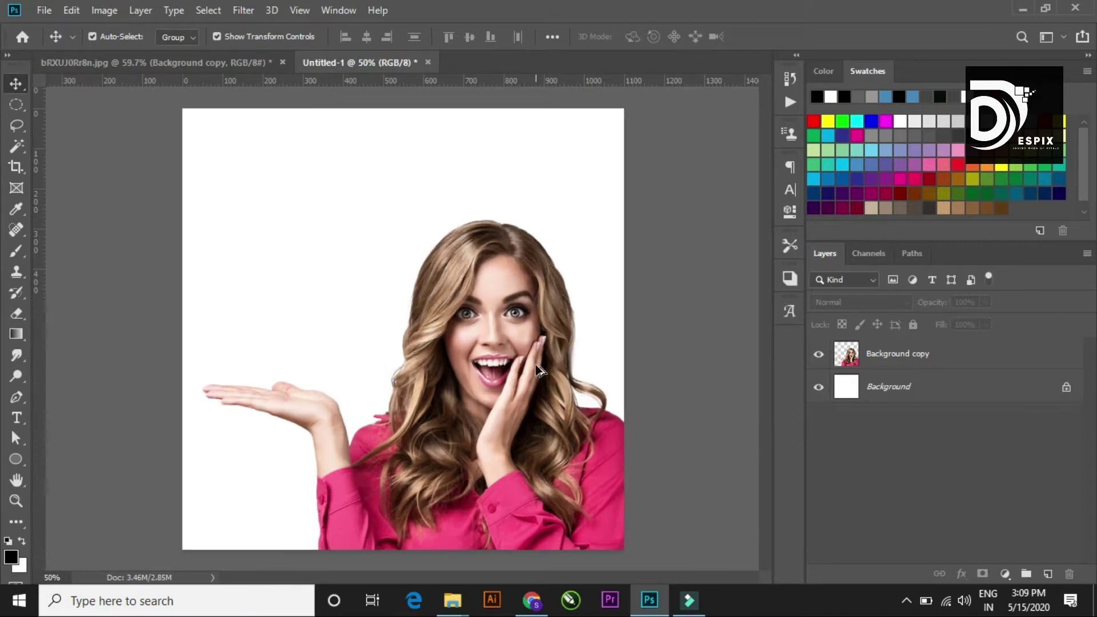
{"action": "scroll", "coordinate": [537, 371], "scroll_direction": "down", "scroll_amount": 2}
{"action": "scroll", "coordinate": [537, 371], "scroll_direction": "down", "scroll_amount": 1}
{"action": "scroll", "coordinate": [571, 374], "scroll_direction": "down", "scroll_amount": 1}
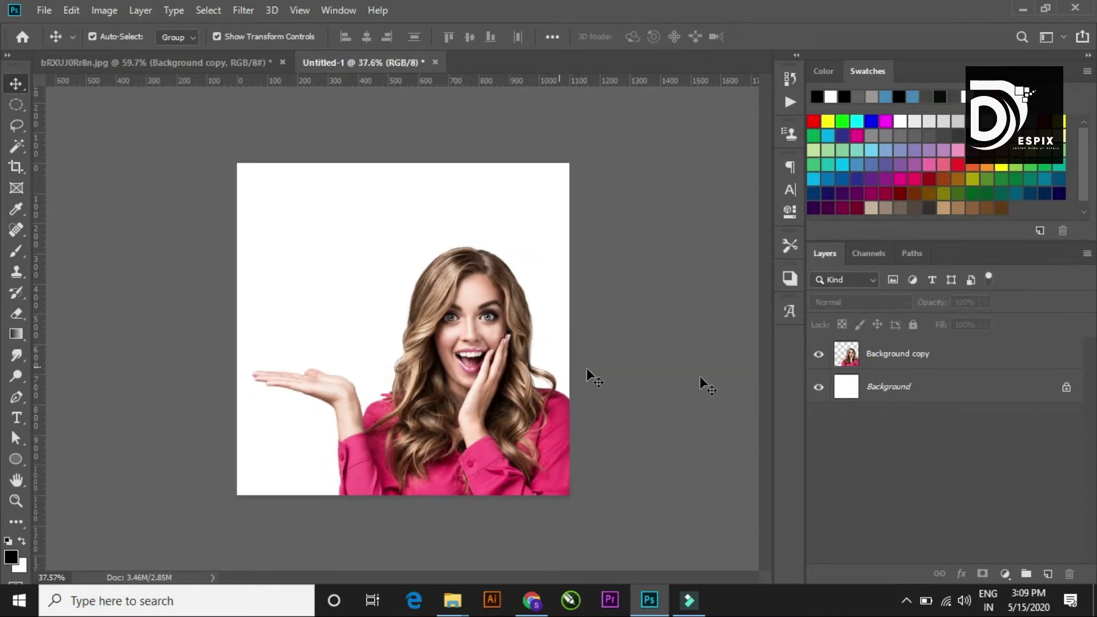
{"action": "left_click", "coordinate": [941, 392]}
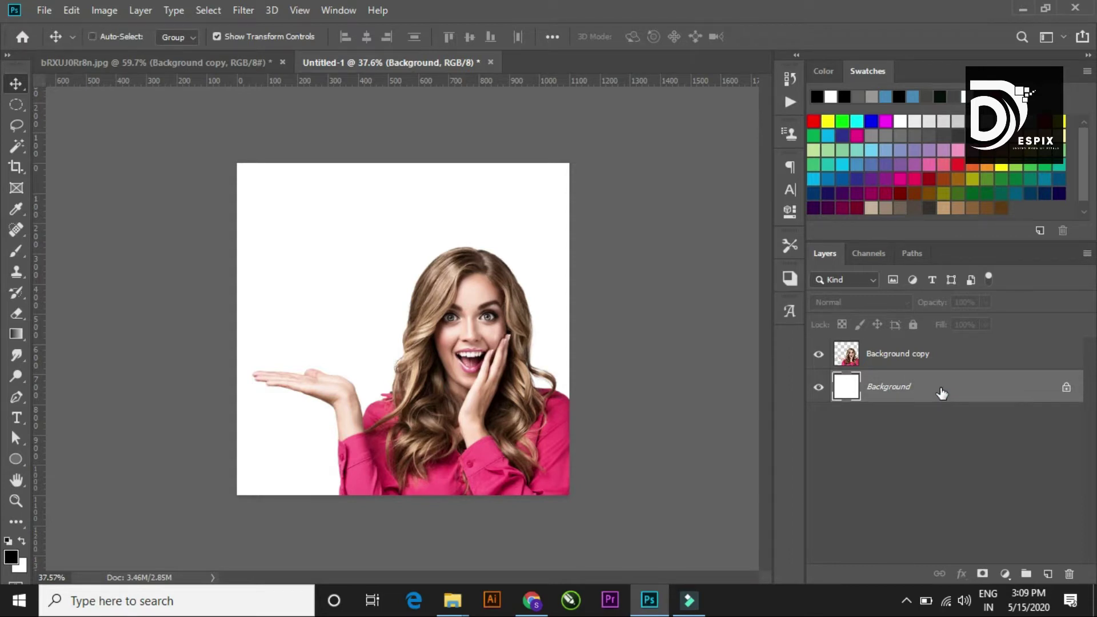
Duplicate the white Background and give the copy a pink radial Gradient Overlay.
{"action": "key", "text": "ctrl+j"}
{"action": "left_click", "coordinate": [979, 385]}
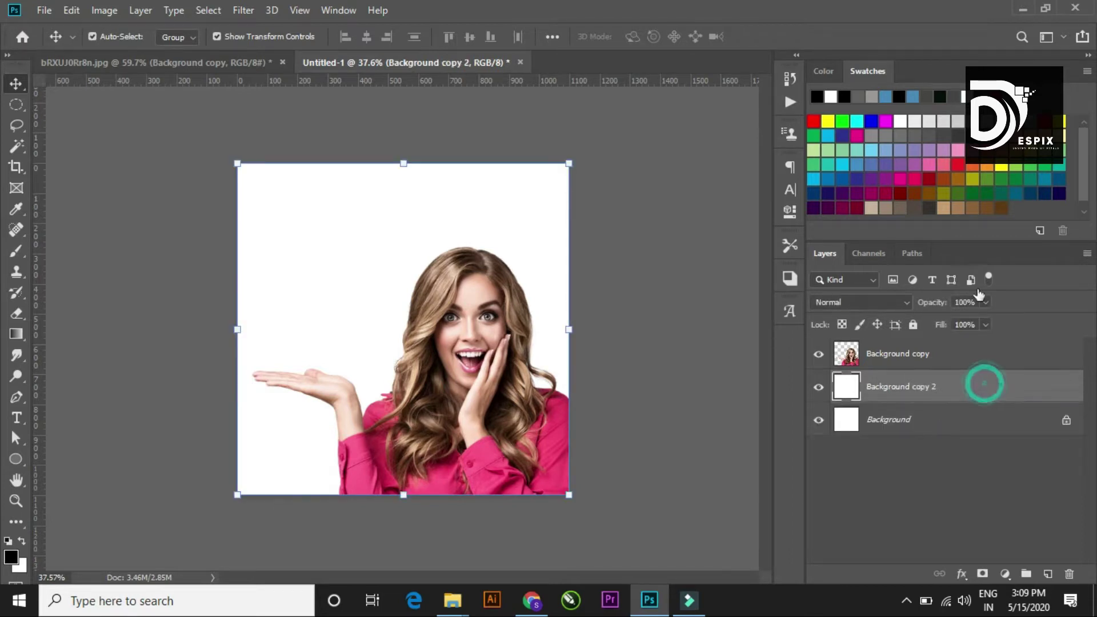
{"action": "key", "text": "h"}
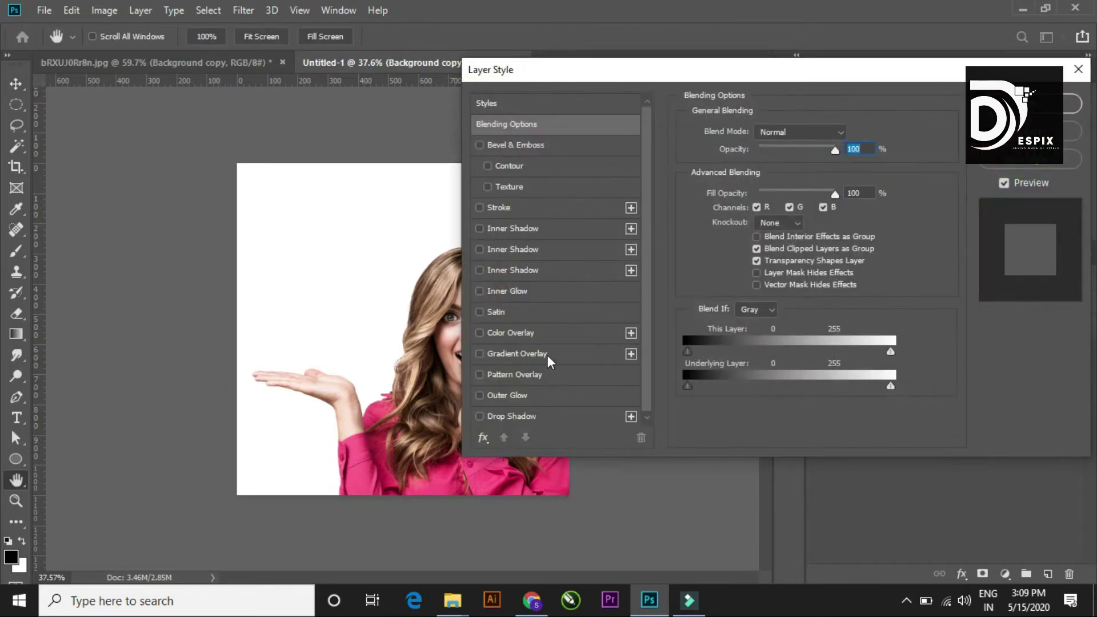
{"action": "left_click", "coordinate": [547, 354]}
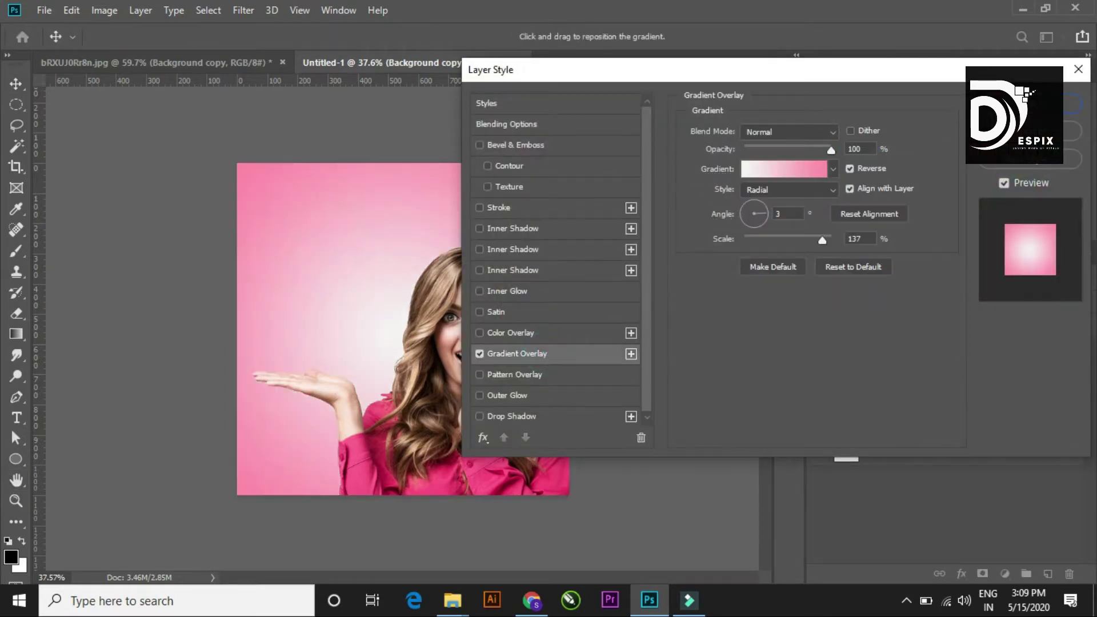
{"action": "key", "text": "Return"}
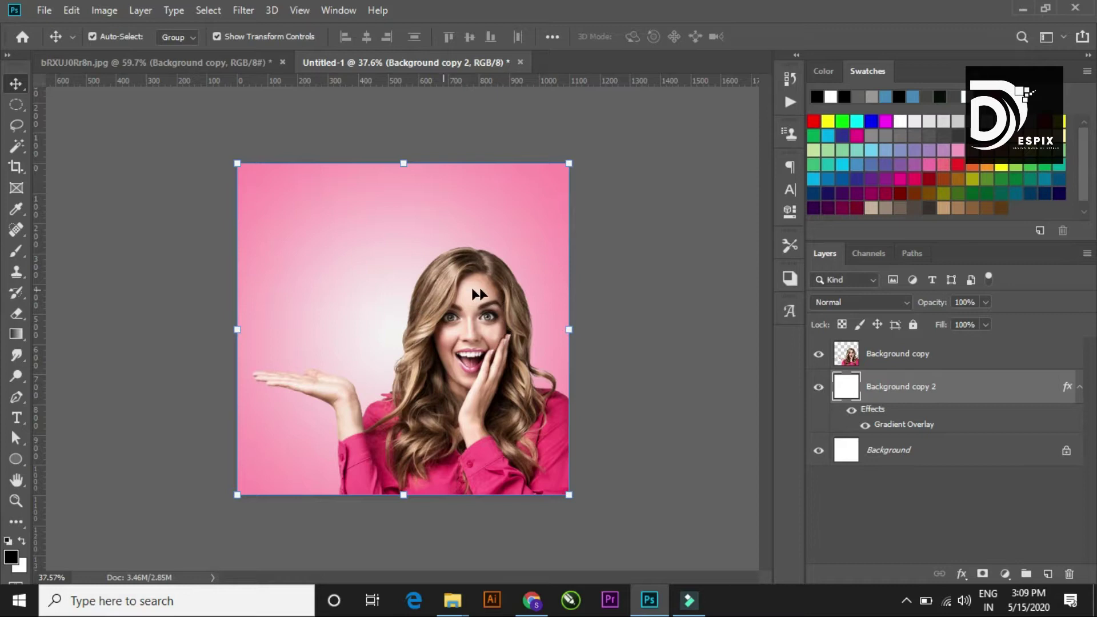
{"action": "scroll", "coordinate": [478, 294], "scroll_direction": "up", "scroll_amount": 2}
{"action": "scroll", "coordinate": [485, 289], "scroll_direction": "down", "scroll_amount": 1}
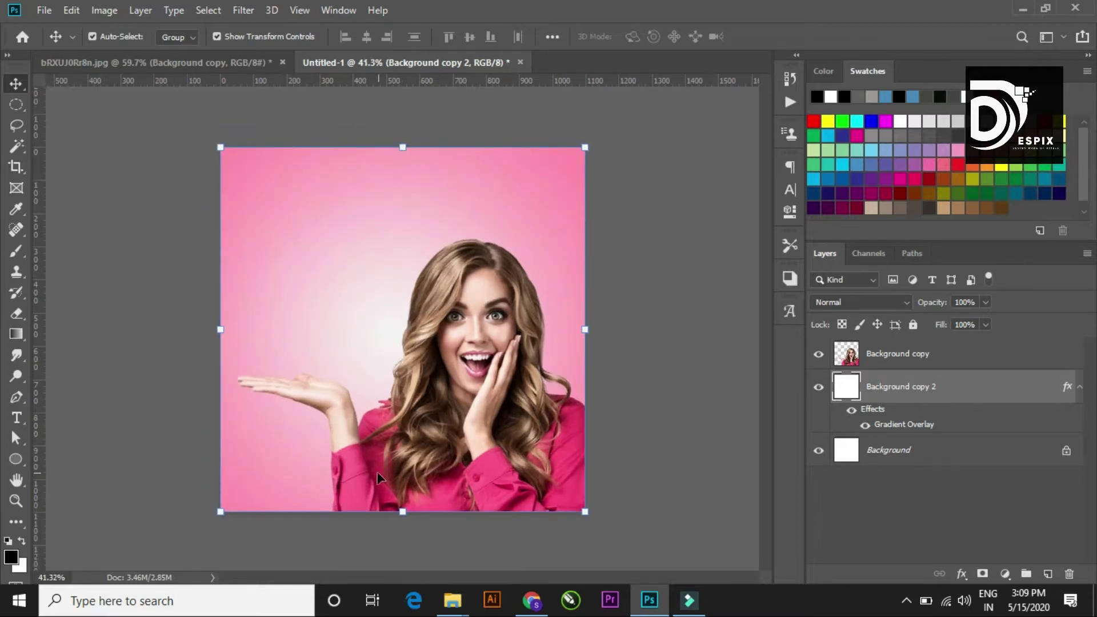
{"action": "left_click", "coordinate": [657, 366]}
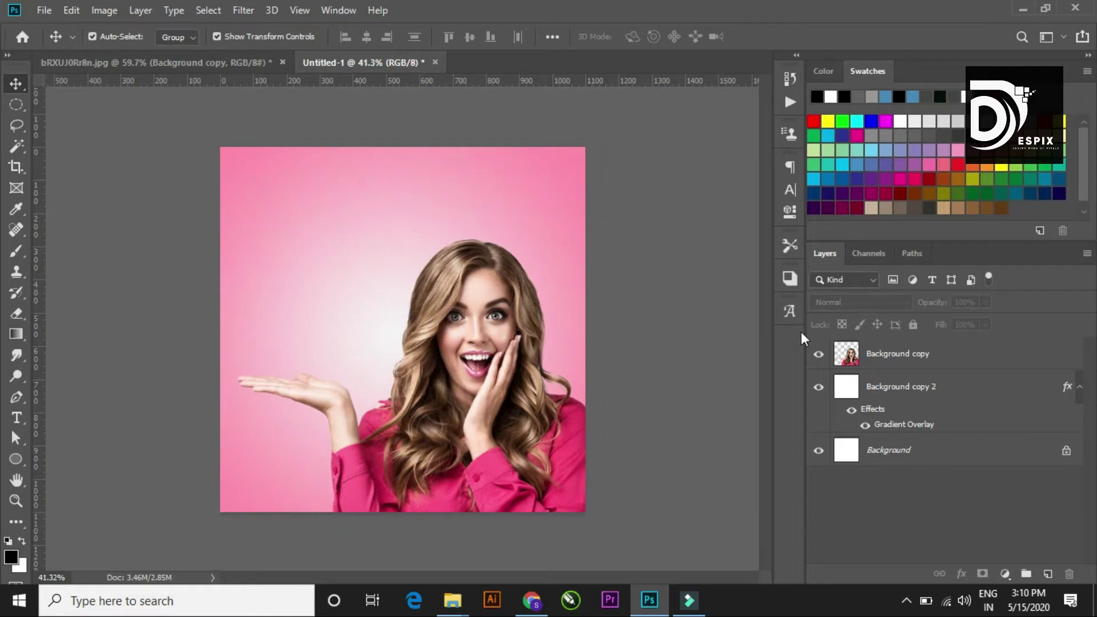
Run the Oilpaintero action on Background copy and fade the painted layer to 50% opacity.
{"action": "left_click", "coordinate": [961, 354]}
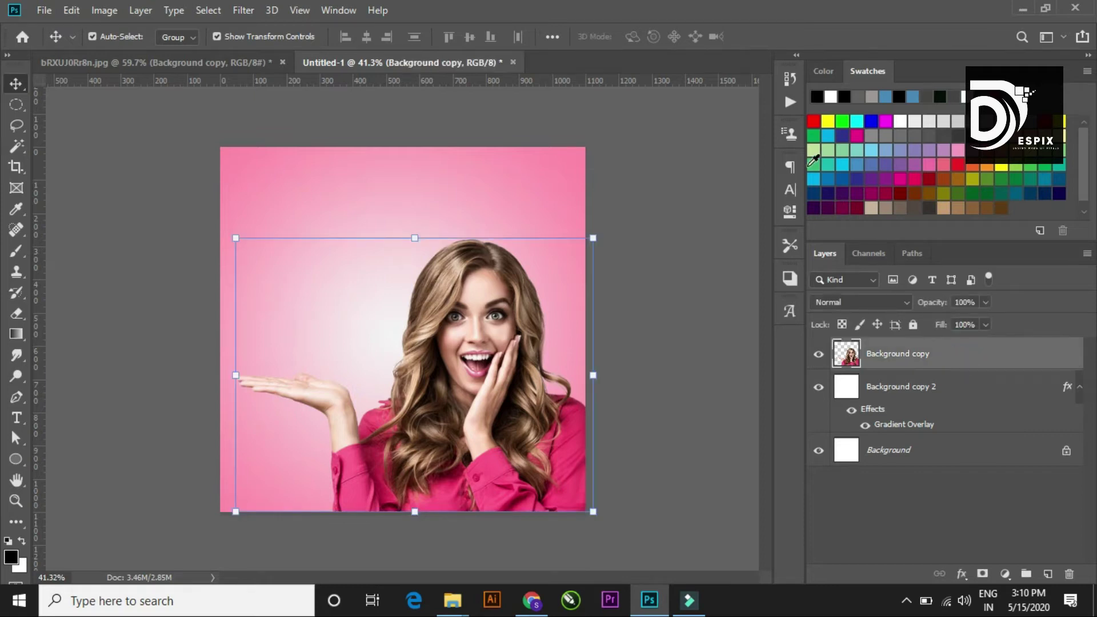
{"action": "left_click", "coordinate": [789, 104]}
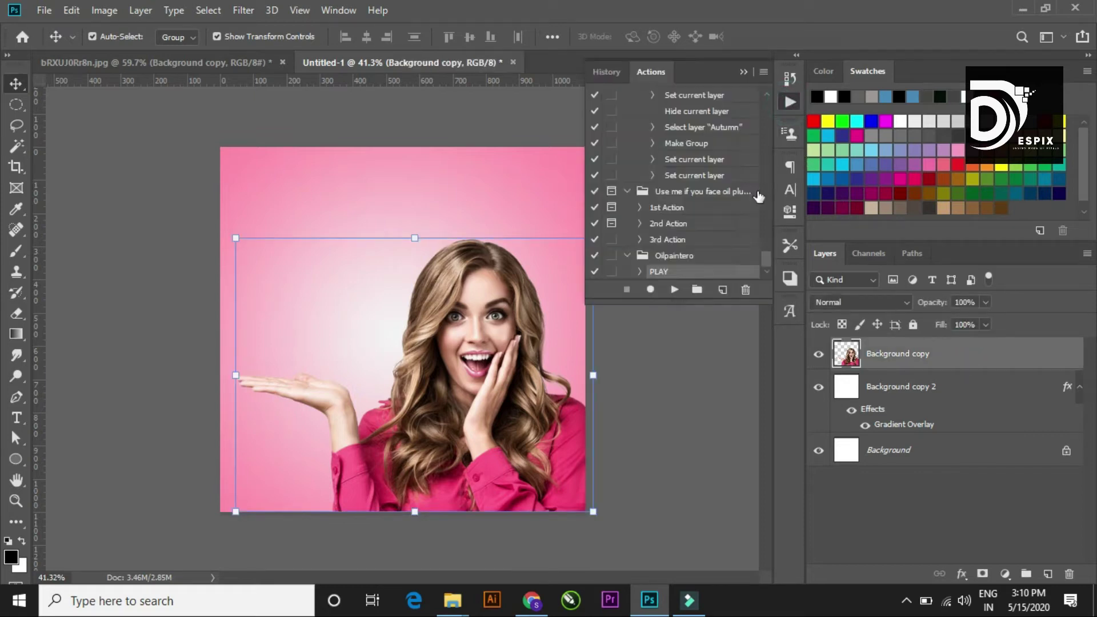
{"action": "left_click", "coordinate": [675, 290]}
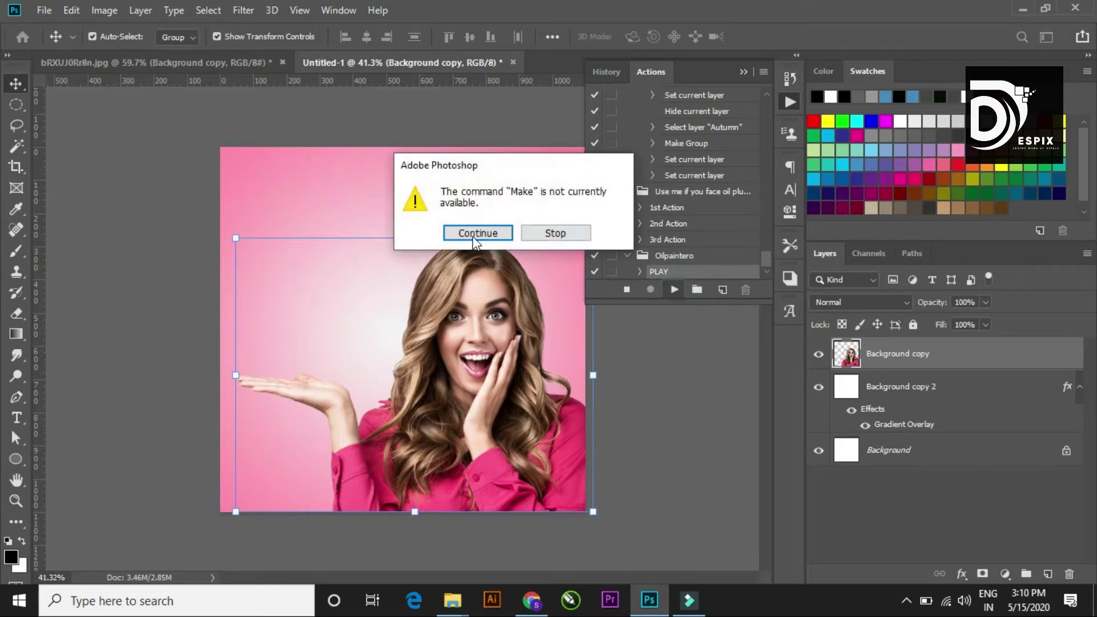
{"action": "left_click", "coordinate": [474, 234]}
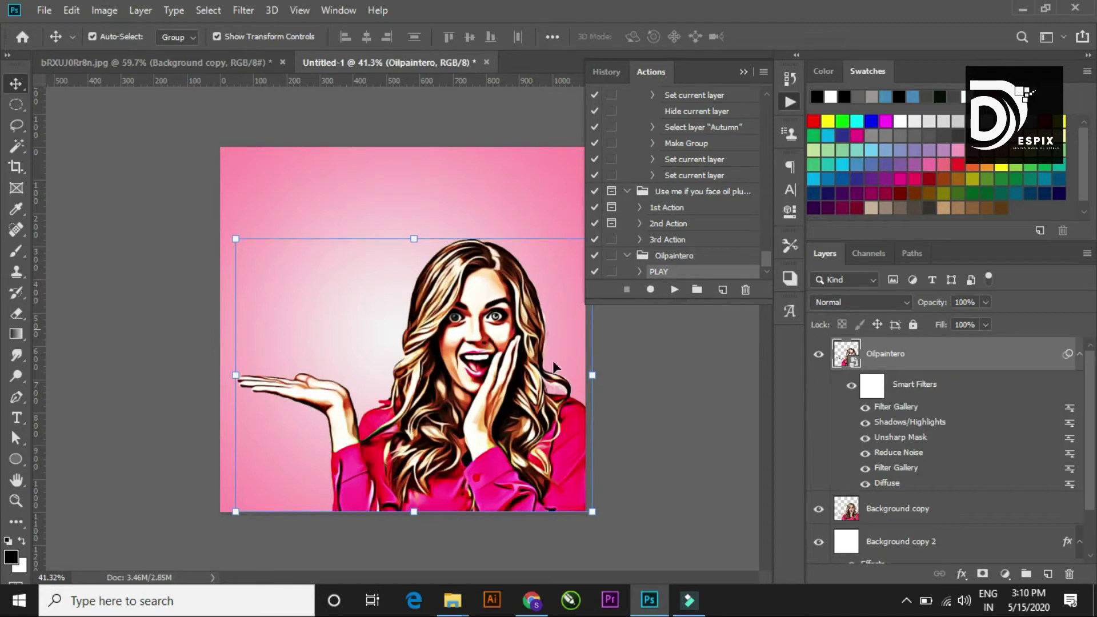
{"action": "left_click", "coordinate": [742, 71]}
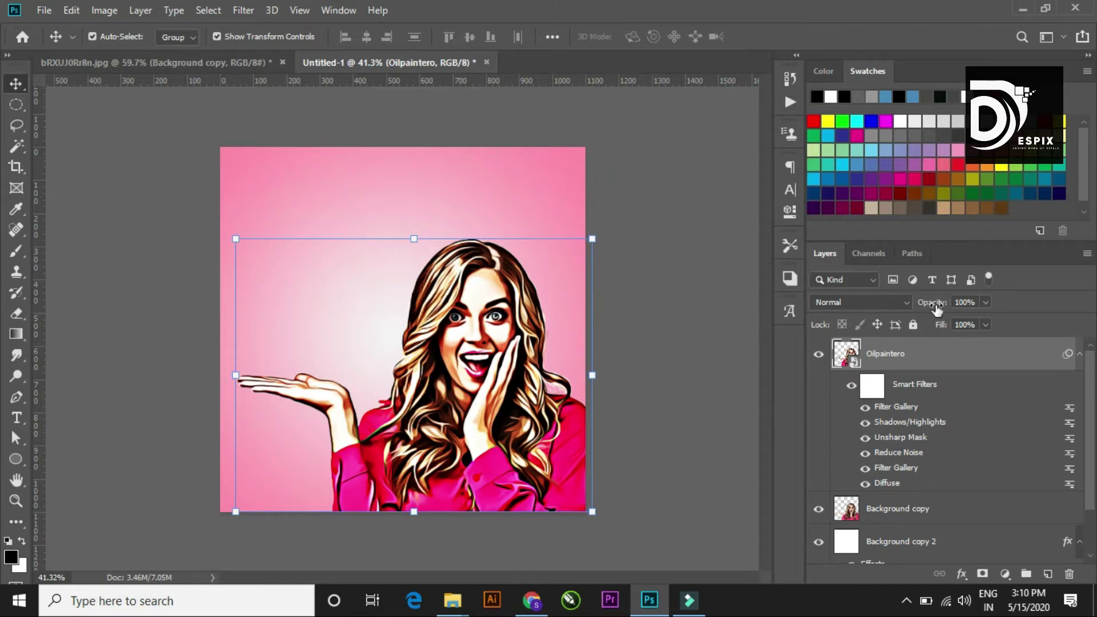
{"action": "left_click_drag", "start_coordinate": [936, 309], "coordinate": [895, 309]}
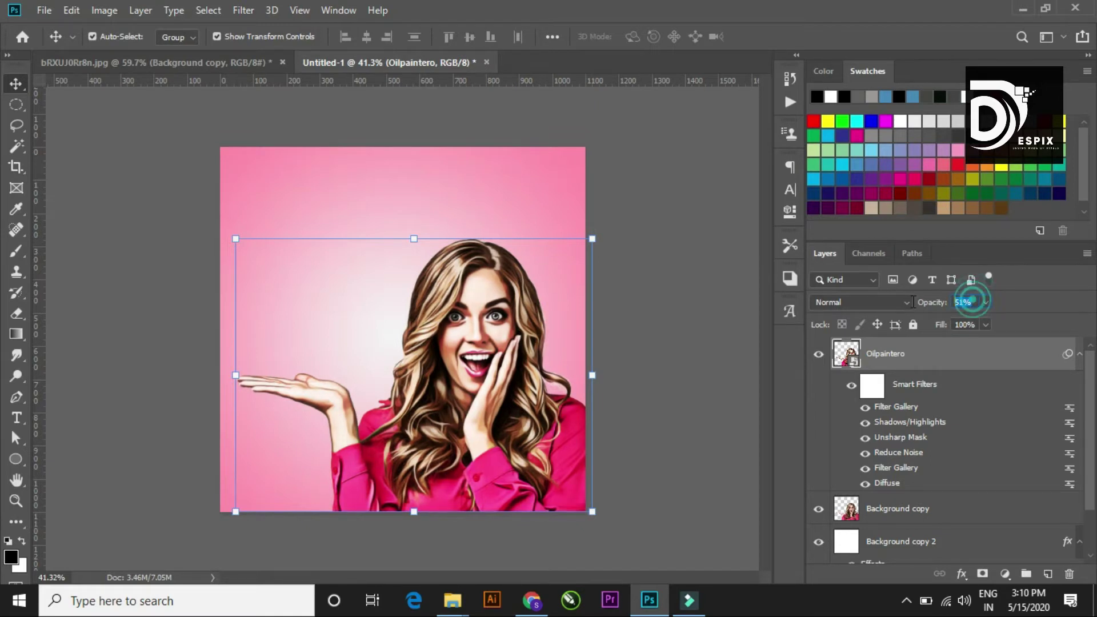
{"action": "left_click", "coordinate": [754, 289]}
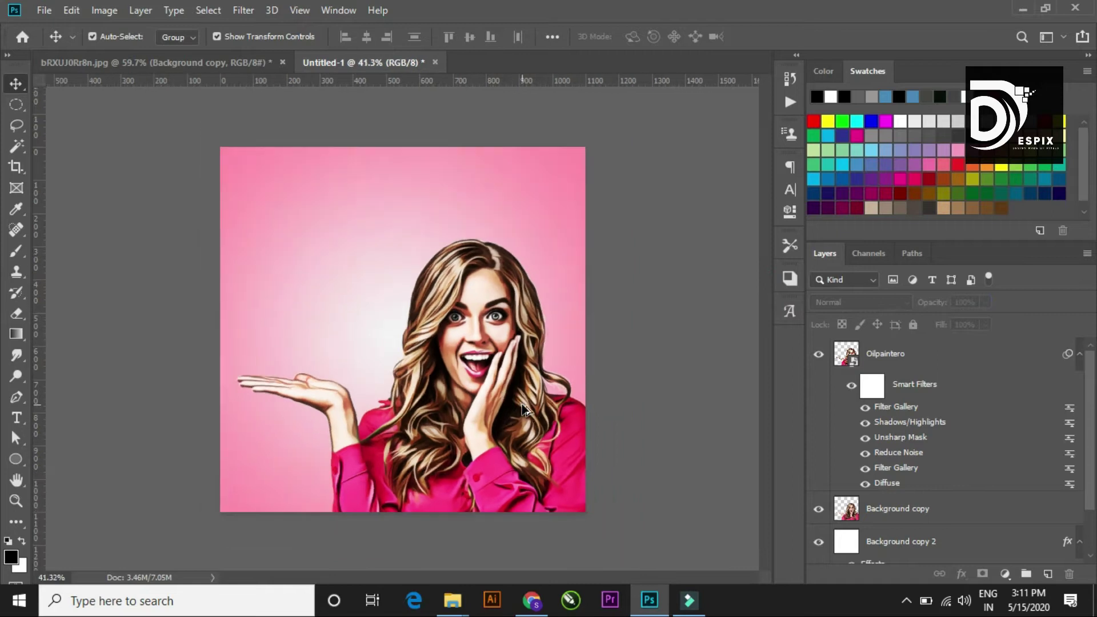
Type the headline 'Give an Artistic Look to you Beauty' near the top left and commit it.
{"action": "left_click", "coordinate": [913, 369]}
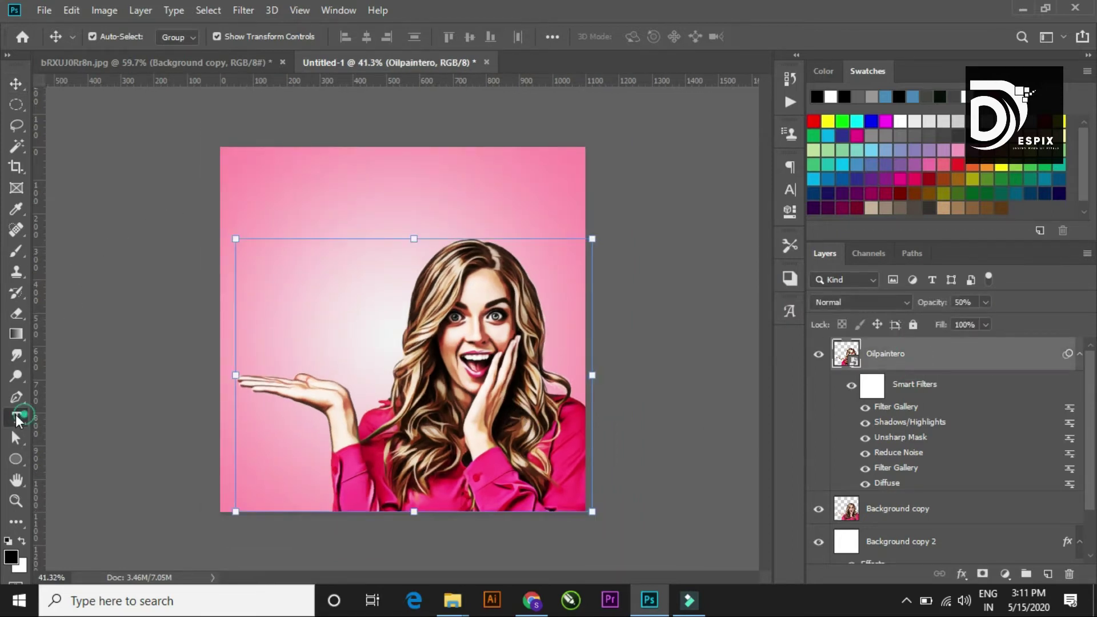
{"action": "left_click", "coordinate": [16, 418]}
{"action": "left_click", "coordinate": [286, 231]}
{"action": "type", "text": "Give an a"}
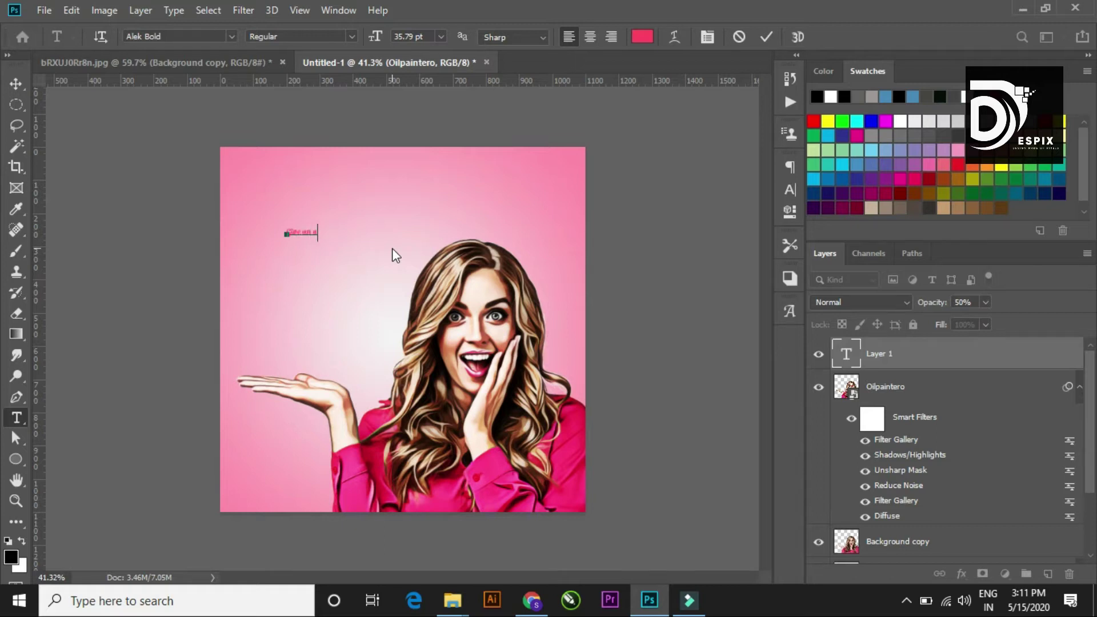
{"action": "key", "text": "BackSpace"}
{"action": "type", "text": "Artistic Eook to you Beauty"}
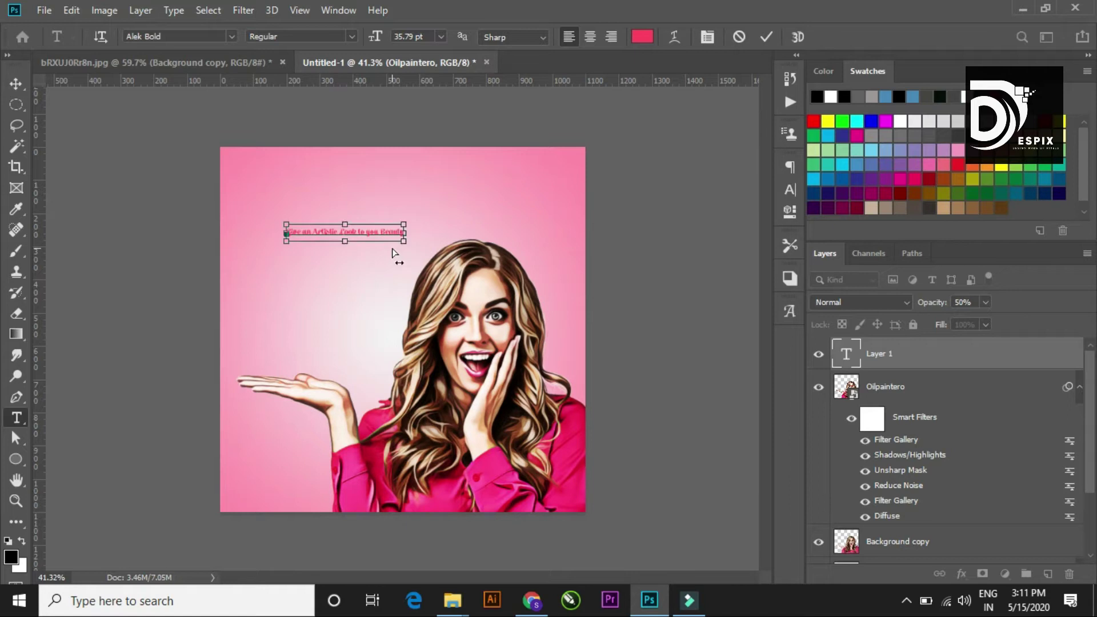
{"action": "key", "text": "ctrl+a"}
{"action": "left_click", "coordinate": [765, 36]}
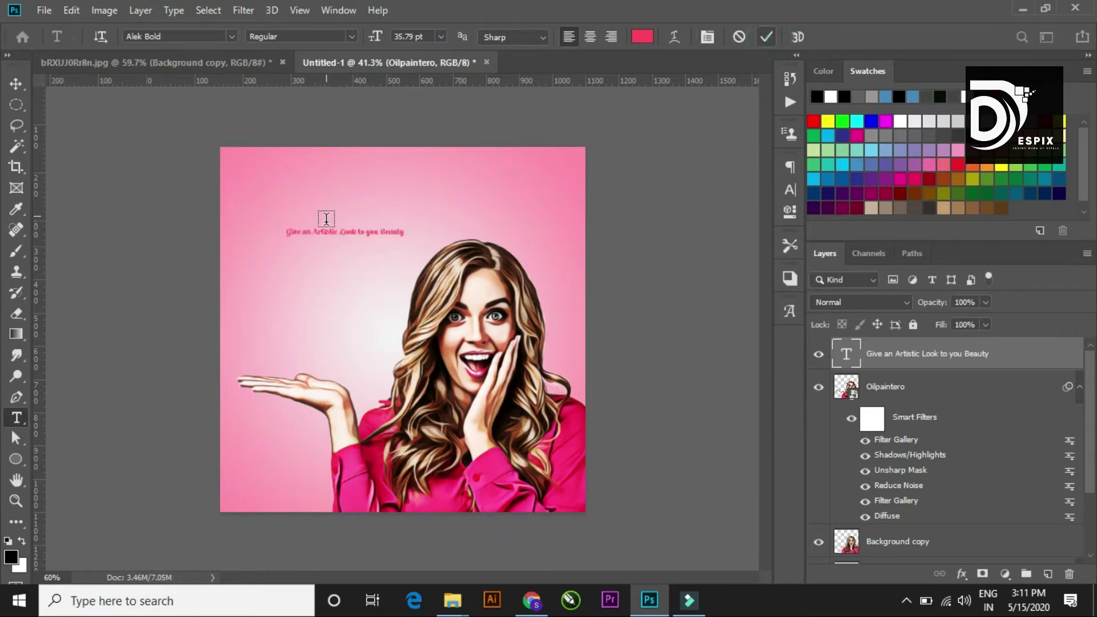
Cut 'Give an' from the headline and recreate it as its own text layer.
{"action": "scroll", "coordinate": [323, 220], "scroll_direction": "up", "scroll_amount": 5}
{"action": "scroll", "coordinate": [276, 213], "scroll_direction": "up", "scroll_amount": 2}
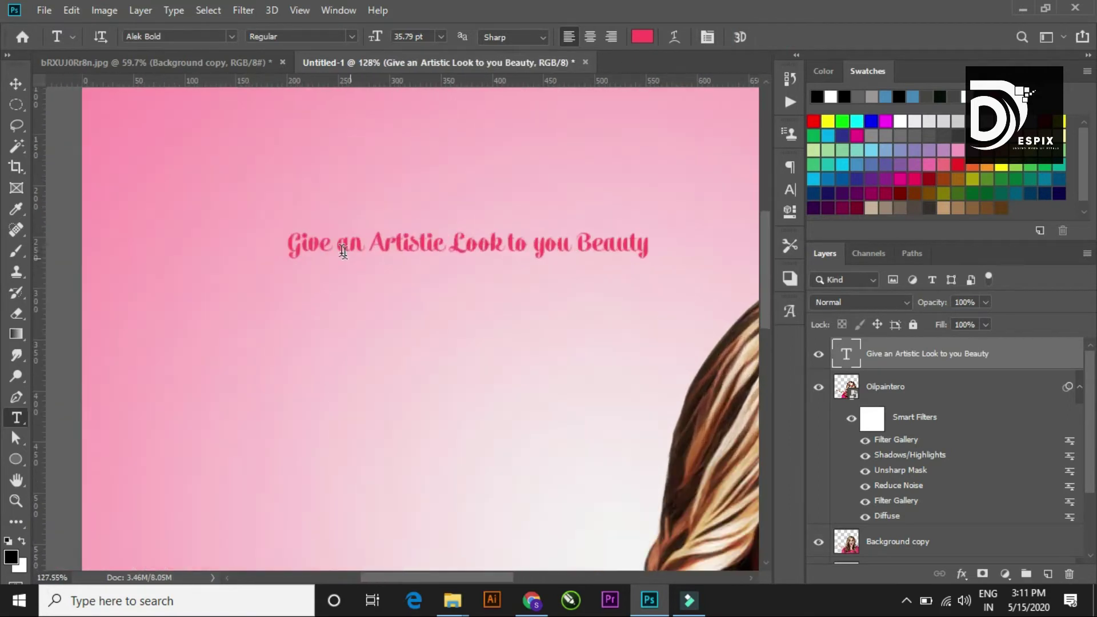
{"action": "left_click", "coordinate": [288, 238]}
{"action": "left_click", "coordinate": [736, 36]}
{"action": "left_click_drag", "start_coordinate": [289, 245], "coordinate": [367, 240]}
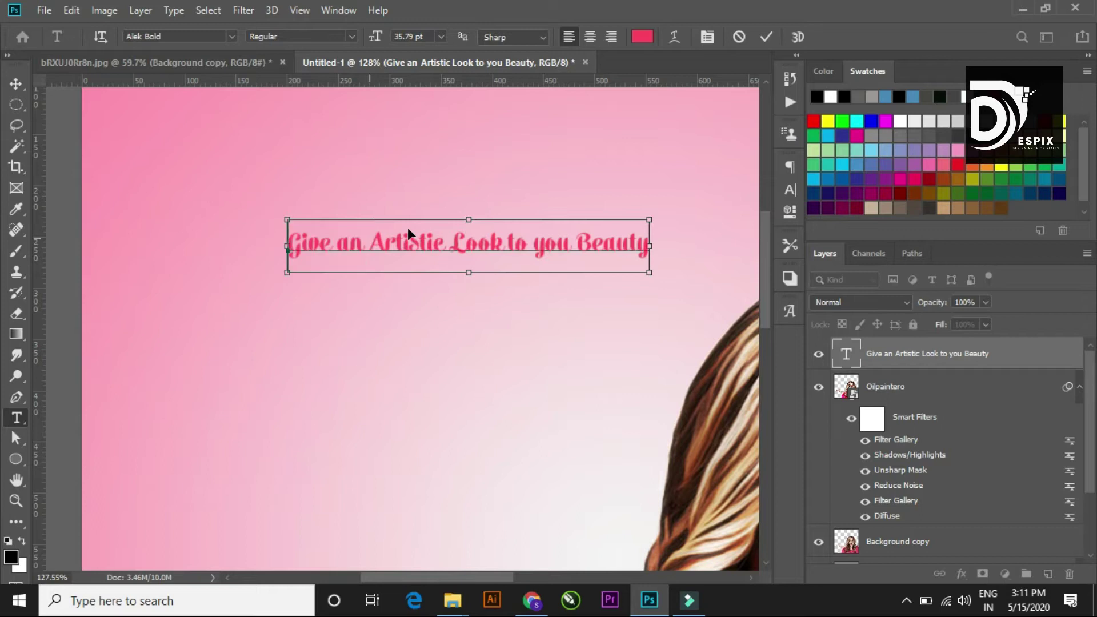
{"action": "key", "text": "BackSpace"}
{"action": "left_click", "coordinate": [767, 37]}
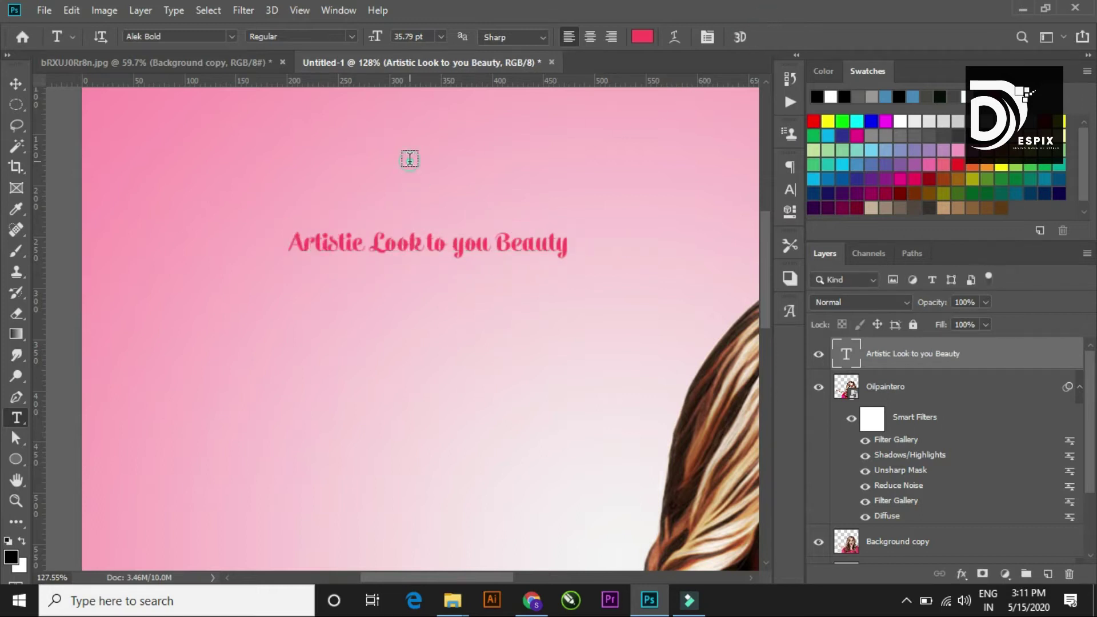
{"action": "left_click", "coordinate": [410, 161]}
{"action": "type", "text": "Give an"}
{"action": "left_click", "coordinate": [767, 37]}
Move 'Artistic' out of the headline into a separate text layer.
{"action": "left_click_drag", "start_coordinate": [293, 242], "coordinate": [368, 242]}
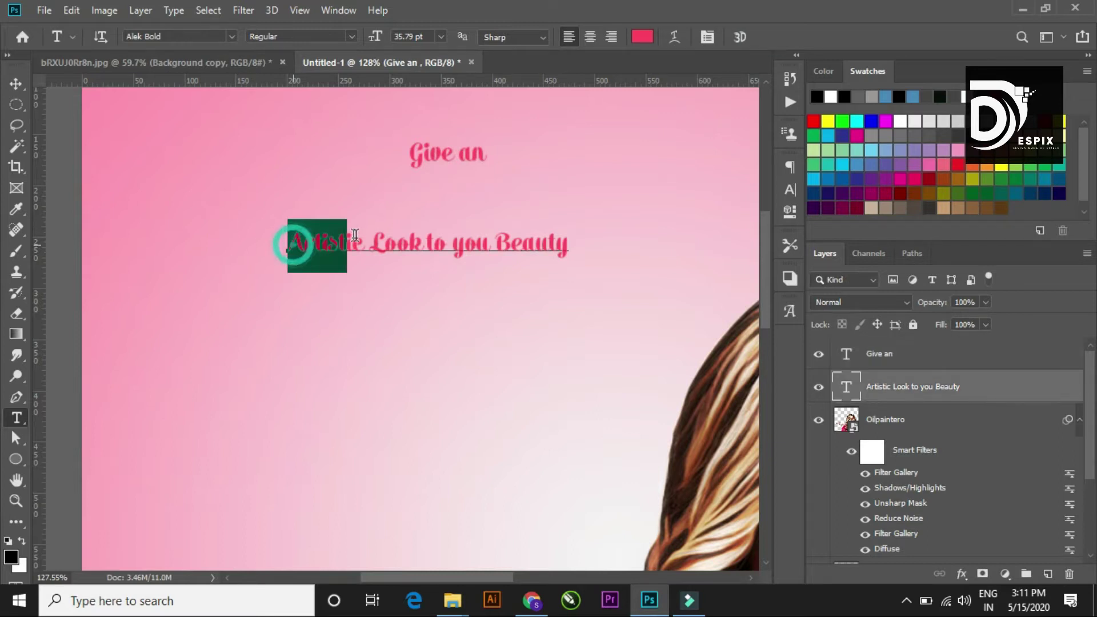
{"action": "key", "text": "BackSpace"}
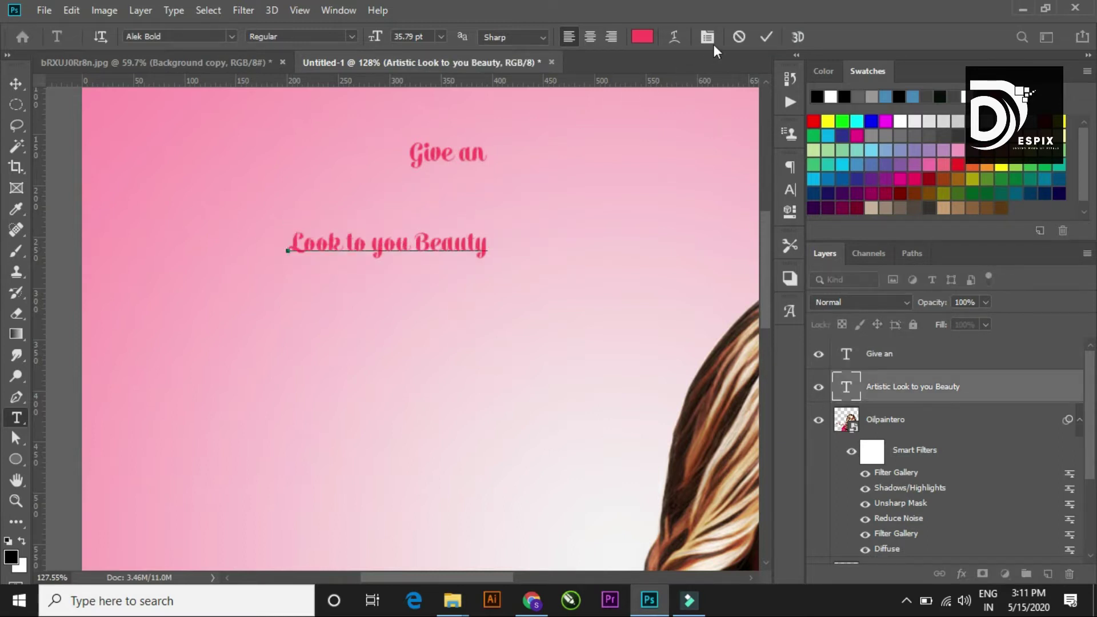
{"action": "left_click", "coordinate": [766, 37]}
{"action": "key", "text": "ctrl+v"}
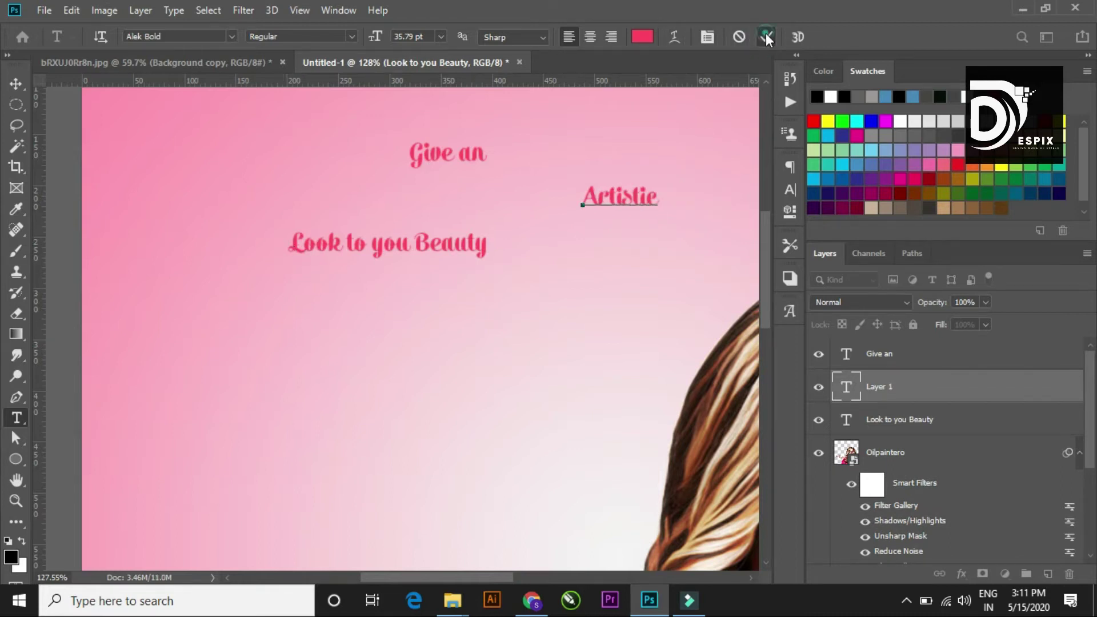
{"action": "left_click", "coordinate": [766, 37]}
Remove 'Look' from the headline and add it as its own text layer.
{"action": "left_click_drag", "start_coordinate": [294, 243], "coordinate": [344, 242]}
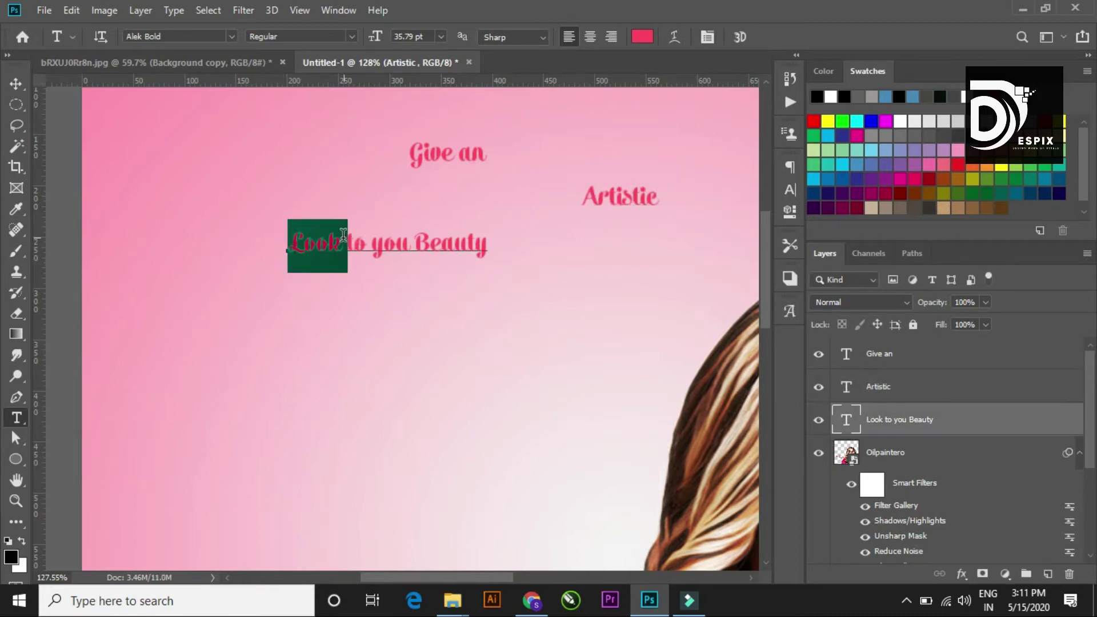
{"action": "key", "text": "BackSpace"}
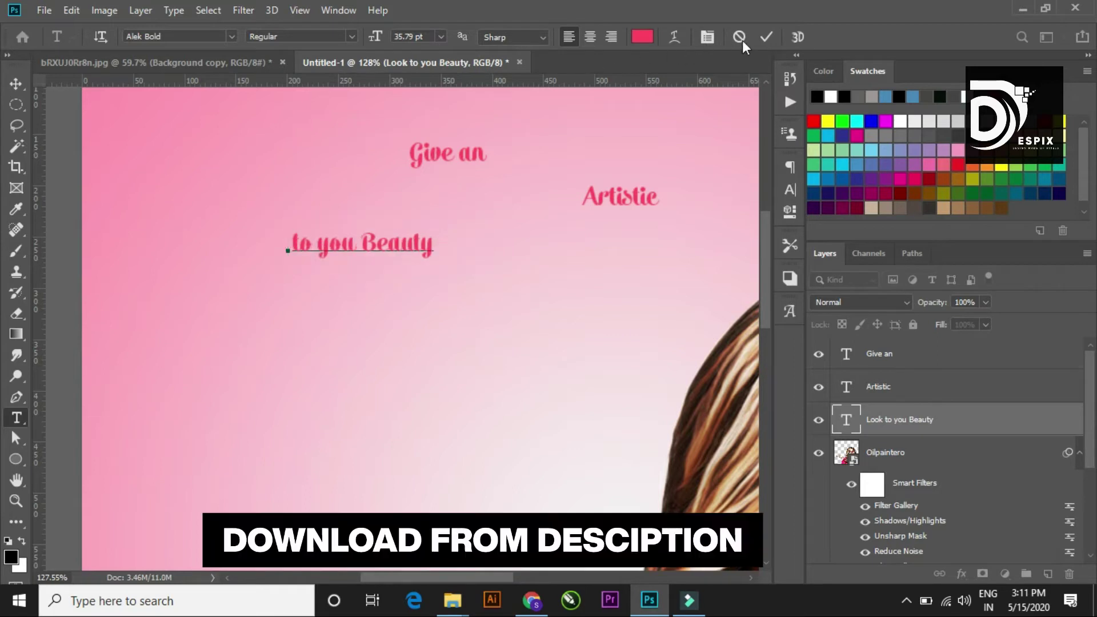
{"action": "left_click", "coordinate": [531, 276]}
{"action": "type", "text": "Look"}
{"action": "left_click", "coordinate": [768, 37]}
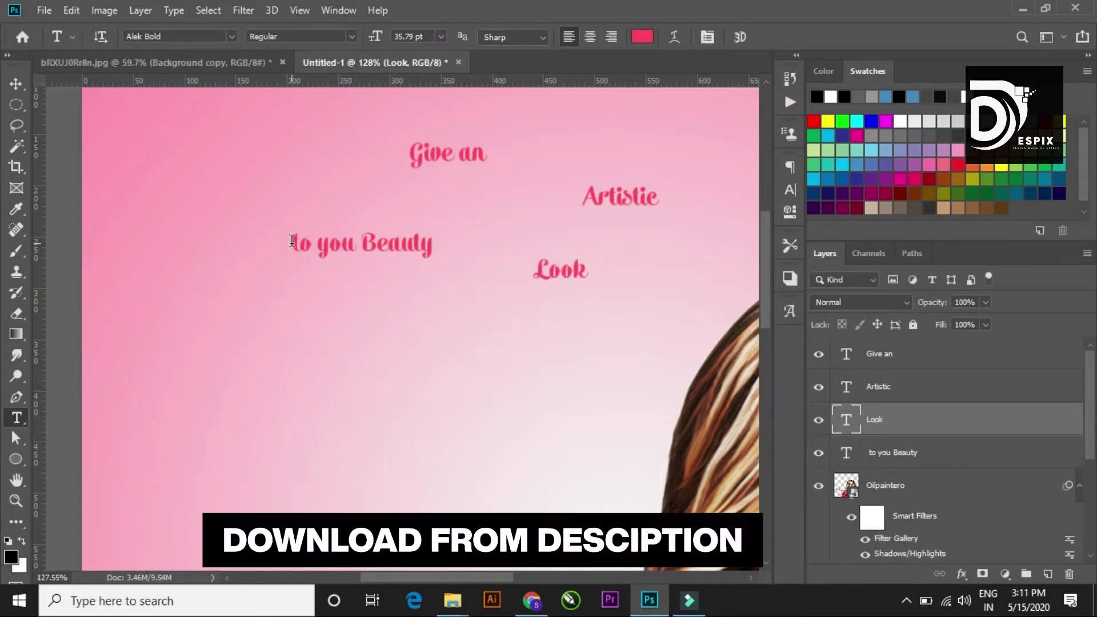
Separate 'to you' into its own text layer, leaving only 'Beauty' in the original.
{"action": "left_click_drag", "start_coordinate": [292, 241], "coordinate": [358, 247]}
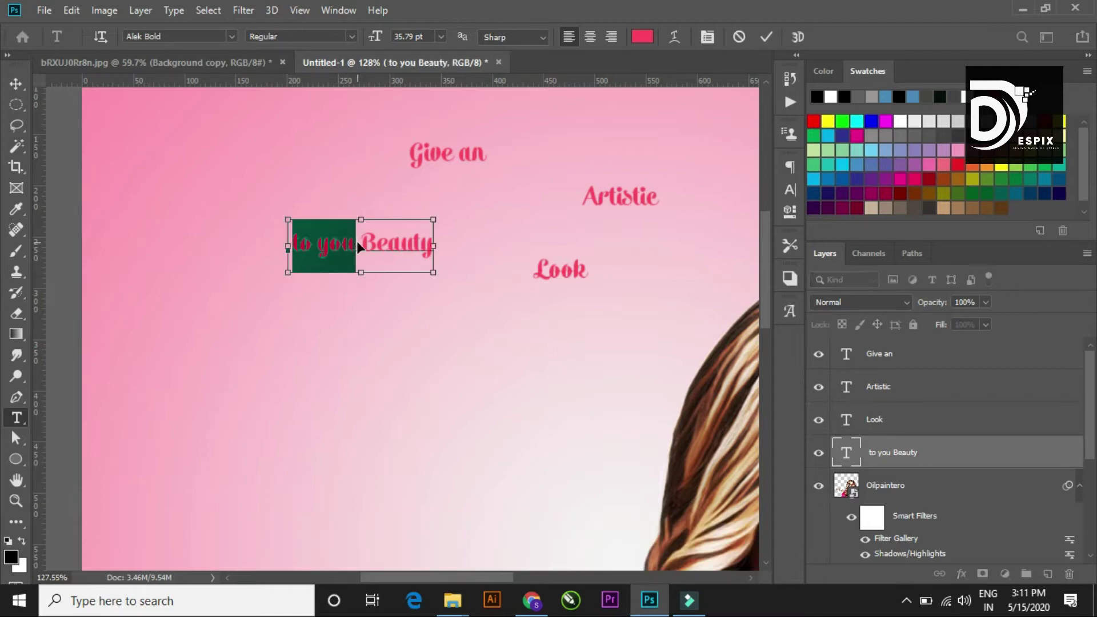
{"action": "key", "text": "BackSpace"}
{"action": "left_click", "coordinate": [765, 36]}
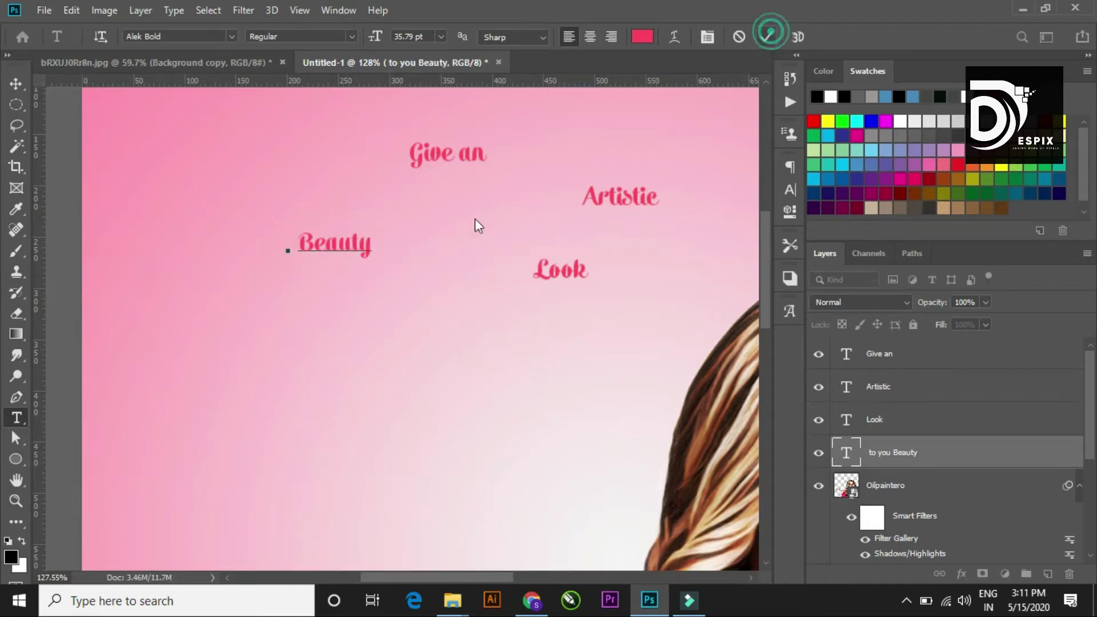
{"action": "left_click", "coordinate": [444, 258]}
{"action": "type", "text": "to you"}
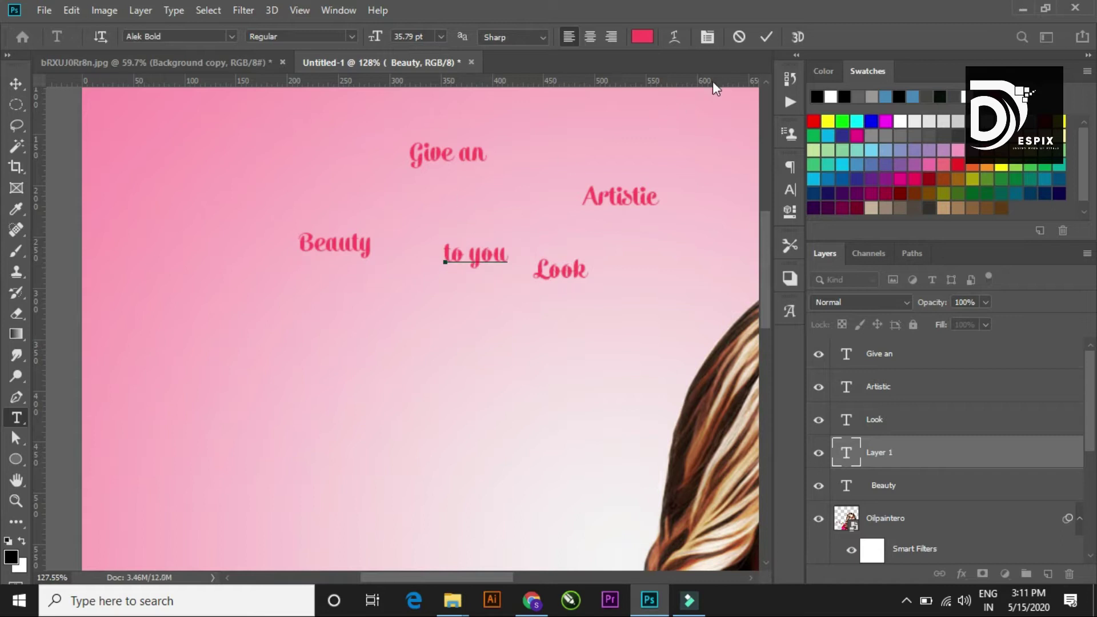
{"action": "left_click", "coordinate": [765, 36]}
Drag the Artistic layer below the other word layers in the Layers panel.
{"action": "scroll", "coordinate": [357, 311], "scroll_direction": "down", "scroll_amount": 2}
{"action": "scroll", "coordinate": [365, 297], "scroll_direction": "down", "scroll_amount": 2}
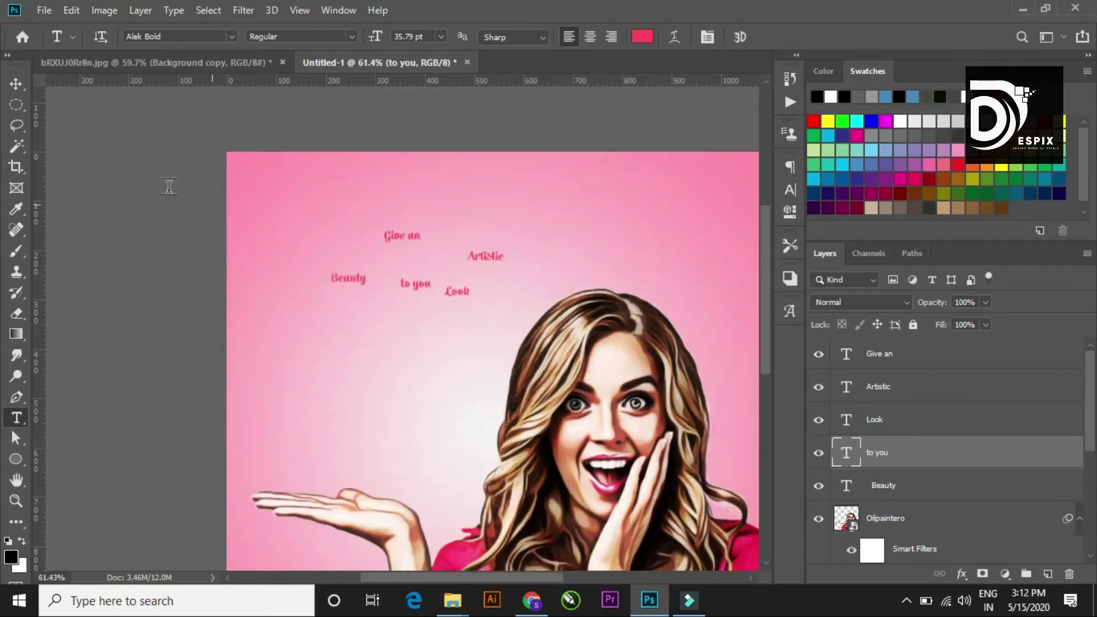
{"action": "left_click", "coordinate": [16, 84]}
{"action": "scroll", "coordinate": [521, 237], "scroll_direction": "up", "scroll_amount": 2}
{"action": "left_click", "coordinate": [473, 217]}
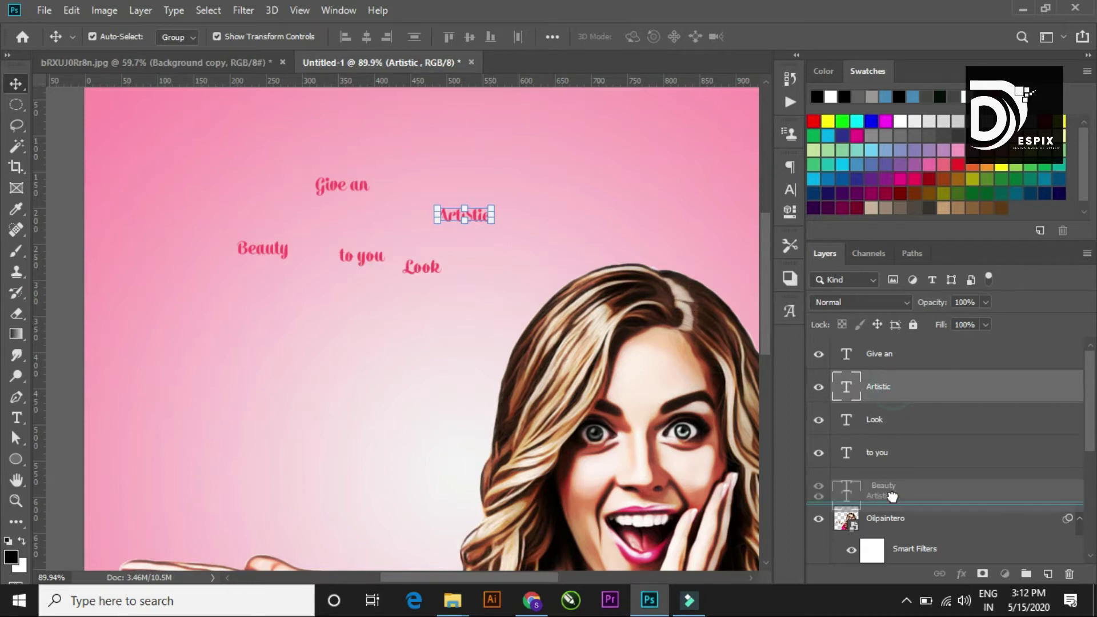
{"action": "left_click_drag", "start_coordinate": [892, 391], "coordinate": [891, 500]}
Scale Artistic about 386% and shift it left, place Beauty beneath, and shrink Give an.
{"action": "left_click_drag", "start_coordinate": [491, 222], "coordinate": [657, 289]}
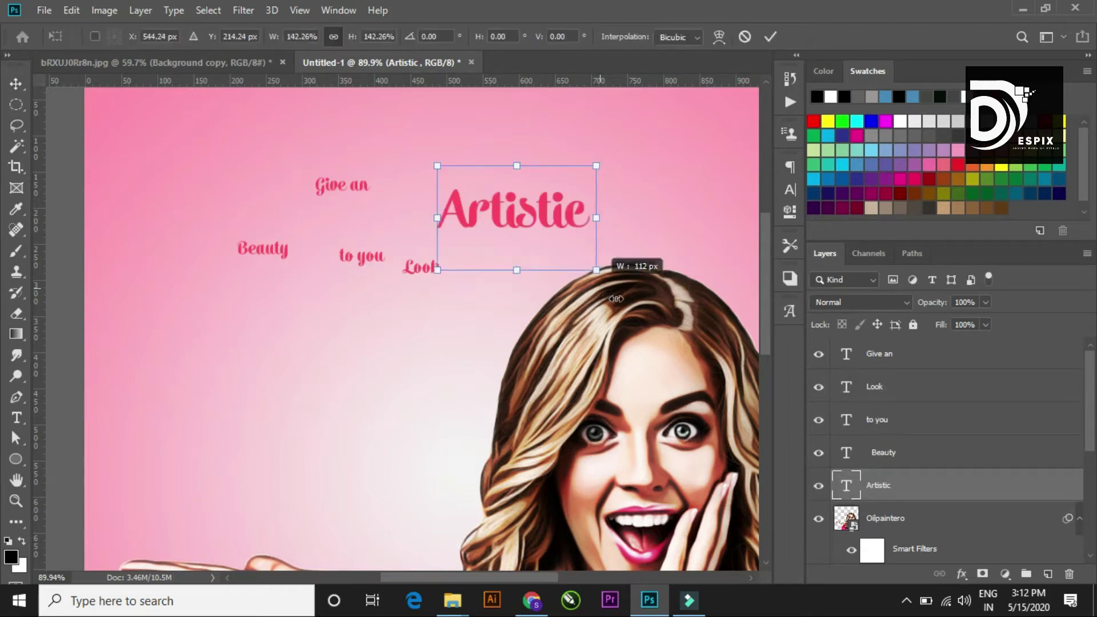
{"action": "left_click_drag", "start_coordinate": [544, 214], "coordinate": [284, 276]}
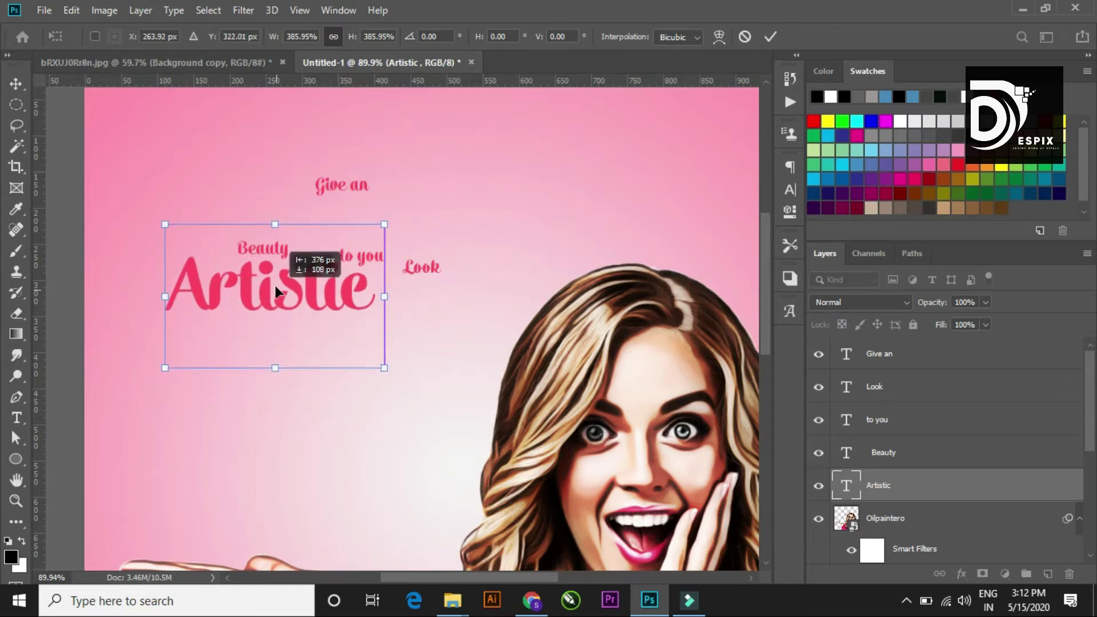
{"action": "left_click", "coordinate": [770, 36]}
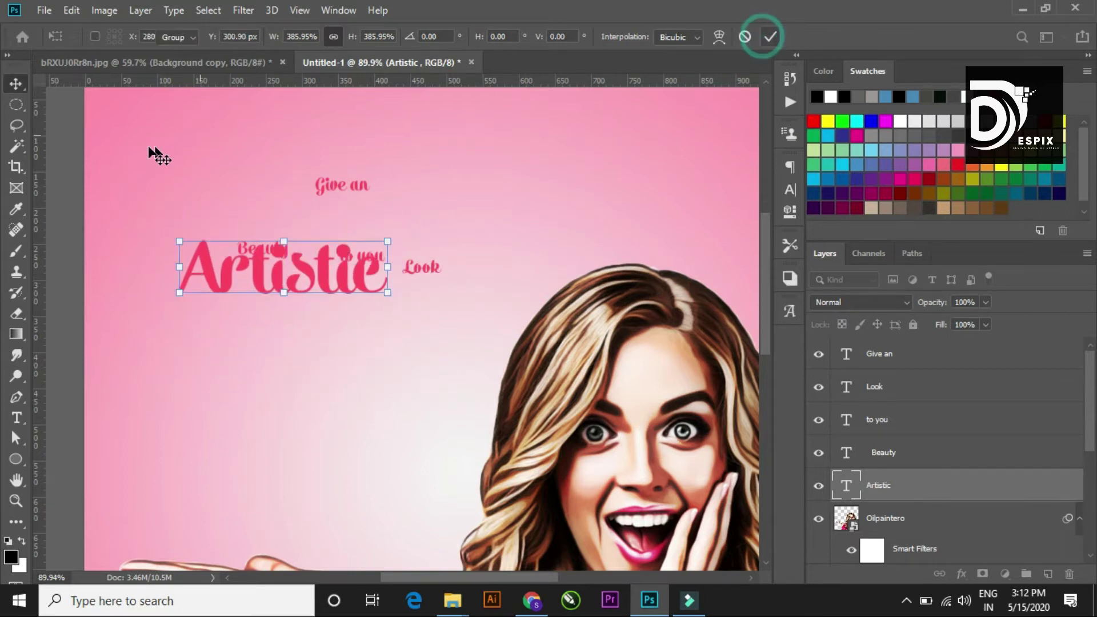
{"action": "scroll", "coordinate": [291, 247], "scroll_direction": "up", "scroll_amount": 2}
{"action": "scroll", "coordinate": [265, 215], "scroll_direction": "up", "scroll_amount": 2}
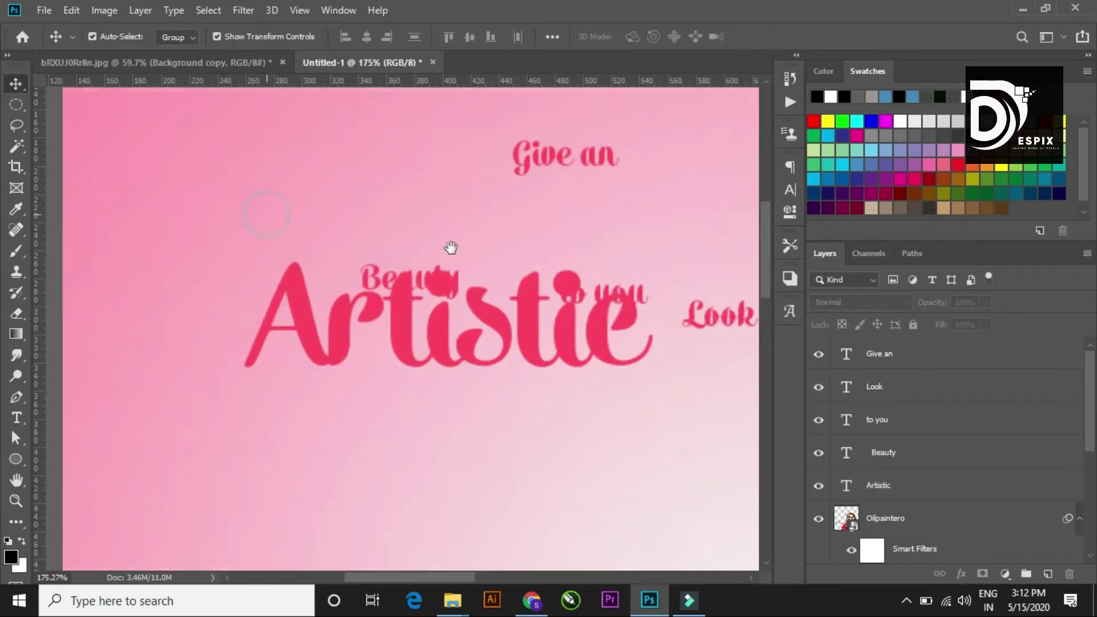
{"action": "mouse_move", "coordinate": [385, 276]}
{"action": "left_mouse_down"}
{"action": "mouse_move", "coordinate": [414, 193]}
{"action": "mouse_move", "coordinate": [452, 433]}
{"action": "left_mouse_up"}
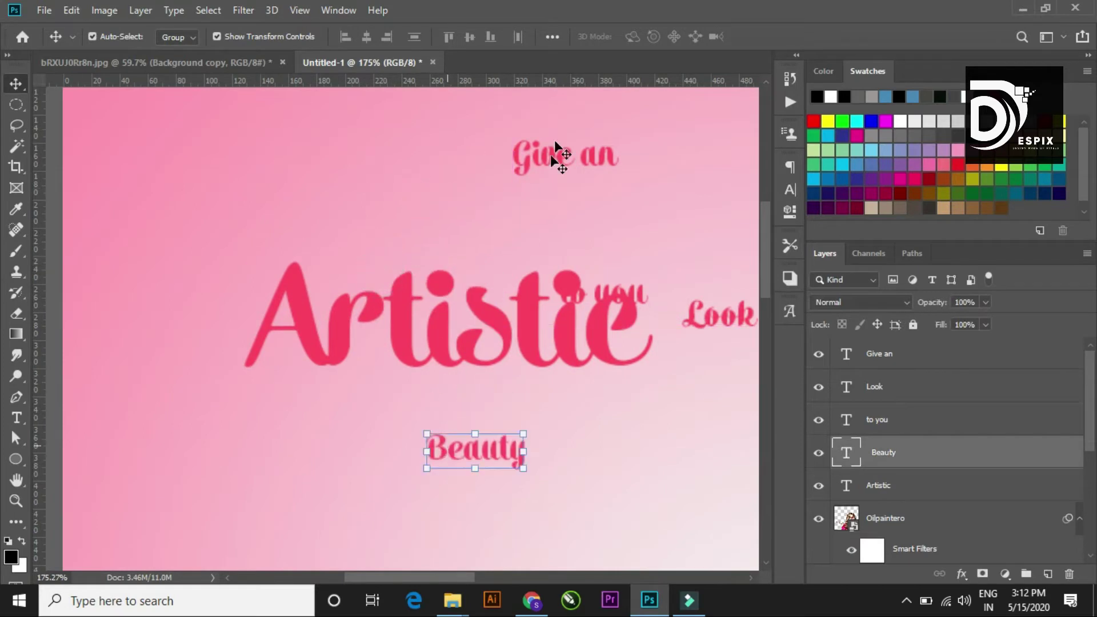
{"action": "mouse_move", "coordinate": [551, 163]}
{"action": "left_mouse_down"}
{"action": "mouse_move", "coordinate": [320, 263]}
{"action": "mouse_move", "coordinate": [391, 251]}
{"action": "left_mouse_up"}
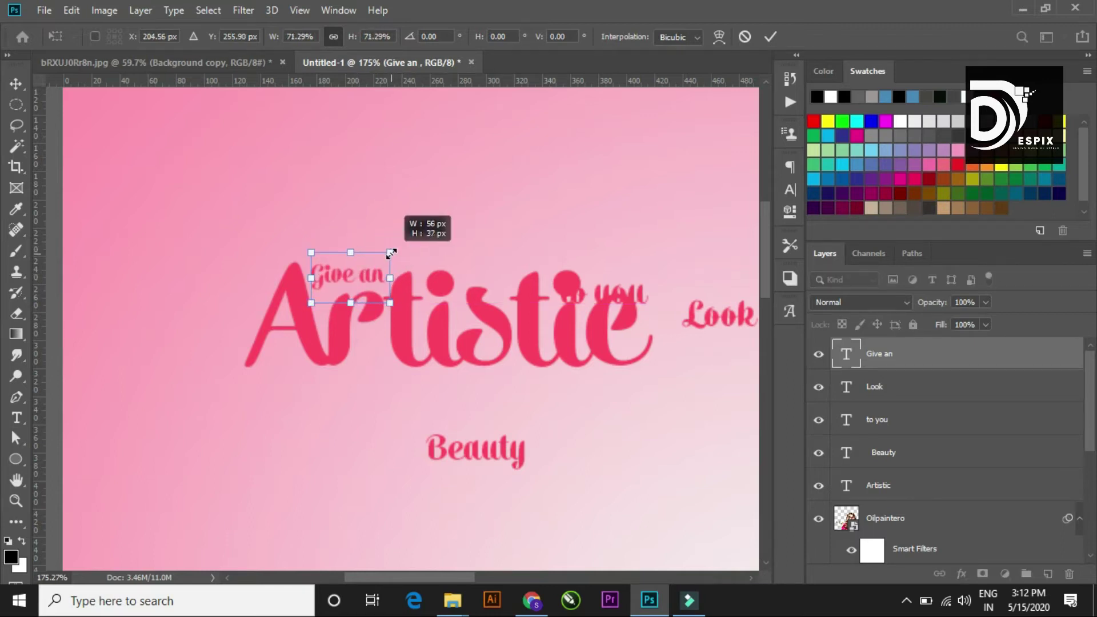
{"action": "left_click", "coordinate": [769, 36]}
Position 'to you' right of Beauty and 'Look' below and right of it.
{"action": "left_click", "coordinate": [517, 154]}
{"action": "scroll", "coordinate": [484, 302], "scroll_direction": "up", "scroll_amount": 2}
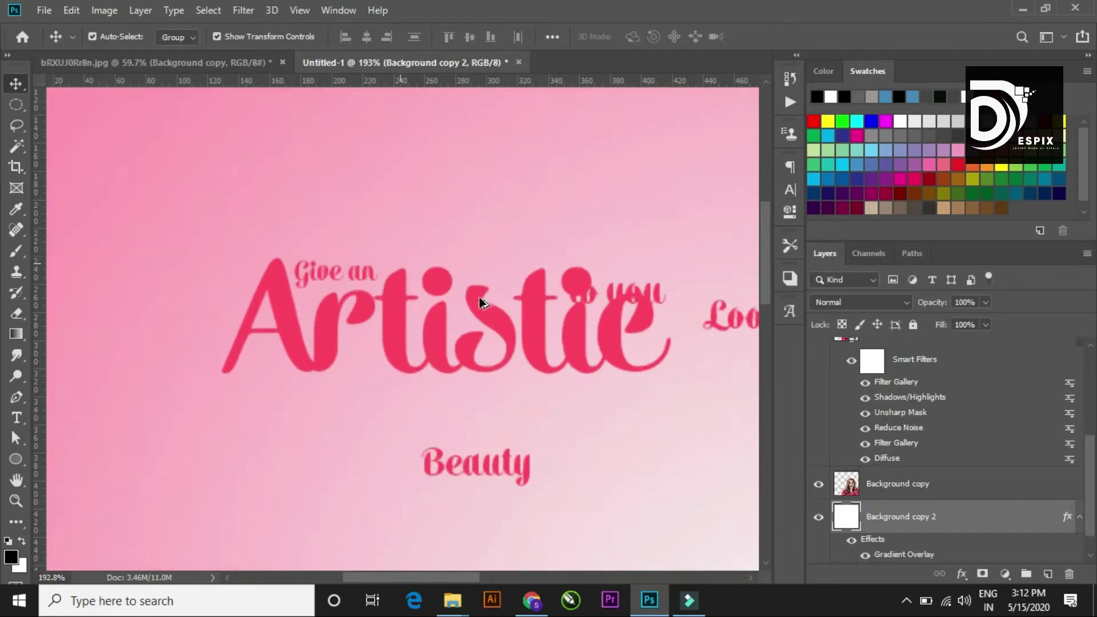
{"action": "scroll", "coordinate": [484, 302], "scroll_direction": "down", "scroll_amount": 3}
{"action": "left_click_drag", "start_coordinate": [514, 260], "coordinate": [496, 351]}
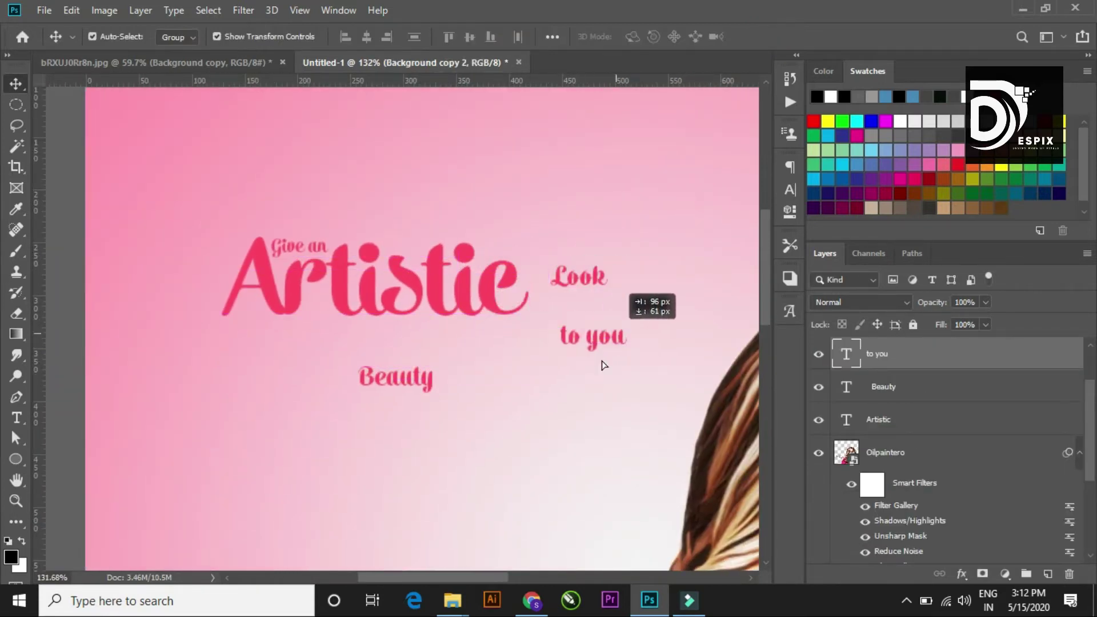
{"action": "left_click_drag", "start_coordinate": [496, 351], "coordinate": [540, 373]}
{"action": "left_click_drag", "start_coordinate": [600, 280], "coordinate": [590, 414]}
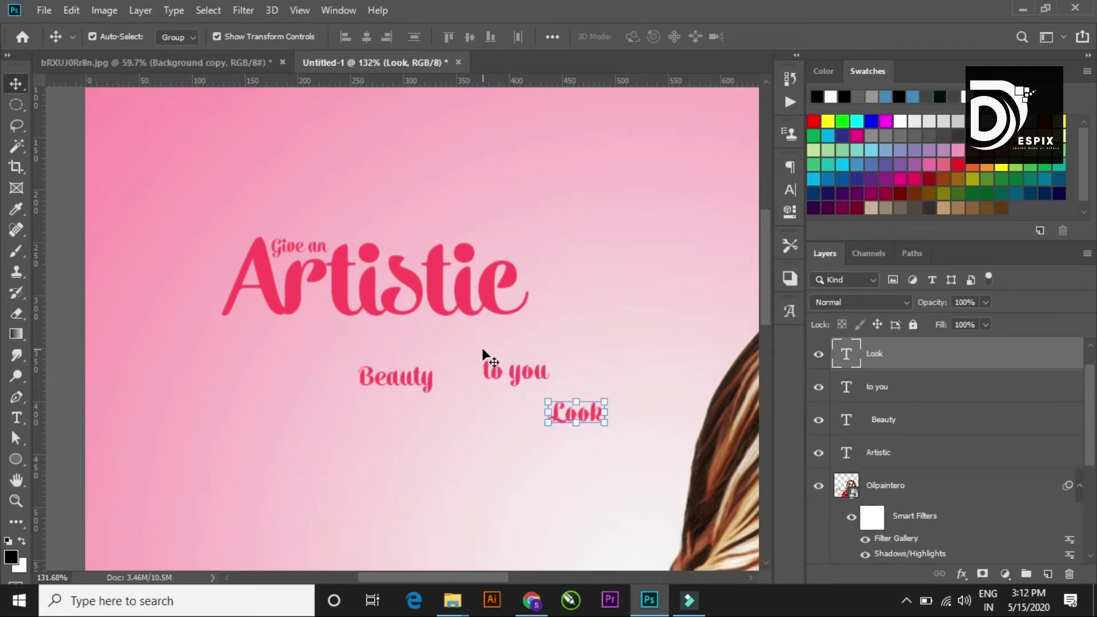
{"action": "key", "text": "t"}
{"action": "left_click_drag", "start_coordinate": [409, 282], "coordinate": [387, 282]}
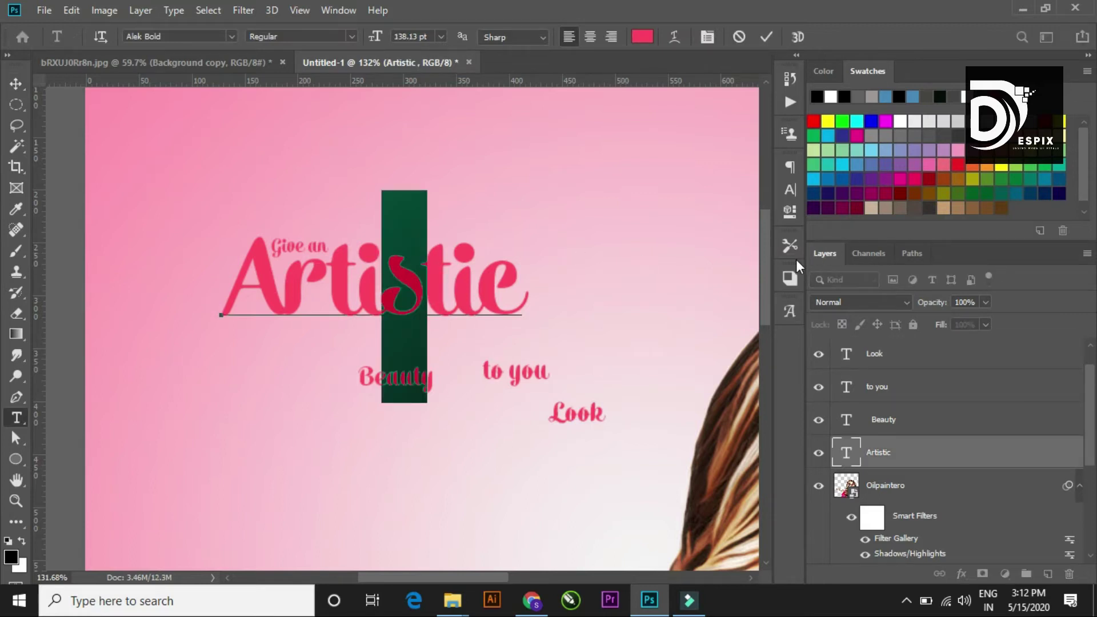
Replace the s and final c of Artistic with swash S and swash C glyphs.
{"action": "left_click", "coordinate": [791, 190]}
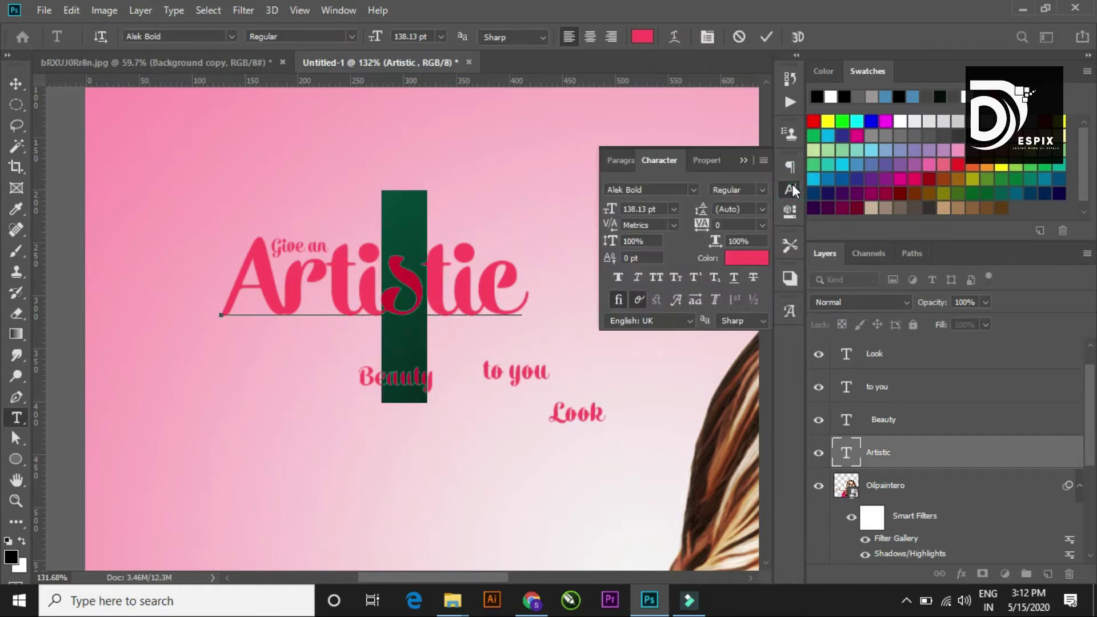
{"action": "left_click", "coordinate": [789, 312]}
{"action": "scroll", "coordinate": [620, 400], "scroll_direction": "down", "scroll_amount": 3}
{"action": "double_click", "coordinate": [599, 427]}
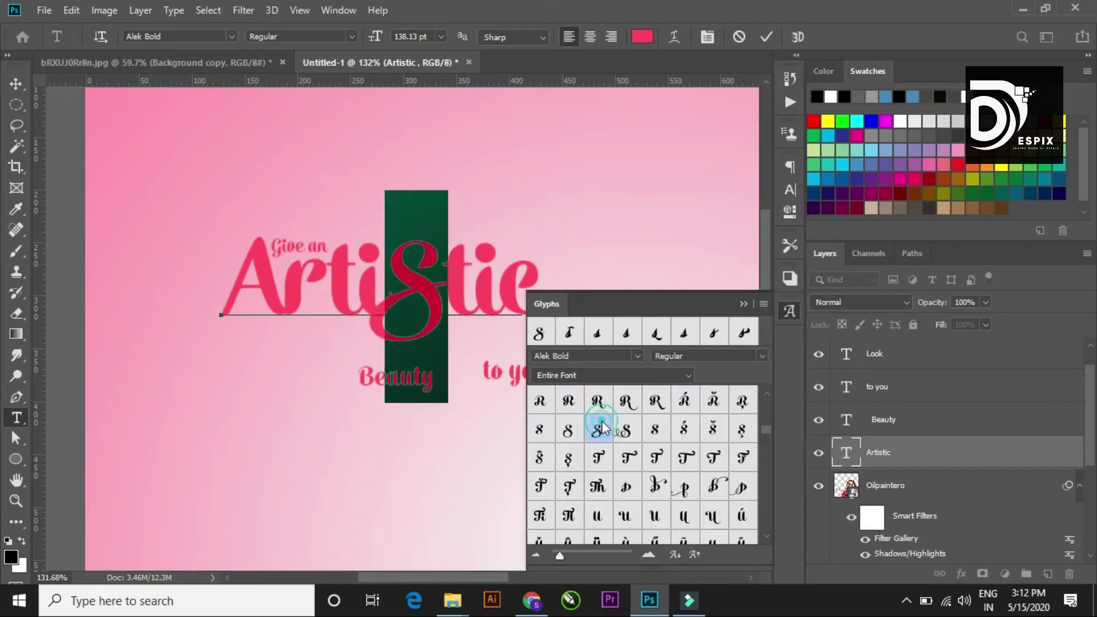
{"action": "left_click", "coordinate": [737, 306]}
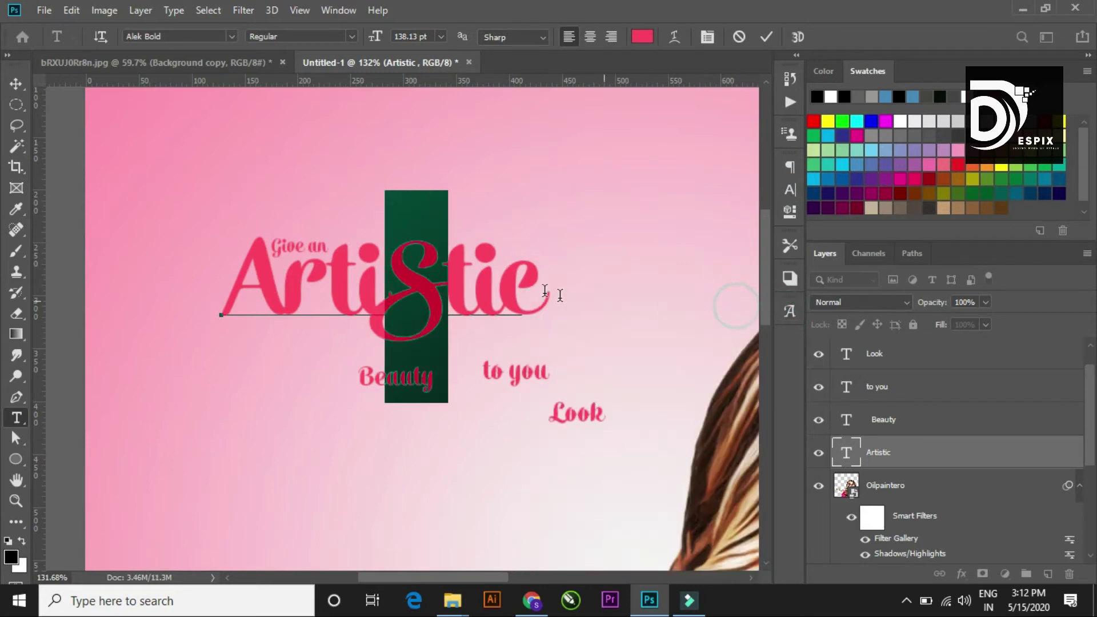
{"action": "left_click_drag", "start_coordinate": [526, 286], "coordinate": [509, 283]}
{"action": "left_click", "coordinate": [790, 311]}
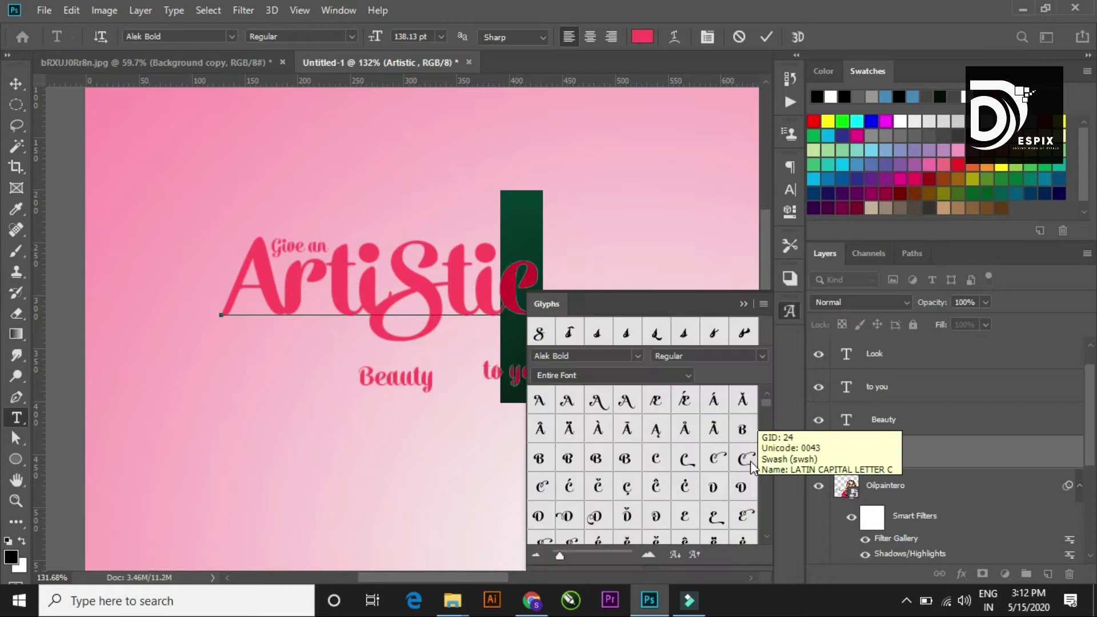
{"action": "double_click", "coordinate": [746, 459]}
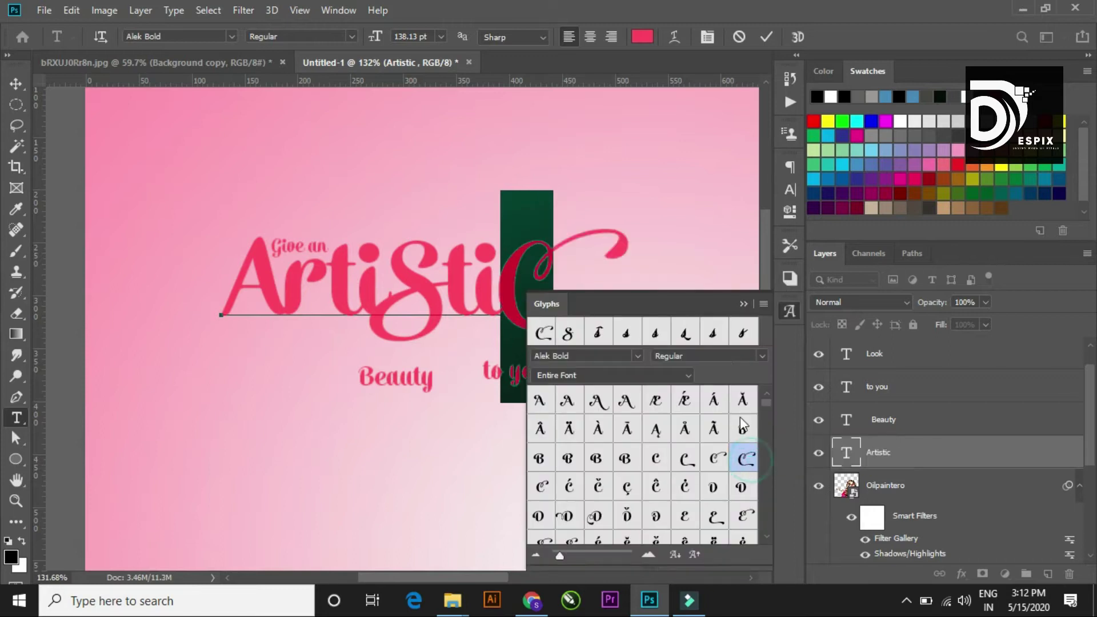
{"action": "left_click", "coordinate": [750, 303]}
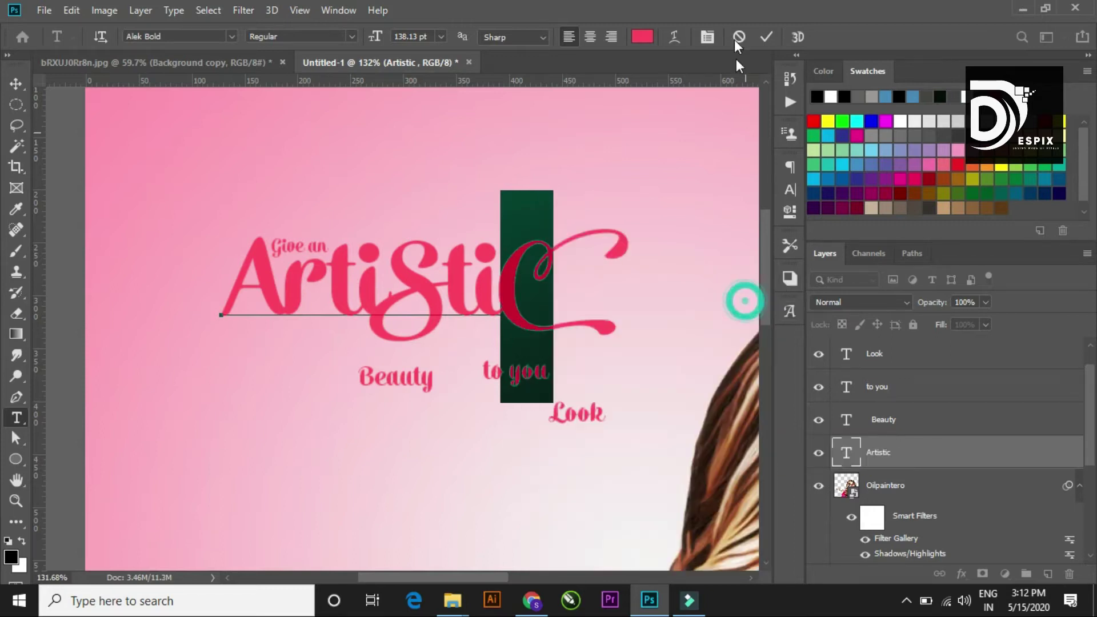
{"action": "left_click", "coordinate": [766, 37]}
{"action": "left_click", "coordinate": [25, 83]}
{"action": "left_click", "coordinate": [289, 146]}
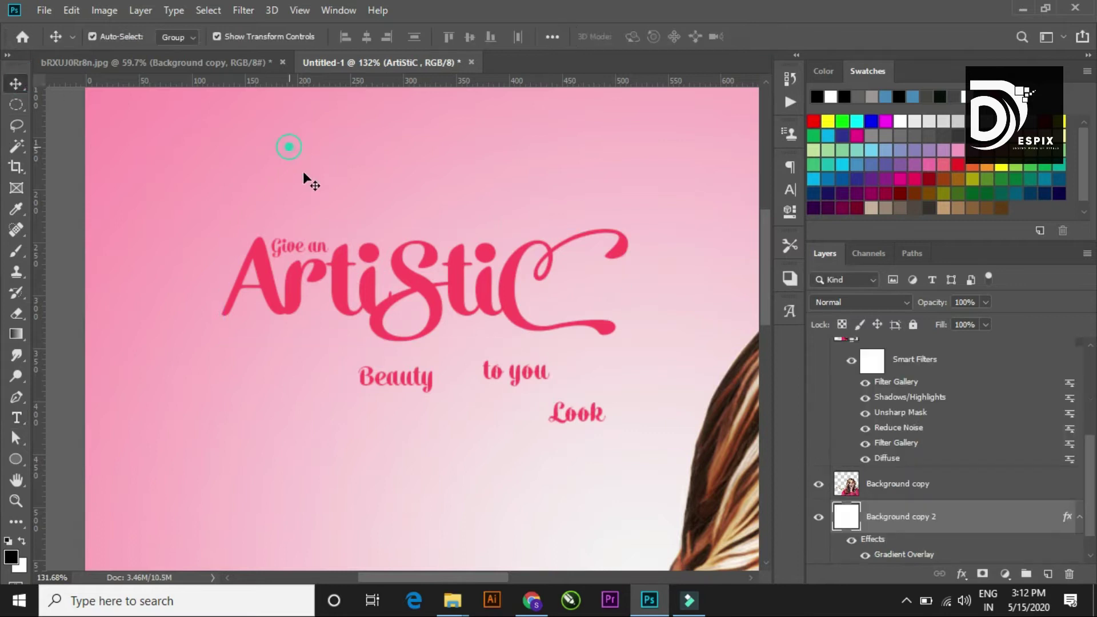
Move Look up beside ArtiStic and enlarge it to about 109%.
{"action": "left_click", "coordinate": [413, 384]}
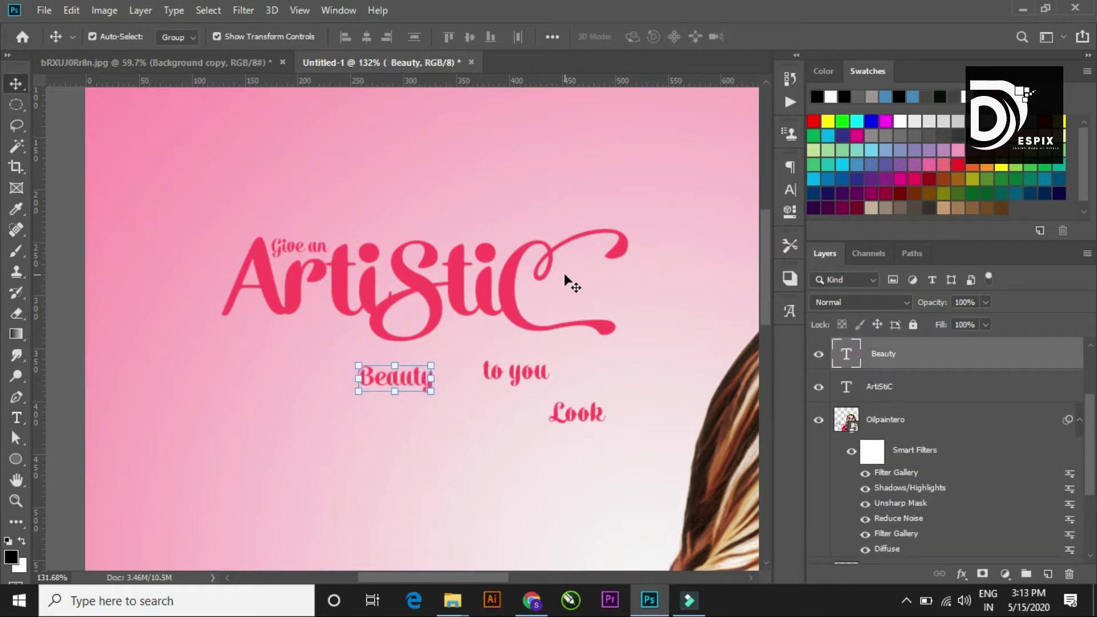
{"action": "left_click_drag", "start_coordinate": [563, 417], "coordinate": [552, 309]}
{"action": "key", "text": "ctrl+t"}
{"action": "left_click_drag", "start_coordinate": [593, 279], "coordinate": [603, 284]}
{"action": "left_click", "coordinate": [770, 37]}
{"action": "left_click", "coordinate": [462, 168]}
Move 'to you' left beside Beauty and change it to 'to your'.
{"action": "scroll", "coordinate": [390, 367], "scroll_direction": "up", "scroll_amount": 3}
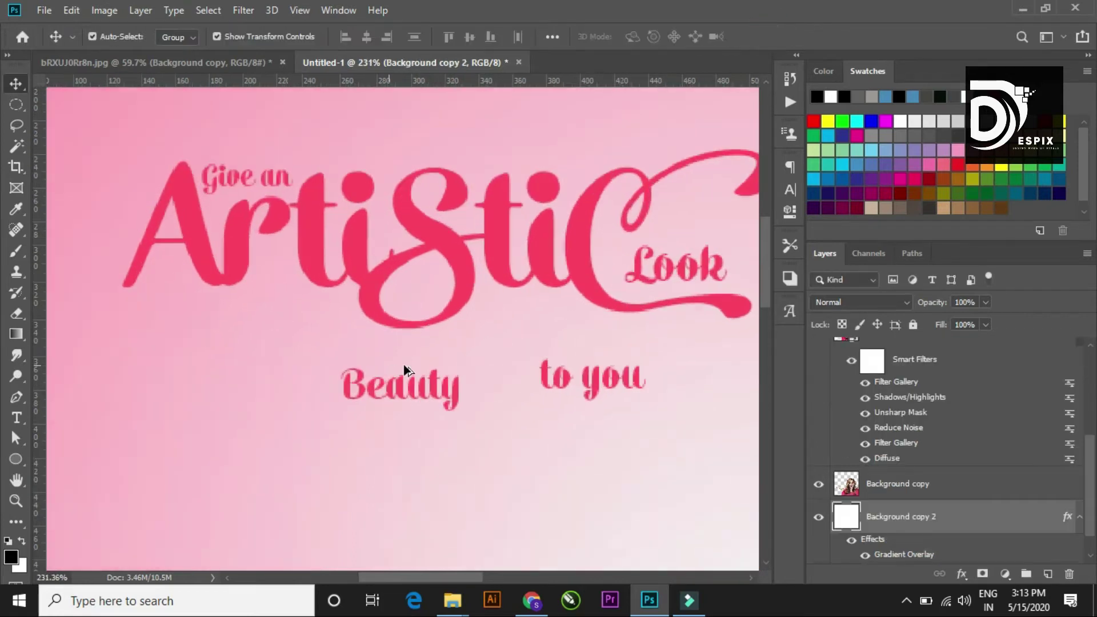
{"action": "scroll", "coordinate": [404, 364], "scroll_direction": "up", "scroll_amount": 1}
{"action": "left_click_drag", "start_coordinate": [592, 385], "coordinate": [206, 377]}
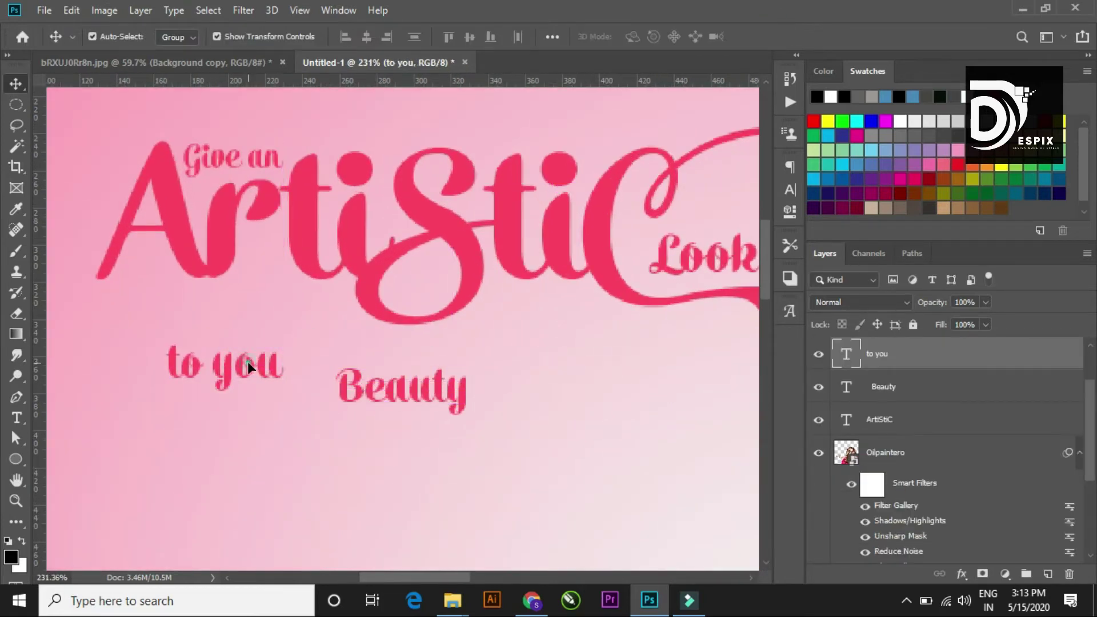
{"action": "double_click", "coordinate": [245, 362]}
{"action": "left_click", "coordinate": [275, 362]}
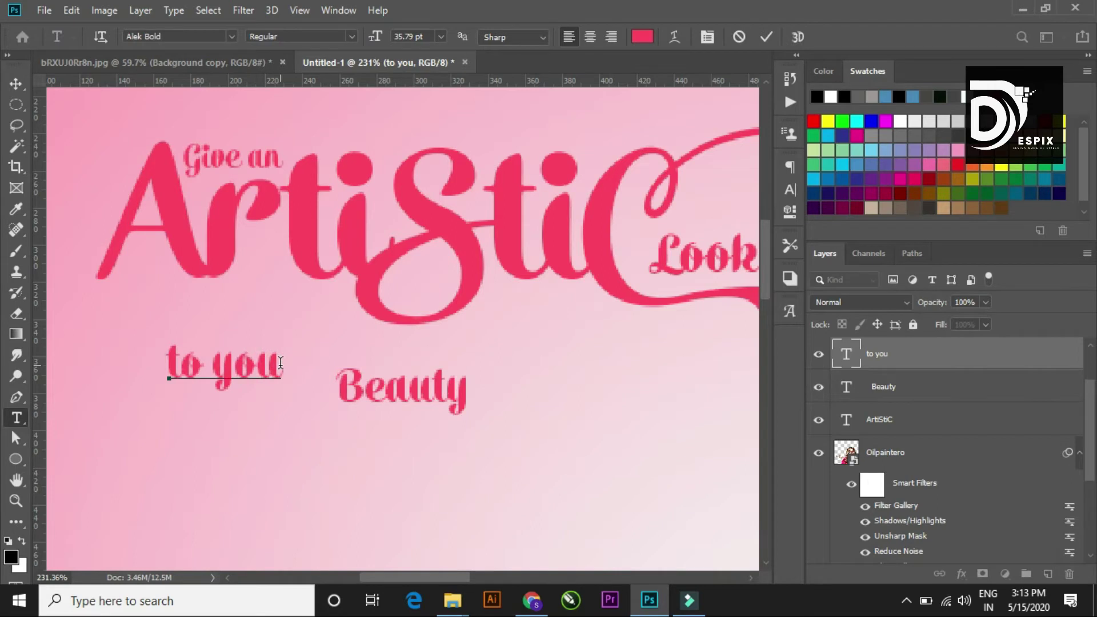
{"action": "left_click", "coordinate": [761, 39]}
{"action": "key", "text": "v"}
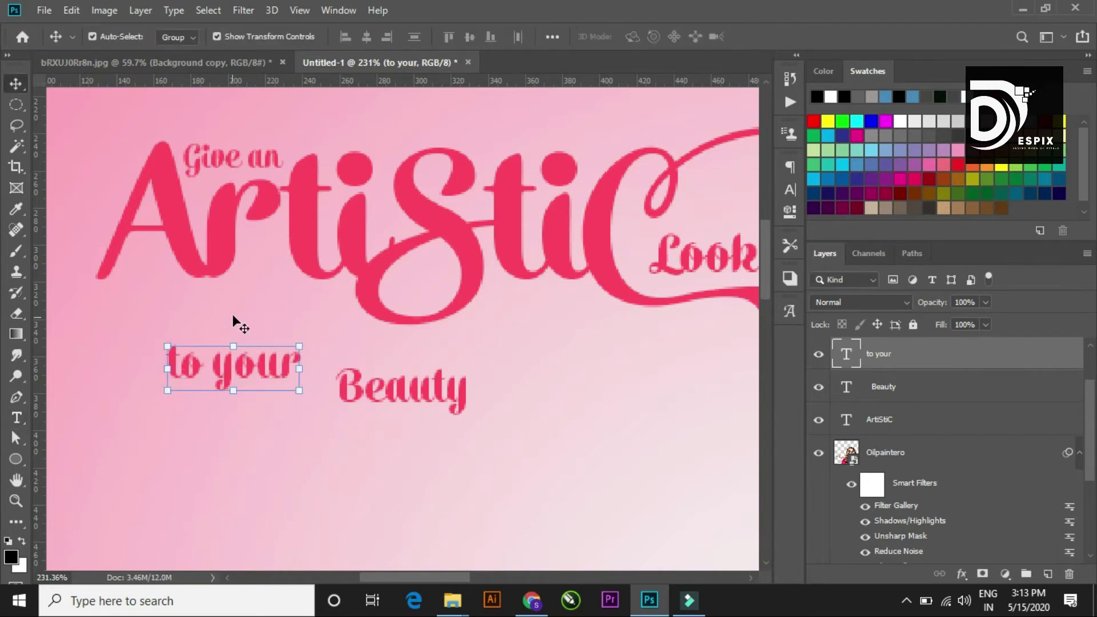
Swap the final r of 'to your' for a swash r glyph.
{"action": "key", "text": "t"}
{"action": "left_click", "coordinate": [281, 368]}
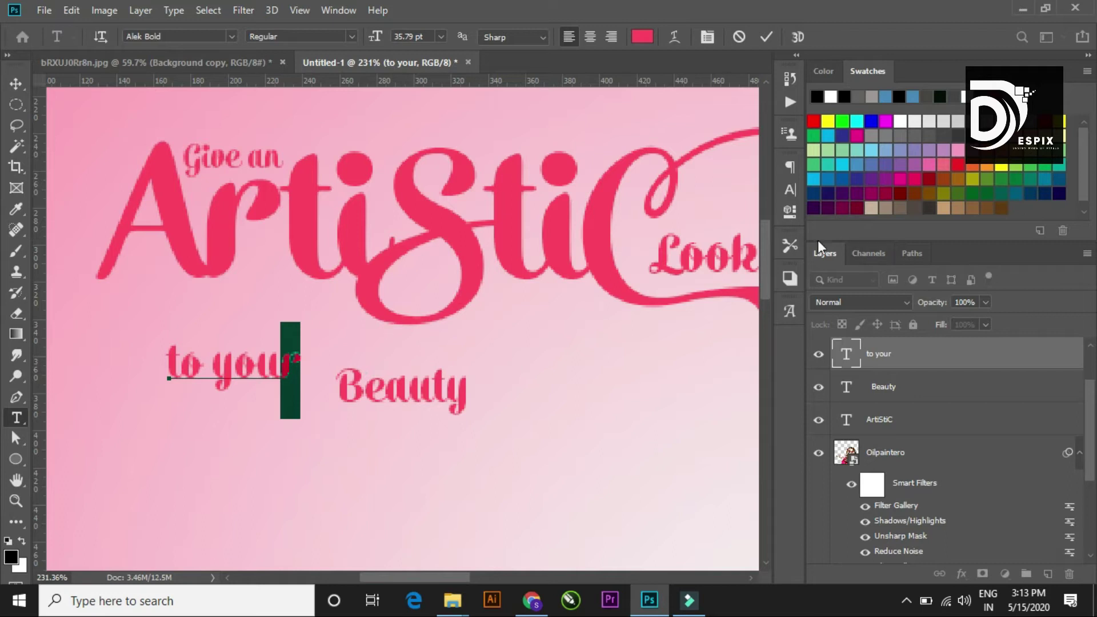
{"action": "left_click", "coordinate": [790, 312]}
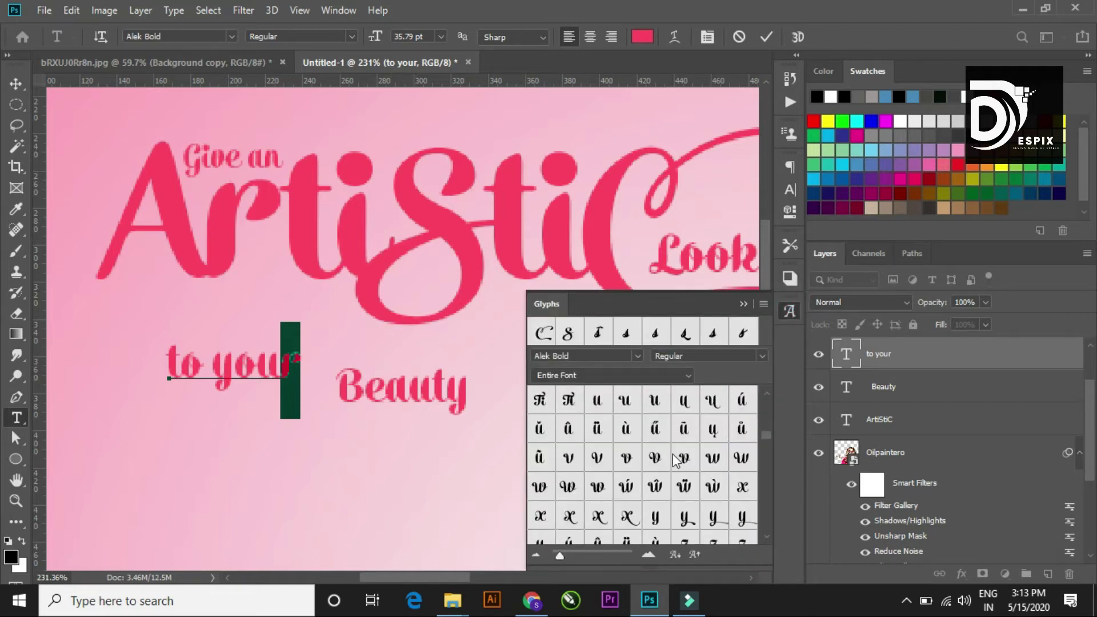
{"action": "scroll", "coordinate": [570, 504], "scroll_direction": "down", "scroll_amount": 5}
{"action": "double_click", "coordinate": [569, 503]}
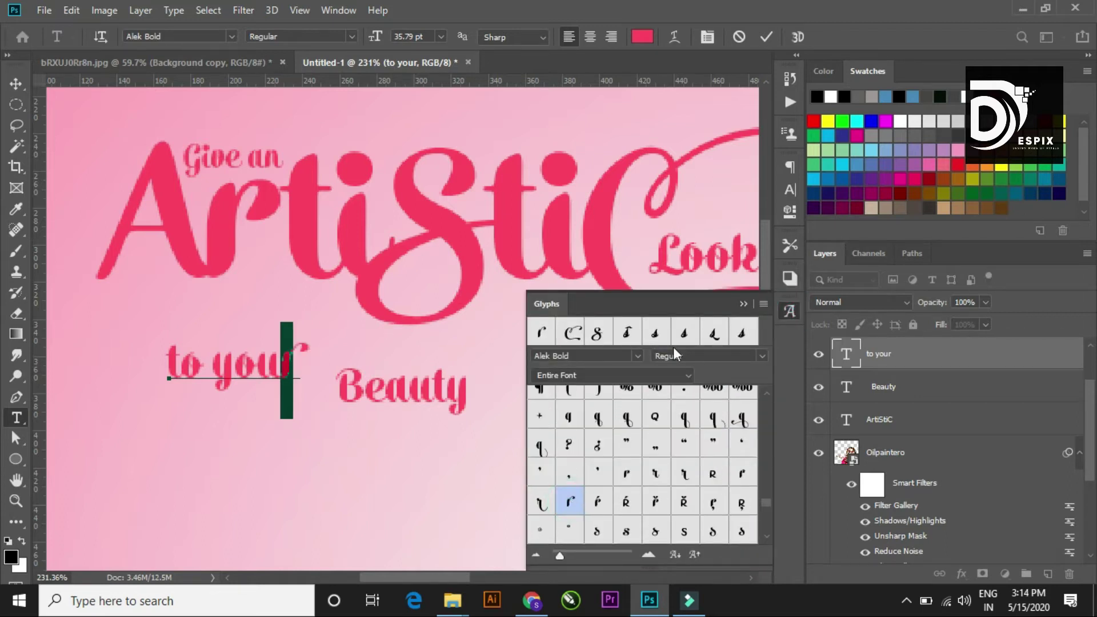
{"action": "left_click", "coordinate": [742, 304]}
{"action": "left_click", "coordinate": [764, 35]}
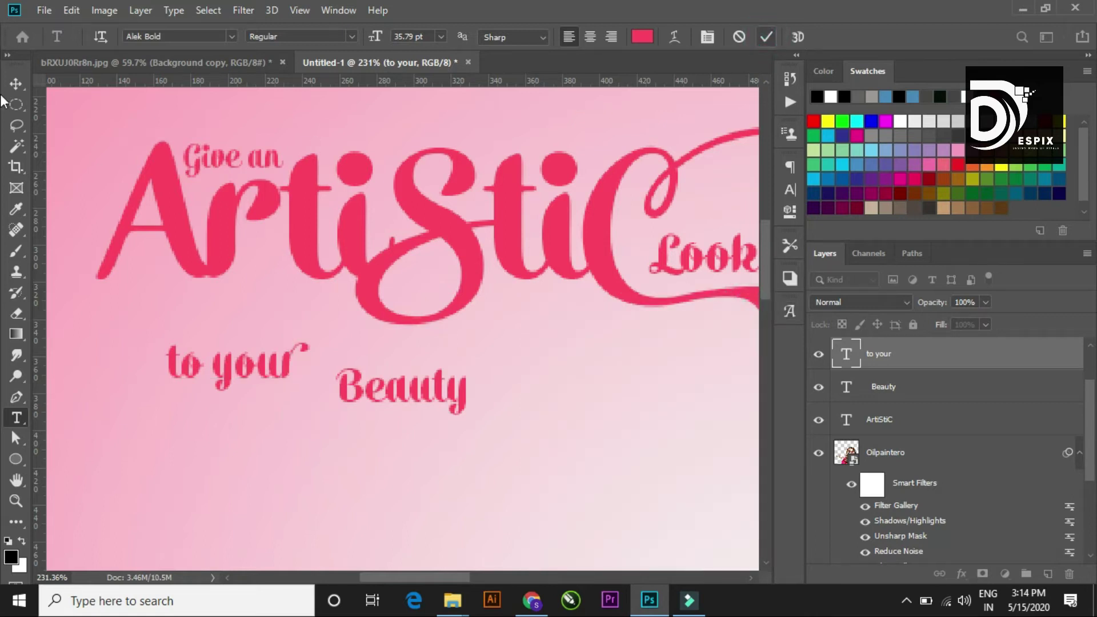
{"action": "left_click", "coordinate": [16, 84]}
{"action": "left_click", "coordinate": [143, 371]}
Move 'to your' up so it sits just under the ArtiStic headline.
{"action": "left_click_drag", "start_coordinate": [257, 376], "coordinate": [302, 308]}
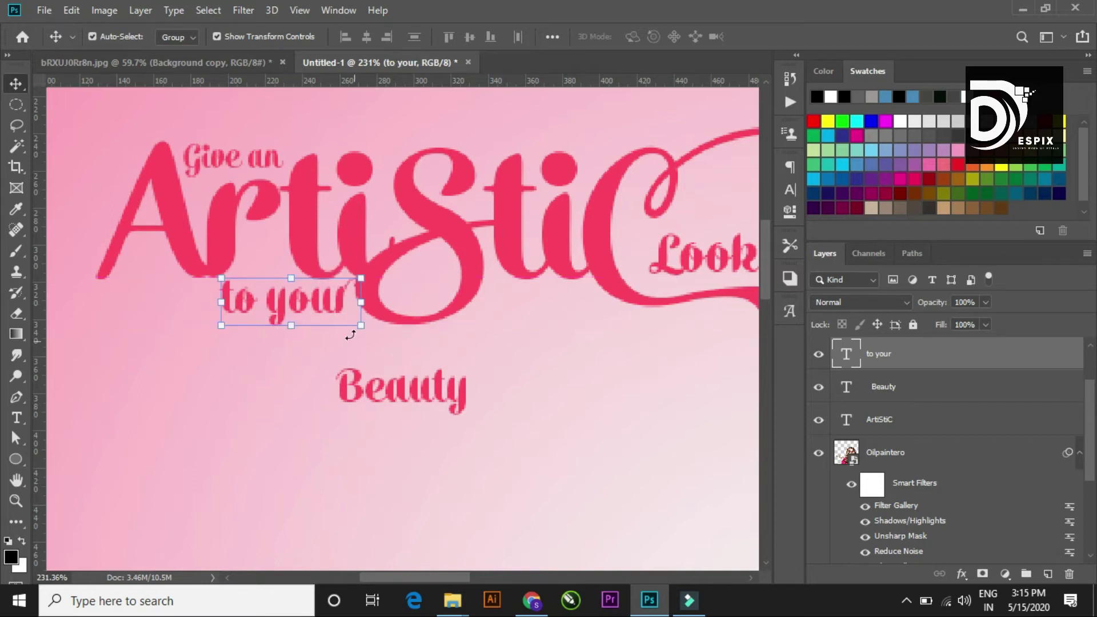
{"action": "scroll", "coordinate": [346, 319], "scroll_direction": "up", "scroll_amount": 2}
{"action": "scroll", "coordinate": [343, 283], "scroll_direction": "up", "scroll_amount": 2}
{"action": "scroll", "coordinate": [397, 380], "scroll_direction": "up", "scroll_amount": 2}
{"action": "left_click_drag", "start_coordinate": [398, 379], "coordinate": [372, 376]}
{"action": "scroll", "coordinate": [394, 400], "scroll_direction": "down", "scroll_amount": 5}
{"action": "scroll", "coordinate": [414, 438], "scroll_direction": "down", "scroll_amount": 1}
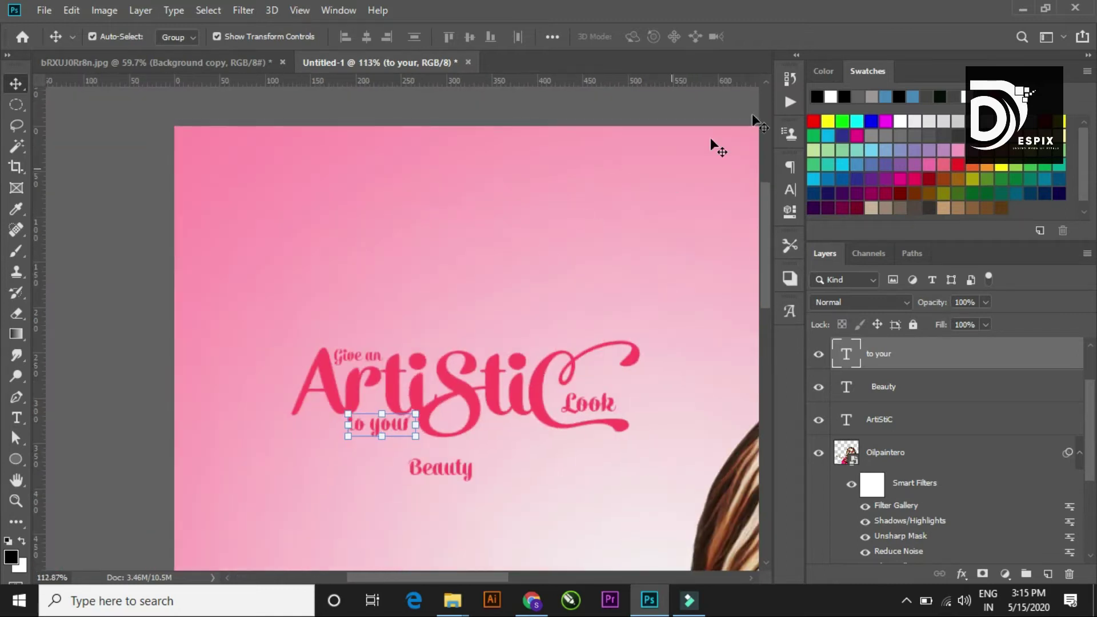
{"action": "left_click", "coordinate": [507, 158]}
Place Beauty under 'to your' and enlarge it with Free Transform.
{"action": "scroll", "coordinate": [362, 203], "scroll_direction": "up", "scroll_amount": 1}
{"action": "scroll", "coordinate": [354, 379], "scroll_direction": "up", "scroll_amount": 1}
{"action": "scroll", "coordinate": [354, 388], "scroll_direction": "up", "scroll_amount": 1}
{"action": "mouse_move", "coordinate": [235, 367]}
{"action": "left_mouse_down"}
{"action": "mouse_move", "coordinate": [230, 340]}
{"action": "mouse_move", "coordinate": [367, 451]}
{"action": "left_mouse_up"}
{"action": "key", "text": "ctrl+t"}
{"action": "left_click_drag", "start_coordinate": [298, 385], "coordinate": [249, 341]}
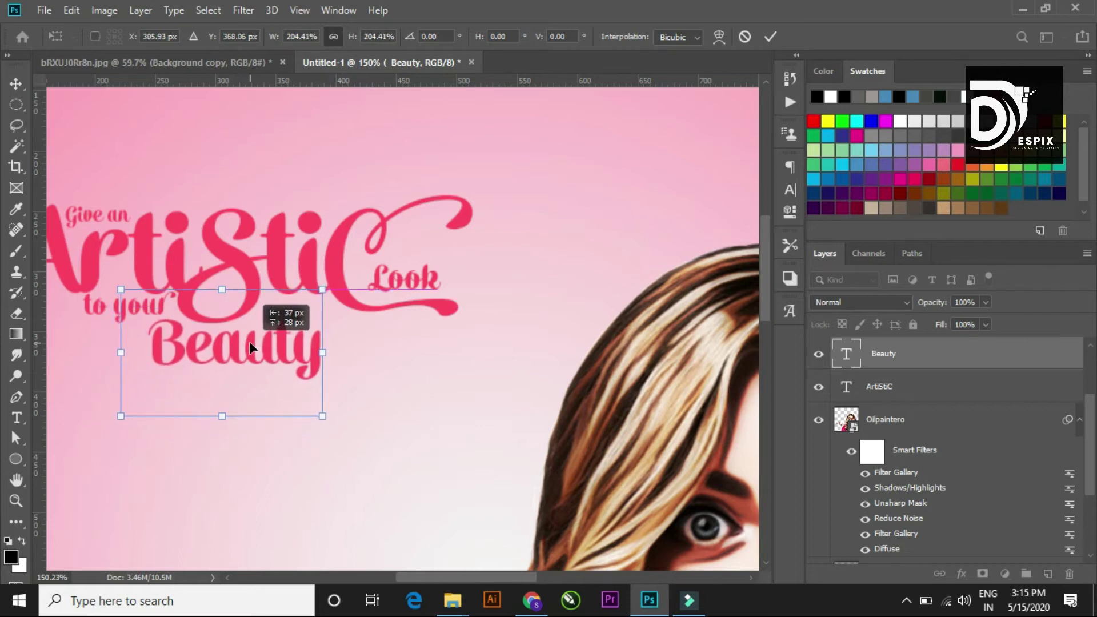
{"action": "scroll", "coordinate": [154, 346], "scroll_direction": "up", "scroll_amount": 5}
{"action": "scroll", "coordinate": [225, 391], "scroll_direction": "up", "scroll_amount": 2}
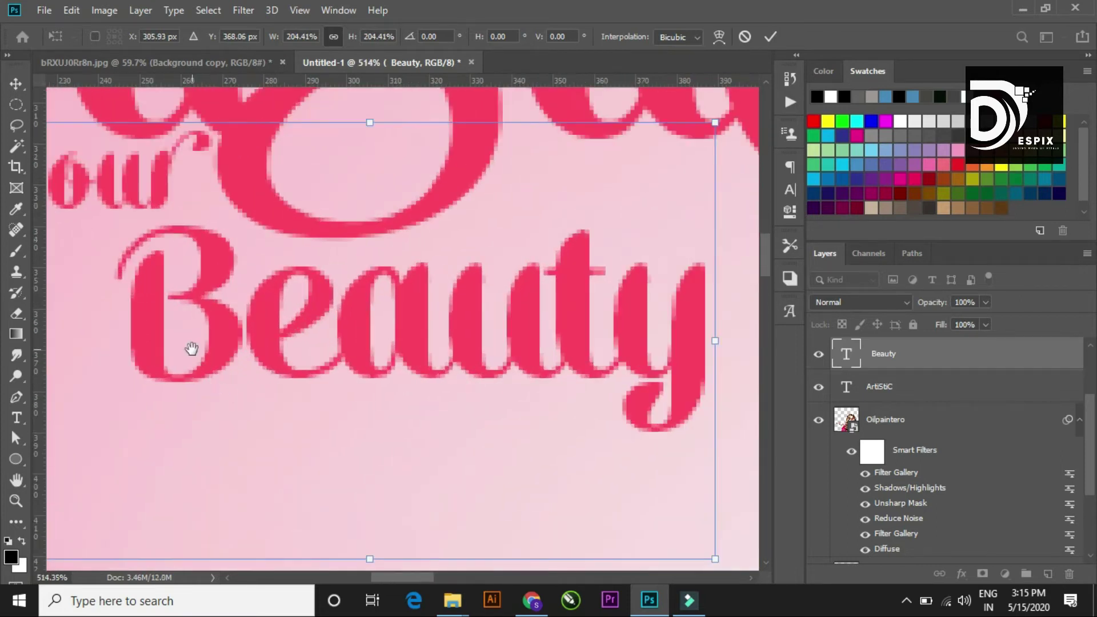
{"action": "scroll", "coordinate": [251, 362], "scroll_direction": "up", "scroll_amount": 2}
{"action": "left_click_drag", "start_coordinate": [255, 429], "coordinate": [220, 420]}
Fine-tune Beauty's scale down to about 189%, lower it slightly, and commit.
{"action": "scroll", "coordinate": [706, 518], "scroll_direction": "down", "scroll_amount": 5}
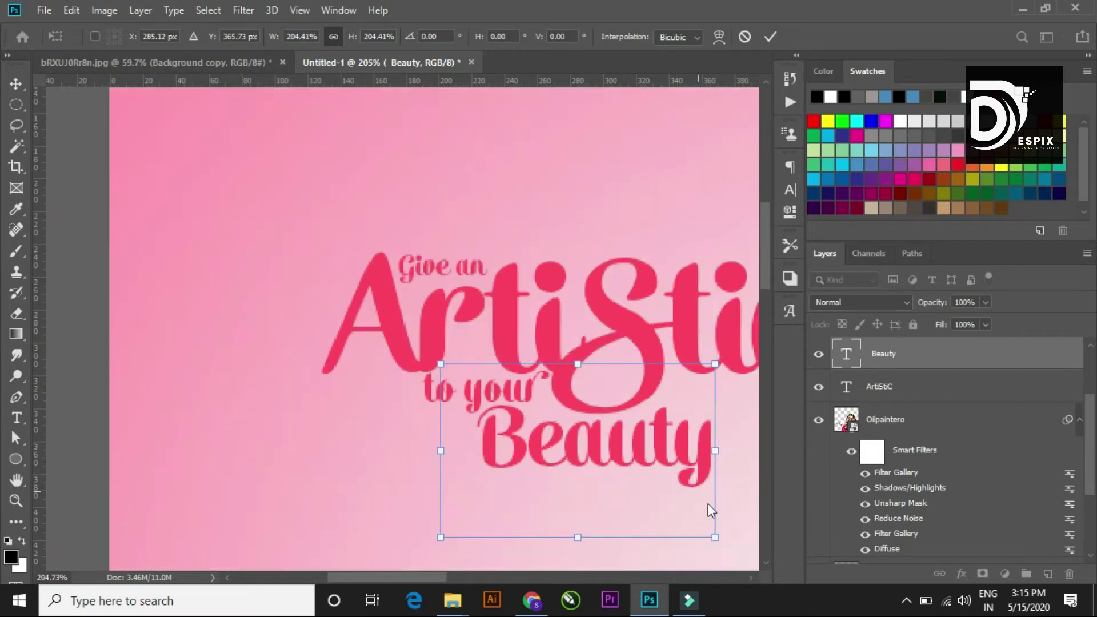
{"action": "left_click_drag", "start_coordinate": [714, 539], "coordinate": [688, 523]}
{"action": "left_click_drag", "start_coordinate": [592, 461], "coordinate": [591, 468]}
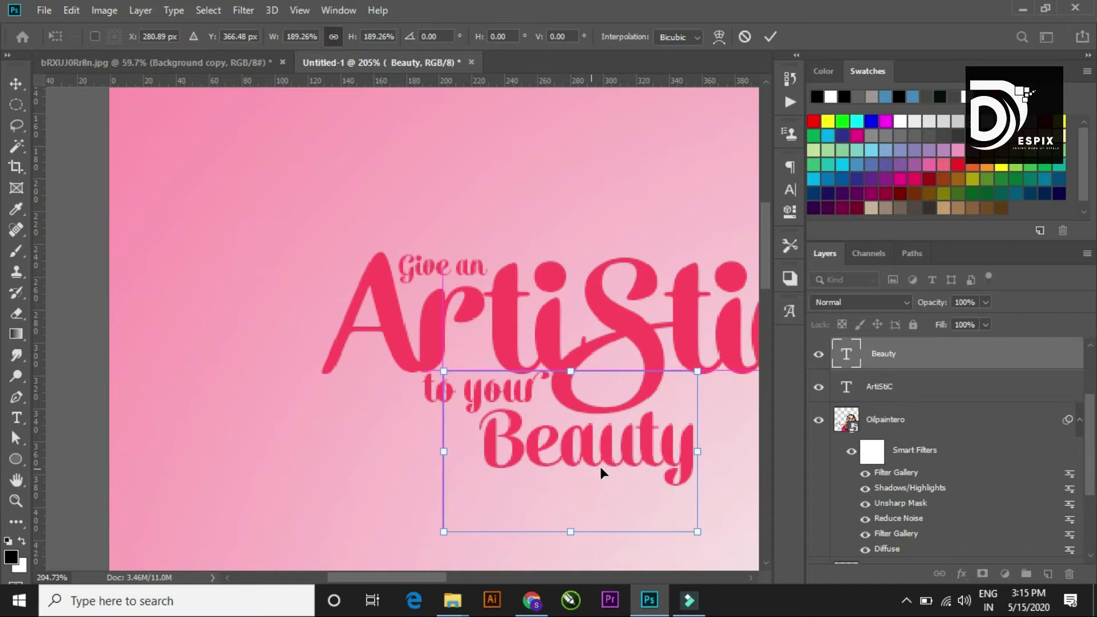
{"action": "scroll", "coordinate": [679, 471], "scroll_direction": "down", "scroll_amount": 3}
{"action": "key", "text": "Return"}
{"action": "scroll", "coordinate": [567, 356], "scroll_direction": "up", "scroll_amount": 5}
{"action": "scroll", "coordinate": [567, 356], "scroll_direction": "up", "scroll_amount": 2}
{"action": "left_click", "coordinate": [550, 310]}
Swap Beauty's final y for the long-tailed swash alternate from Glyphs and commit.
{"action": "left_click_drag", "start_coordinate": [551, 311], "coordinate": [512, 310]}
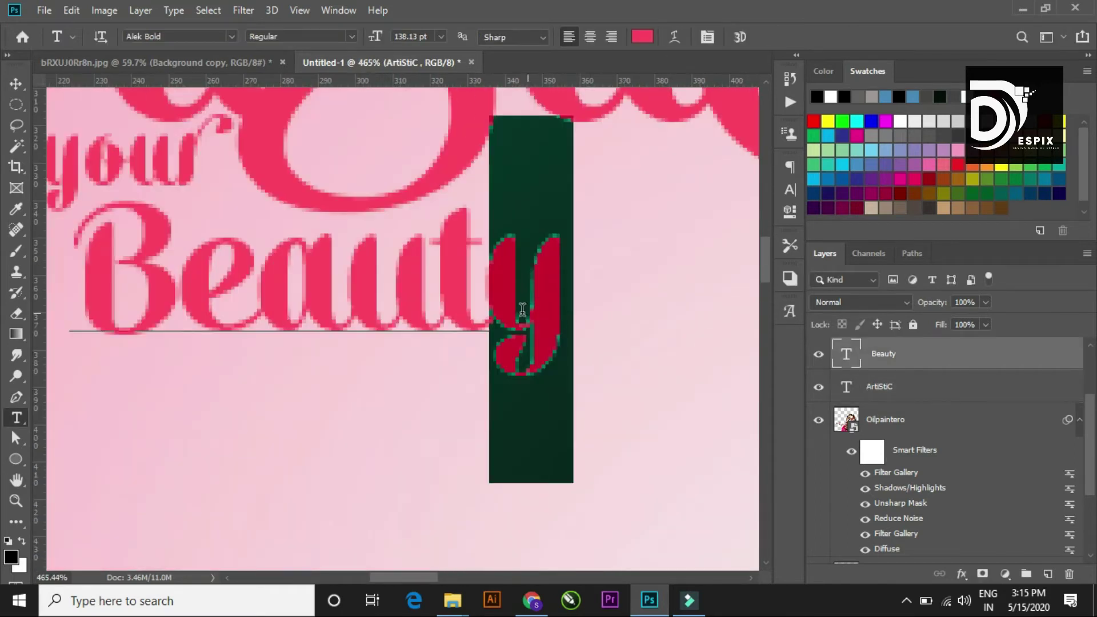
{"action": "left_click", "coordinate": [789, 311]}
{"action": "scroll", "coordinate": [711, 491], "scroll_direction": "down", "scroll_amount": 2}
{"action": "scroll", "coordinate": [711, 491], "scroll_direction": "down", "scroll_amount": 2}
{"action": "scroll", "coordinate": [711, 491], "scroll_direction": "down", "scroll_amount": 3}
{"action": "scroll", "coordinate": [711, 491], "scroll_direction": "up", "scroll_amount": 2}
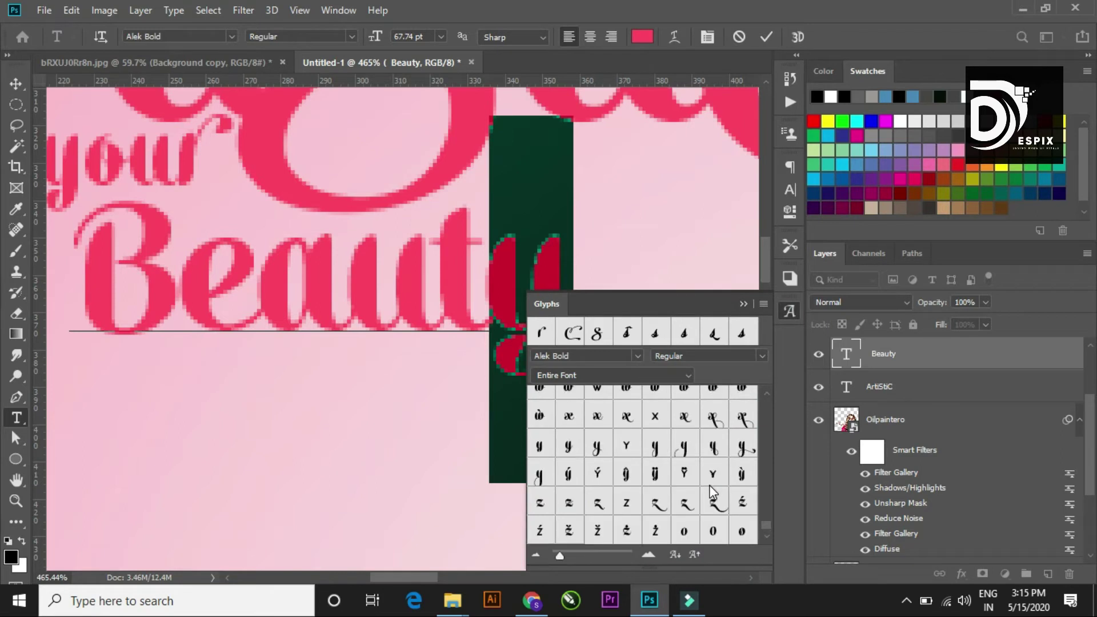
{"action": "double_click", "coordinate": [742, 447]}
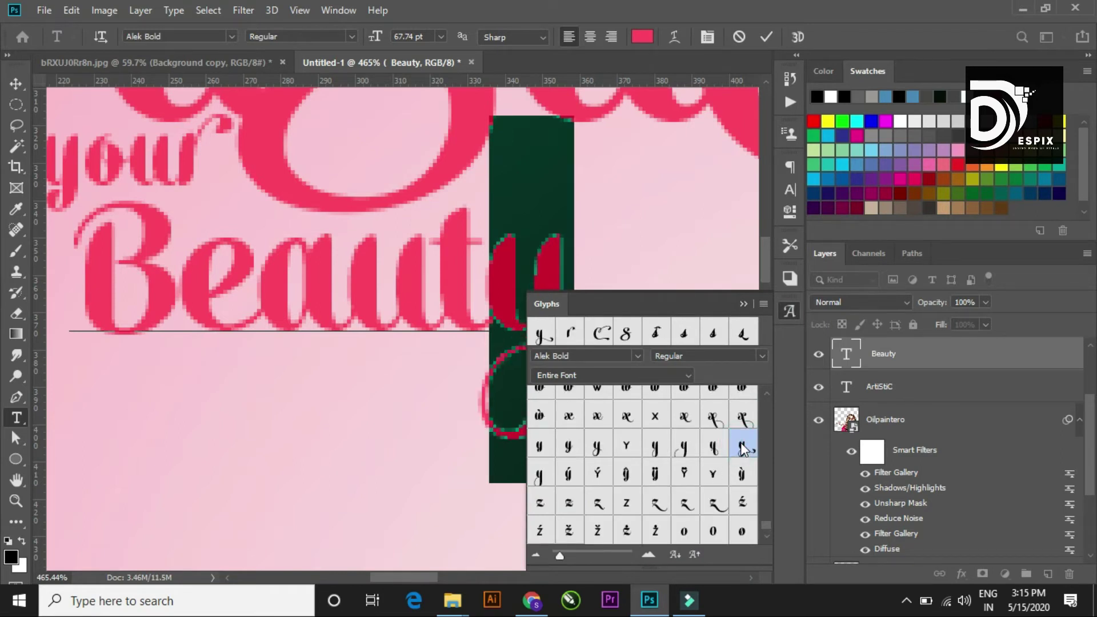
{"action": "left_click", "coordinate": [743, 303]}
{"action": "scroll", "coordinate": [656, 443], "scroll_direction": "down", "scroll_amount": 3}
{"action": "scroll", "coordinate": [656, 444], "scroll_direction": "down", "scroll_amount": 3}
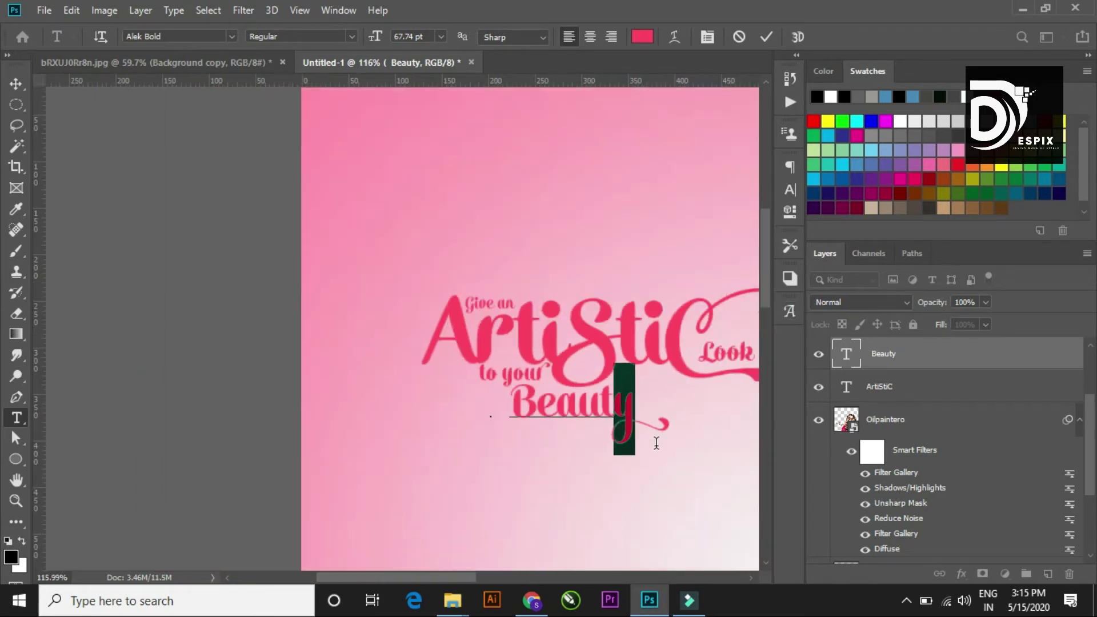
{"action": "left_click", "coordinate": [22, 80]}
{"action": "scroll", "coordinate": [712, 458], "scroll_direction": "up", "scroll_amount": 3}
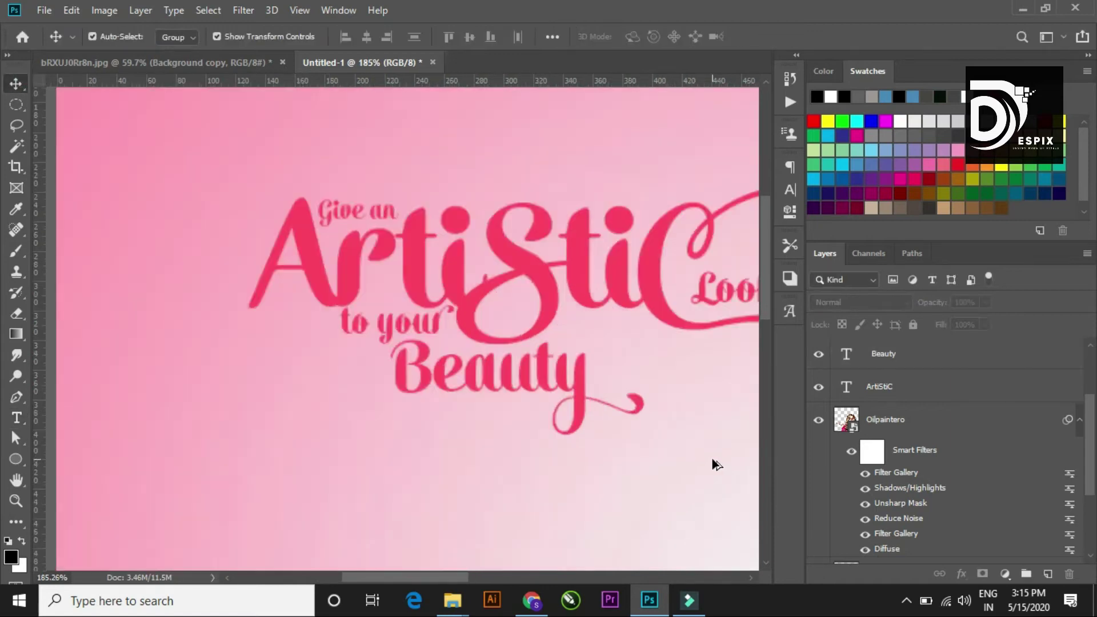
{"action": "scroll", "coordinate": [711, 458], "scroll_direction": "up", "scroll_amount": 2}
{"action": "scroll", "coordinate": [563, 463], "scroll_direction": "down", "scroll_amount": 3}
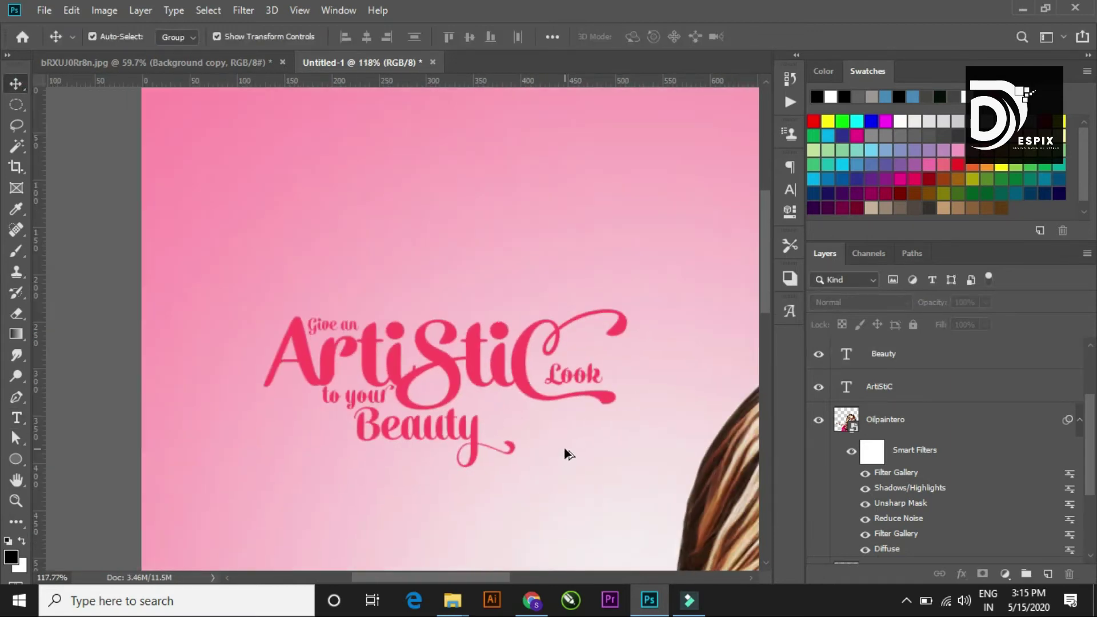
{"action": "scroll", "coordinate": [562, 457], "scroll_direction": "up", "scroll_amount": 2}
Colour the Give an, Look, to your and Beauty text layers pink fb5e89.
{"action": "left_click", "coordinate": [228, 272]}
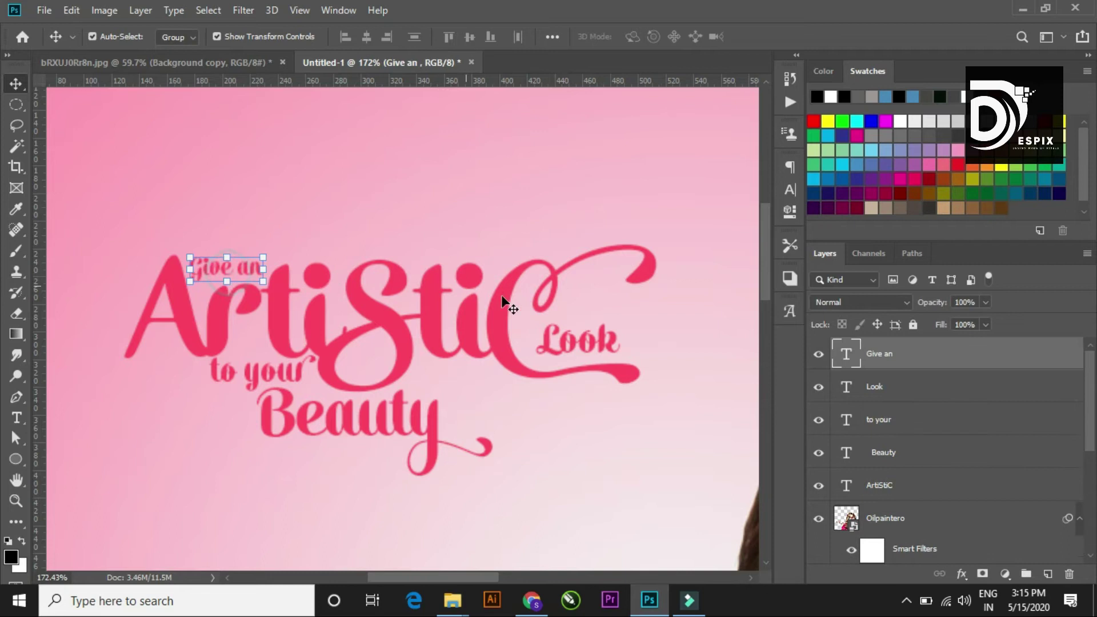
{"action": "left_click", "coordinate": [557, 332], "text": "shift"}
{"action": "left_click", "coordinate": [283, 381], "text": "shift"}
{"action": "left_click", "coordinate": [330, 415], "text": "shift"}
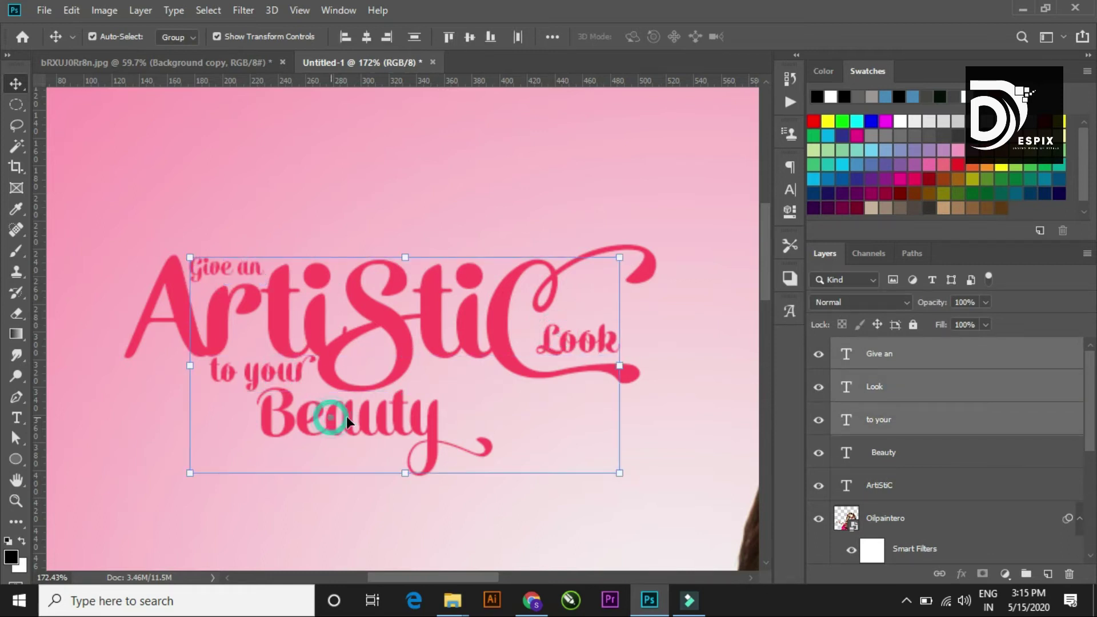
{"action": "left_click", "coordinate": [789, 189]}
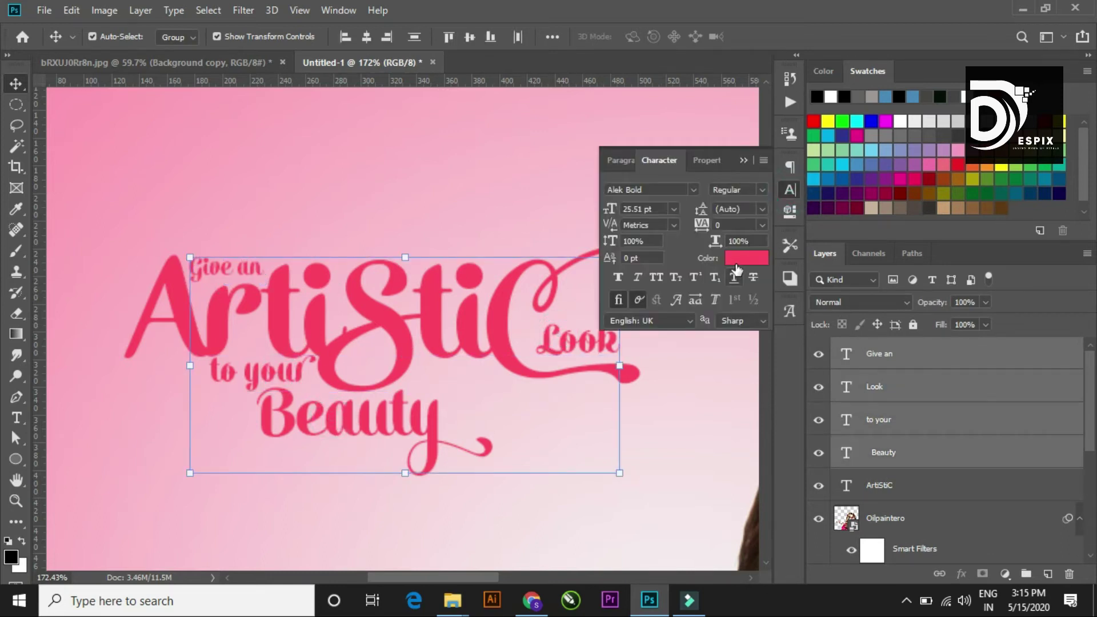
{"action": "left_click", "coordinate": [742, 253]}
{"action": "left_click", "coordinate": [143, 113]}
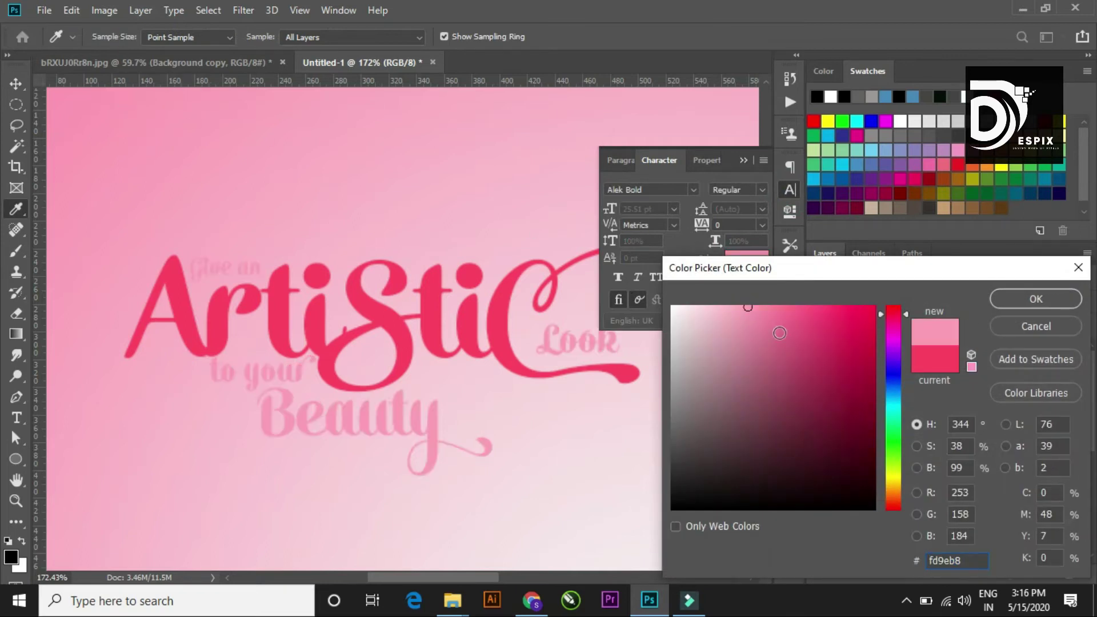
{"action": "mouse_move", "coordinate": [745, 309]}
{"action": "left_mouse_down"}
{"action": "mouse_move", "coordinate": [813, 308]}
{"action": "mouse_move", "coordinate": [799, 308]}
{"action": "left_mouse_up"}
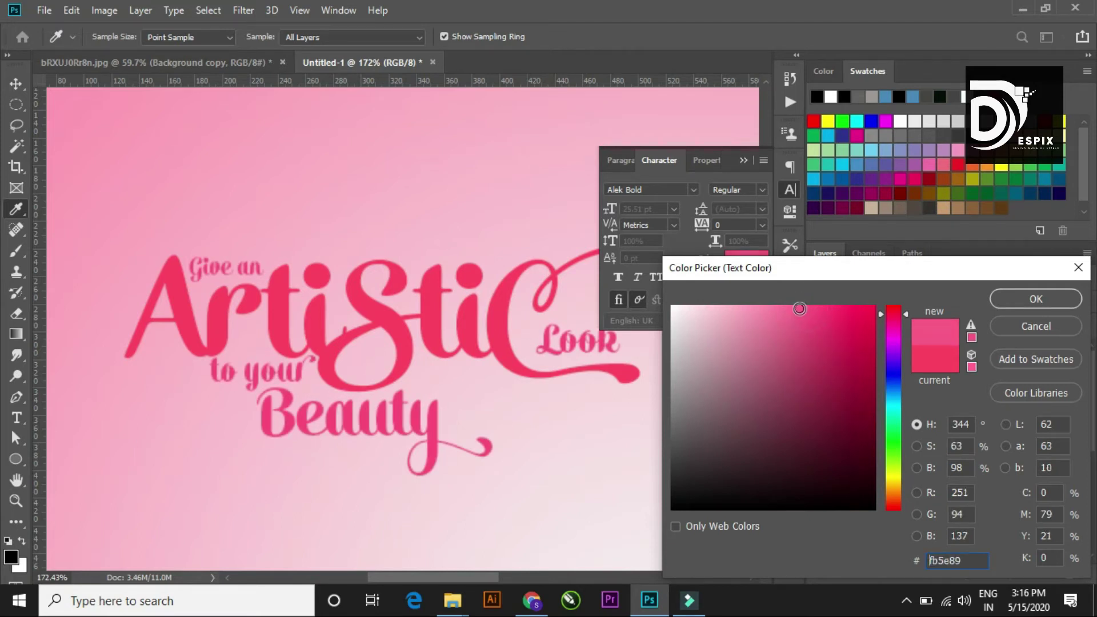
{"action": "left_click", "coordinate": [1009, 296]}
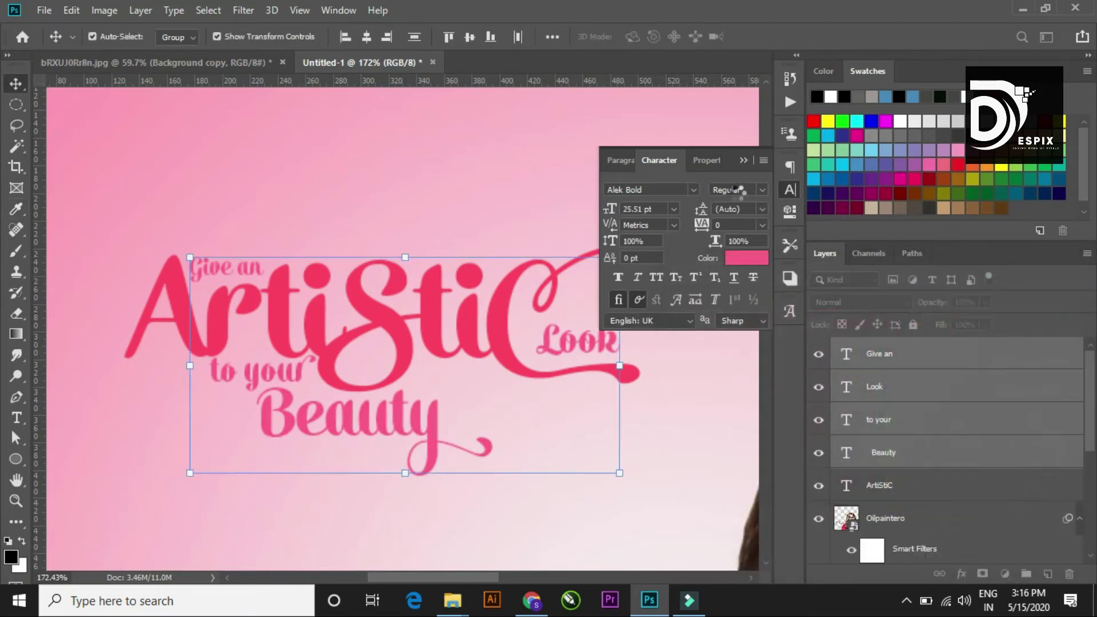
Add a white 2 px Stroke layer style to the ArtiStiC headline layer.
{"action": "left_click", "coordinate": [743, 160]}
{"action": "scroll", "coordinate": [498, 316], "scroll_direction": "down", "scroll_amount": 5}
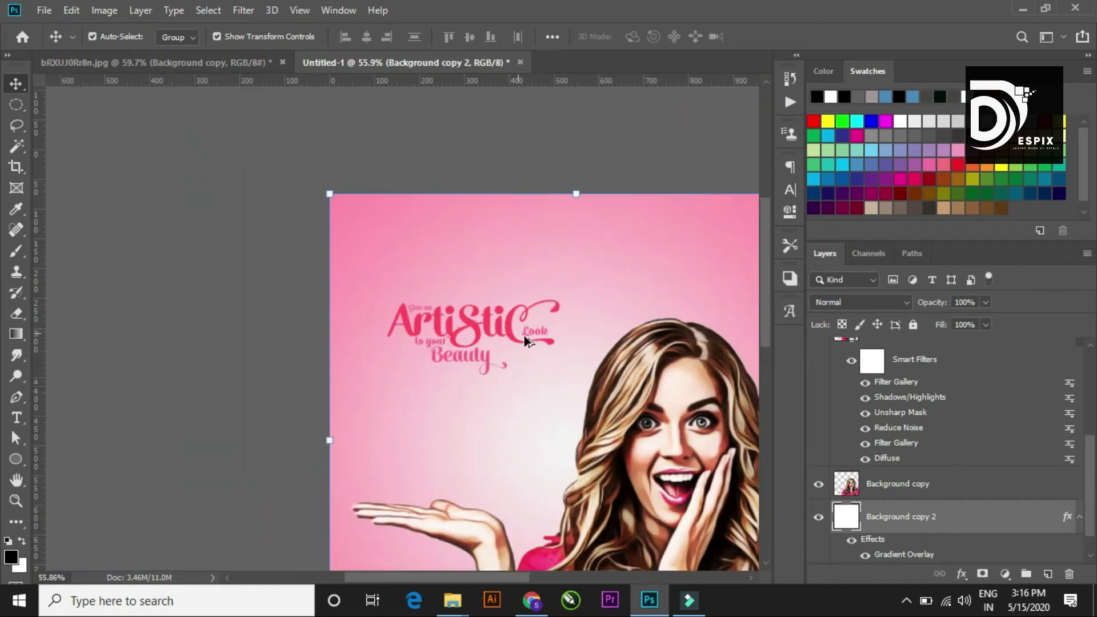
{"action": "scroll", "coordinate": [543, 356], "scroll_direction": "up", "scroll_amount": 3}
{"action": "scroll", "coordinate": [501, 313], "scroll_direction": "up", "scroll_amount": 2}
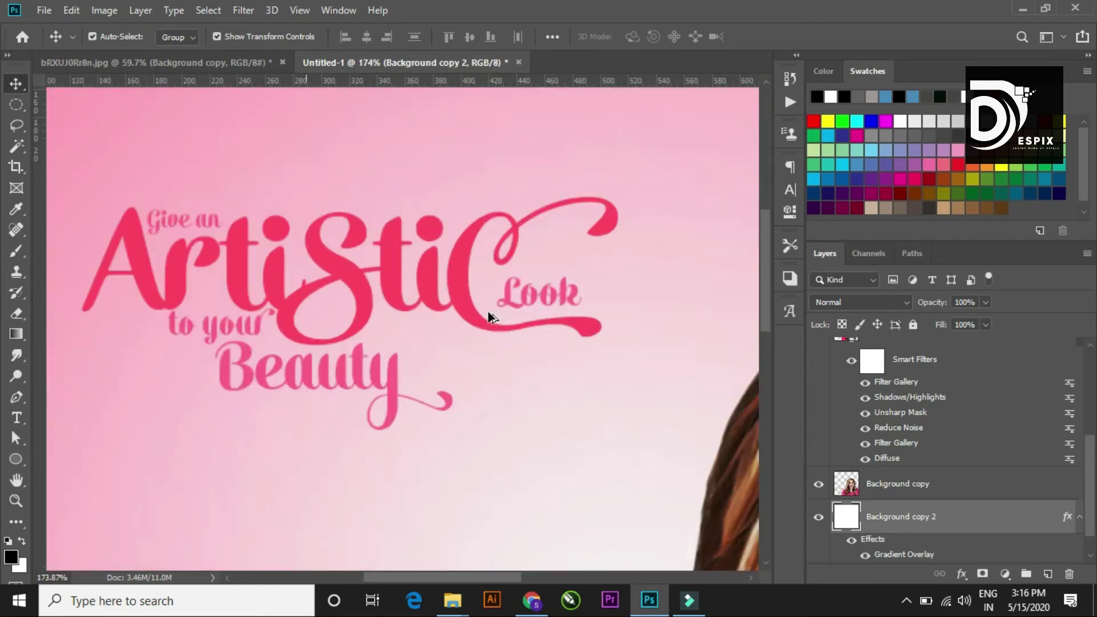
{"action": "left_click", "coordinate": [465, 290]}
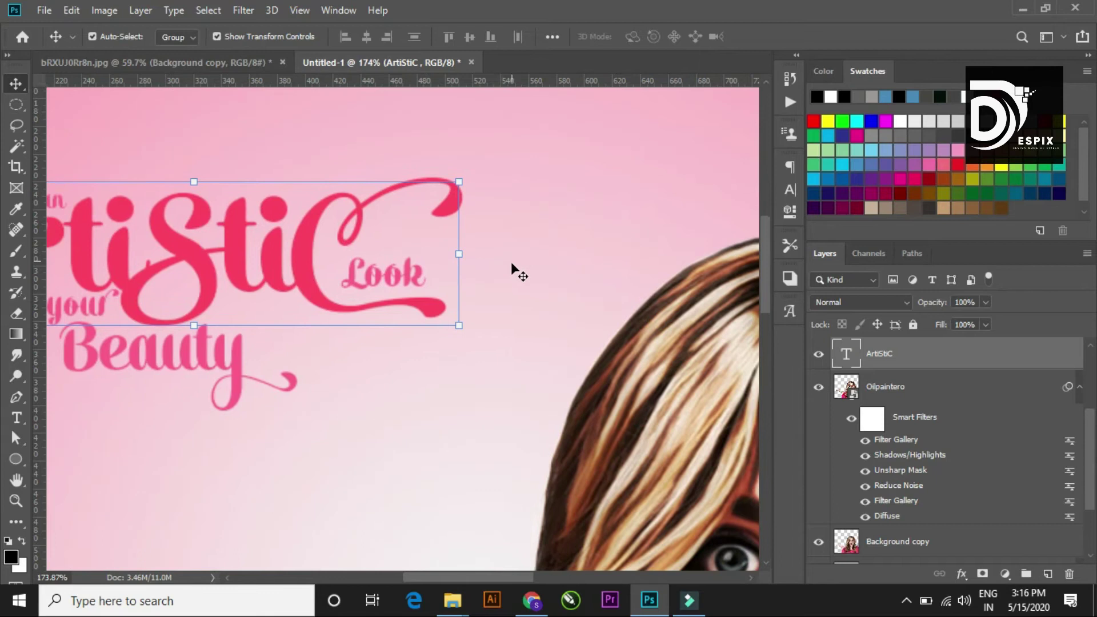
{"action": "scroll", "coordinate": [514, 269], "scroll_direction": "down", "scroll_amount": 1}
{"action": "scroll", "coordinate": [584, 298], "scroll_direction": "down", "scroll_amount": 1}
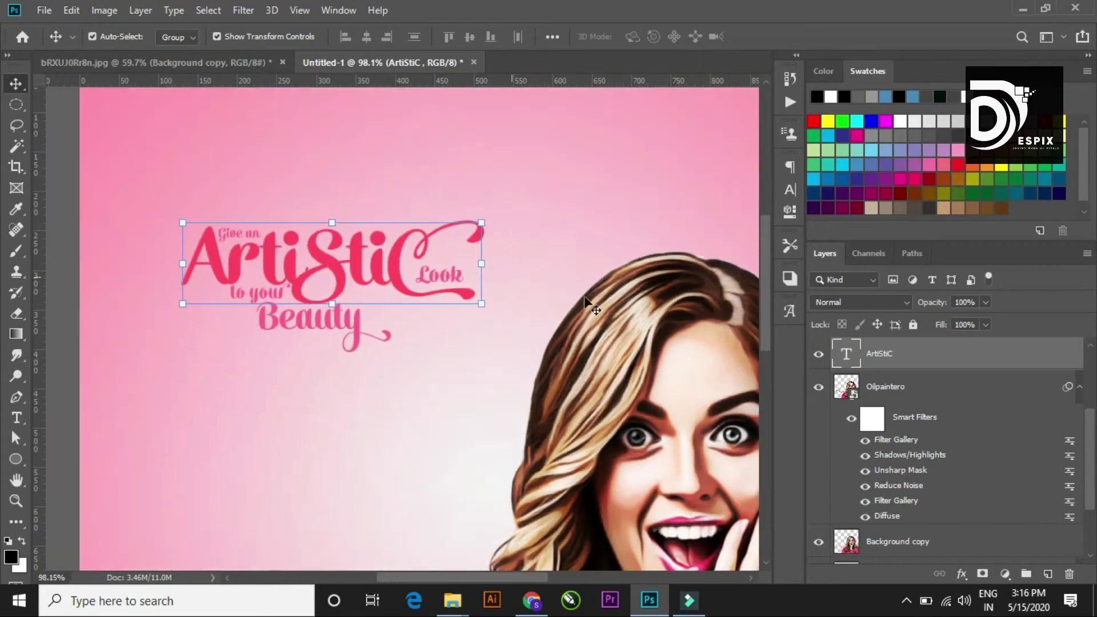
{"action": "double_click", "coordinate": [982, 364]}
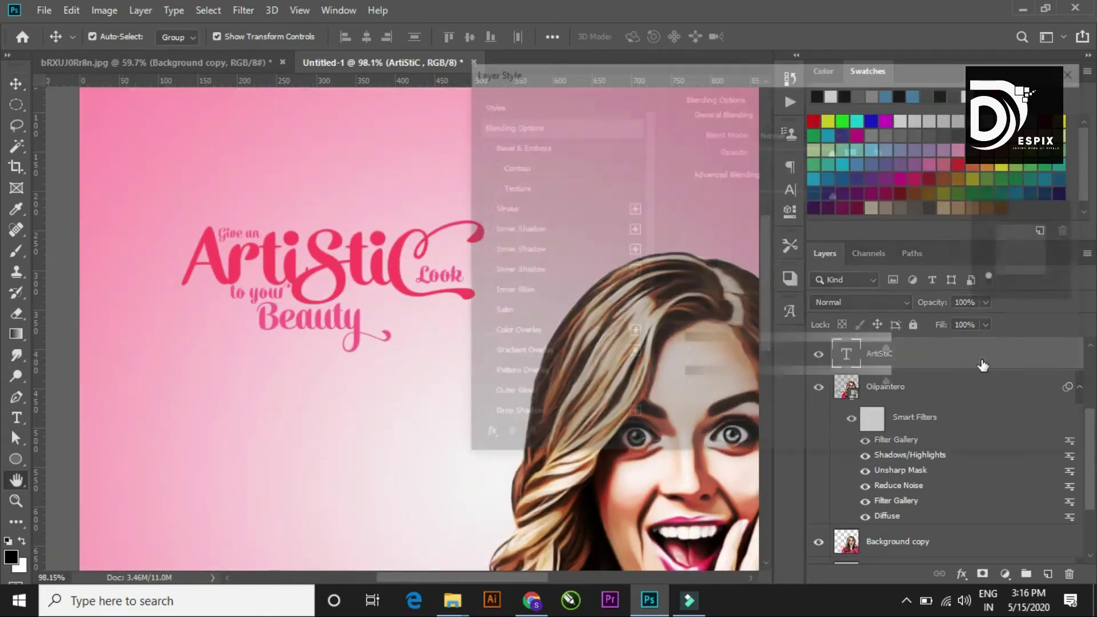
{"action": "left_click", "coordinate": [546, 207]}
{"action": "left_click_drag", "start_coordinate": [729, 73], "coordinate": [762, 98]}
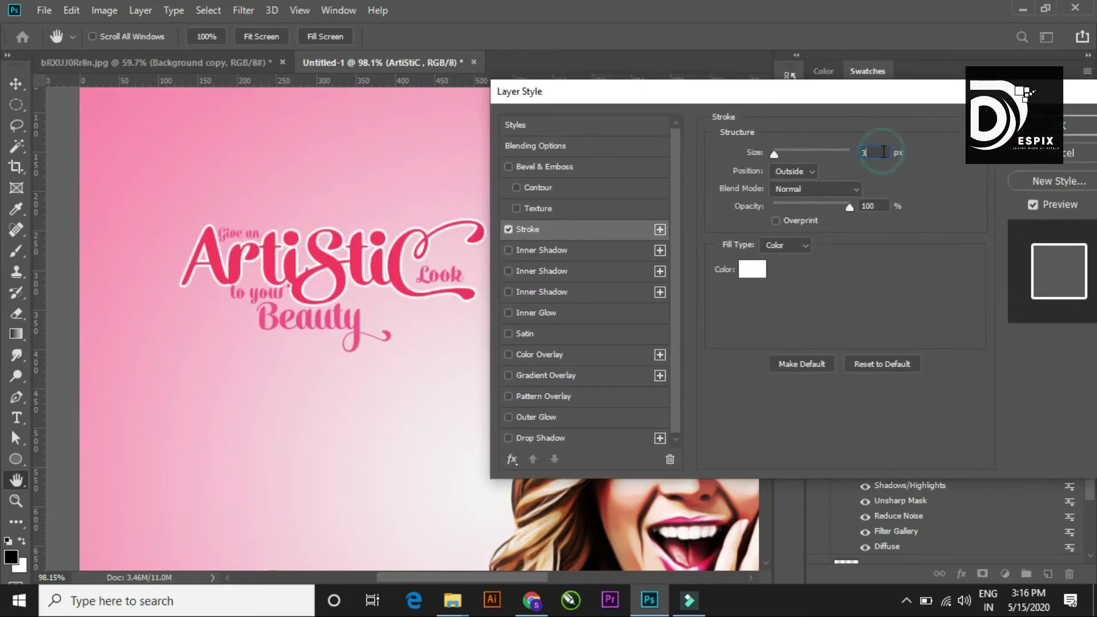
{"action": "key", "text": "Down"}
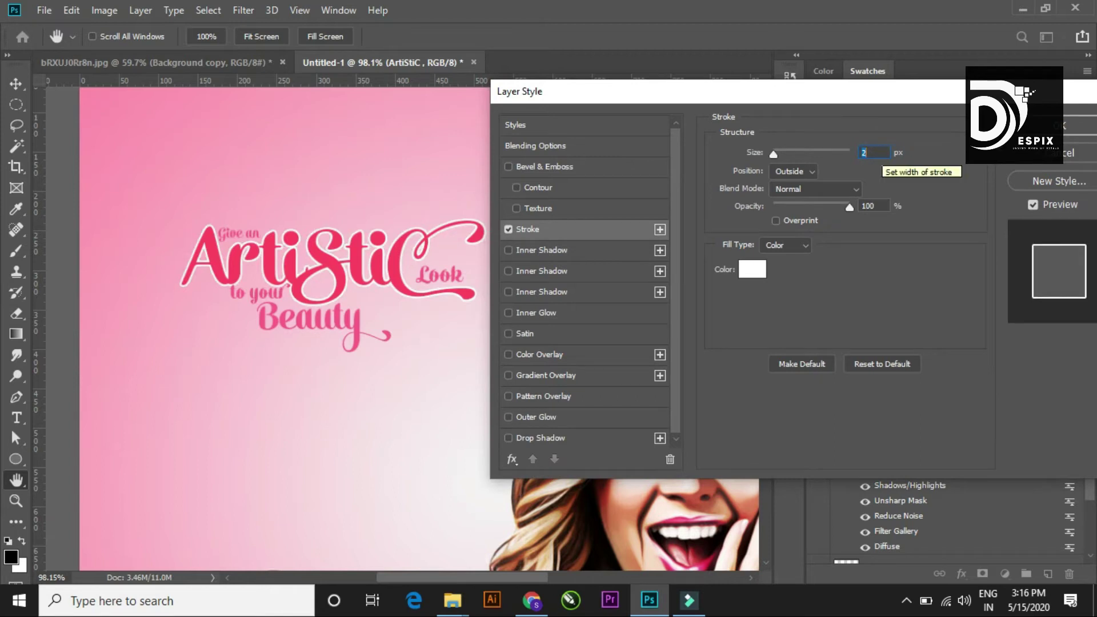
{"action": "left_click", "coordinate": [1057, 125]}
Select Beauty and scale it up with Free Transform.
{"action": "left_click", "coordinate": [518, 165]}
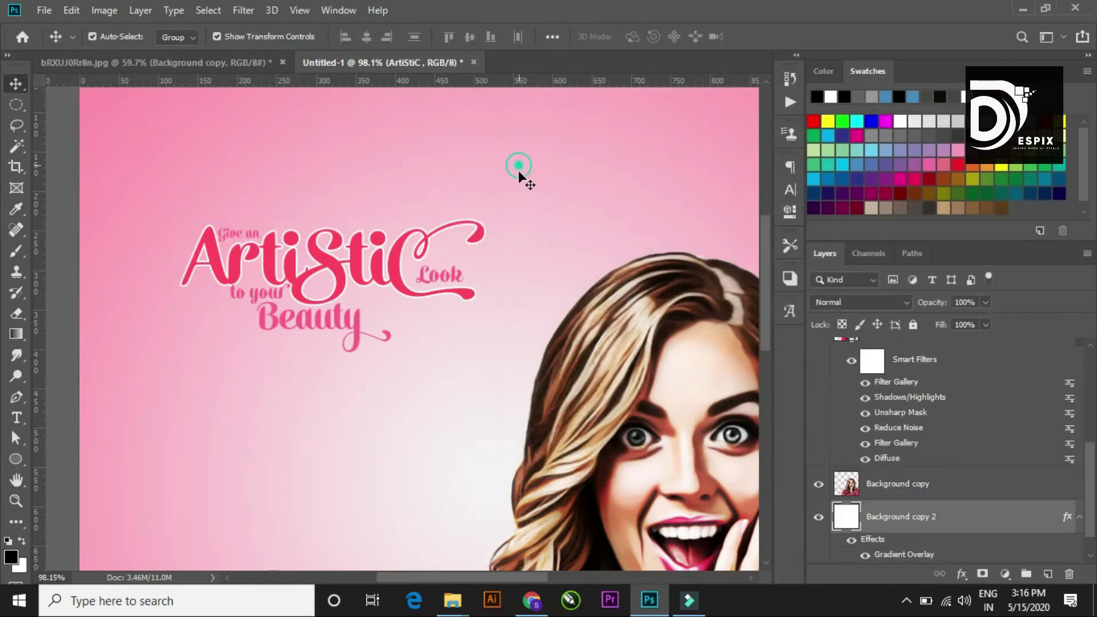
{"action": "scroll", "coordinate": [348, 362], "scroll_direction": "up", "scroll_amount": 2}
{"action": "scroll", "coordinate": [347, 313], "scroll_direction": "up", "scroll_amount": 2}
{"action": "left_click", "coordinate": [347, 313]}
{"action": "scroll", "coordinate": [420, 345], "scroll_direction": "up", "scroll_amount": 1}
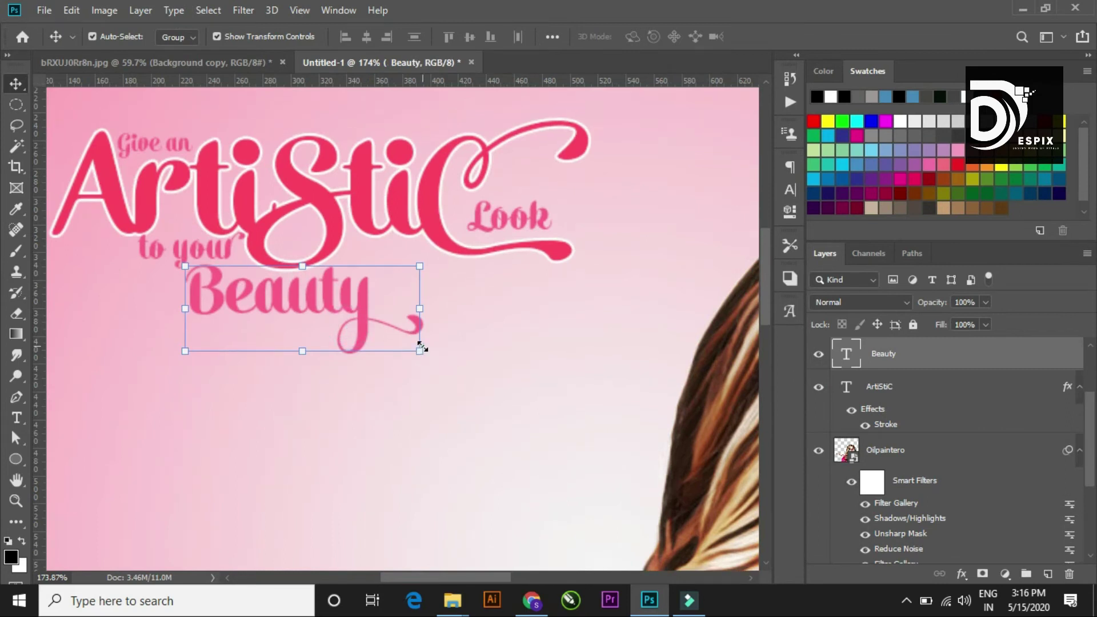
{"action": "left_click_drag", "start_coordinate": [420, 347], "coordinate": [483, 400]}
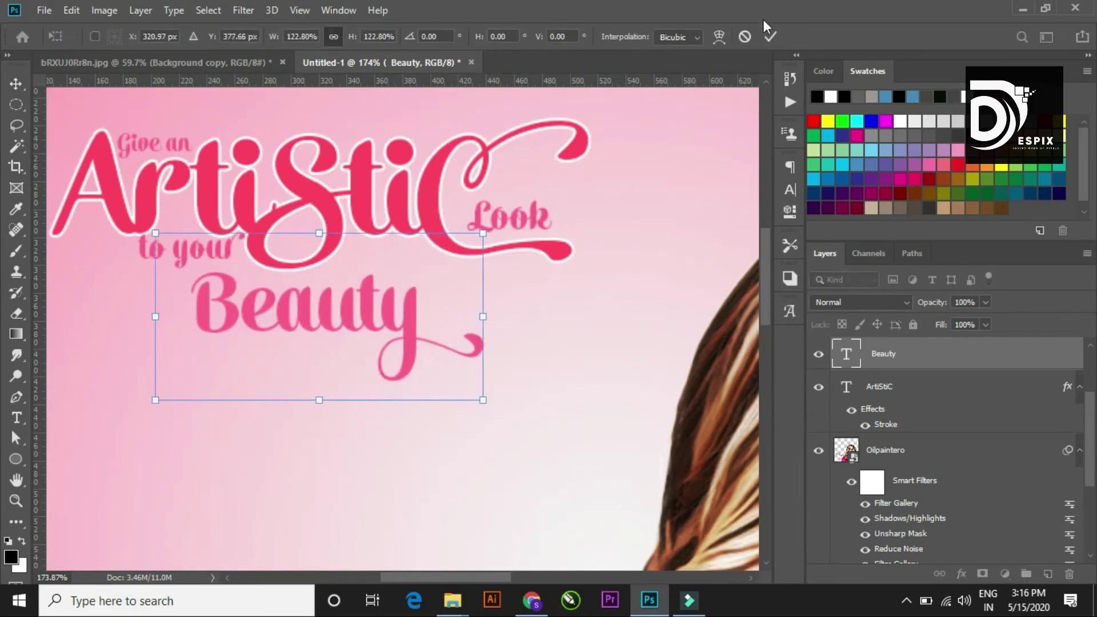
{"action": "left_click", "coordinate": [769, 36]}
Settle Beauty just beneath 'to your' and give it the matching 2 px white Stroke.
{"action": "left_click", "coordinate": [621, 392]}
{"action": "scroll", "coordinate": [256, 325], "scroll_direction": "up", "scroll_amount": 2}
{"action": "scroll", "coordinate": [242, 305], "scroll_direction": "up", "scroll_amount": 1}
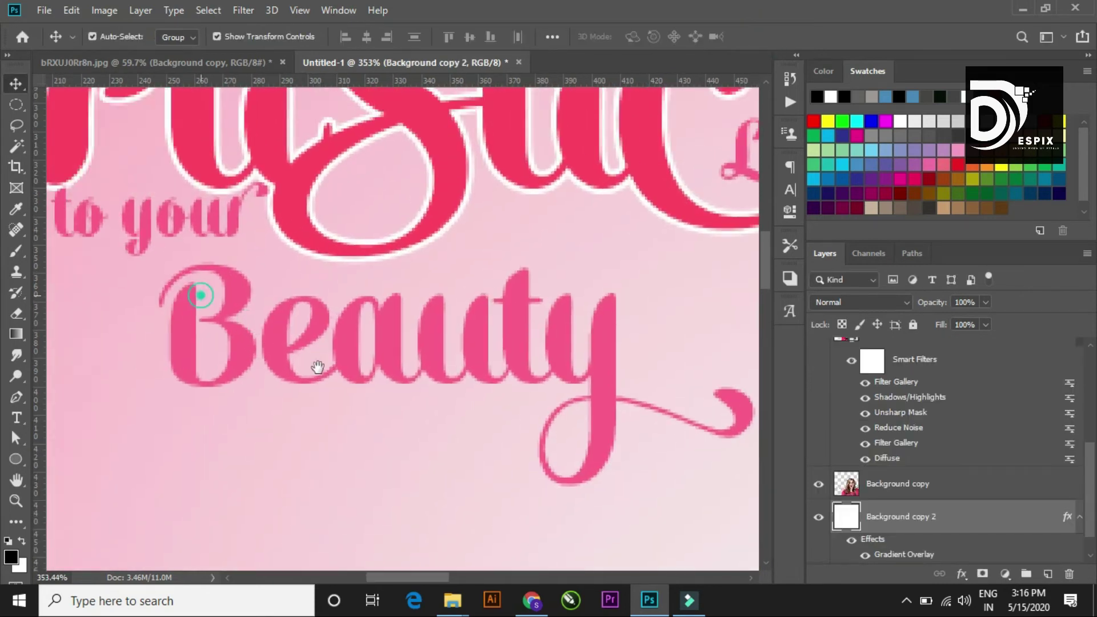
{"action": "left_click_drag", "start_coordinate": [317, 366], "coordinate": [392, 412]}
{"action": "left_click_drag", "start_coordinate": [272, 386], "coordinate": [258, 365]}
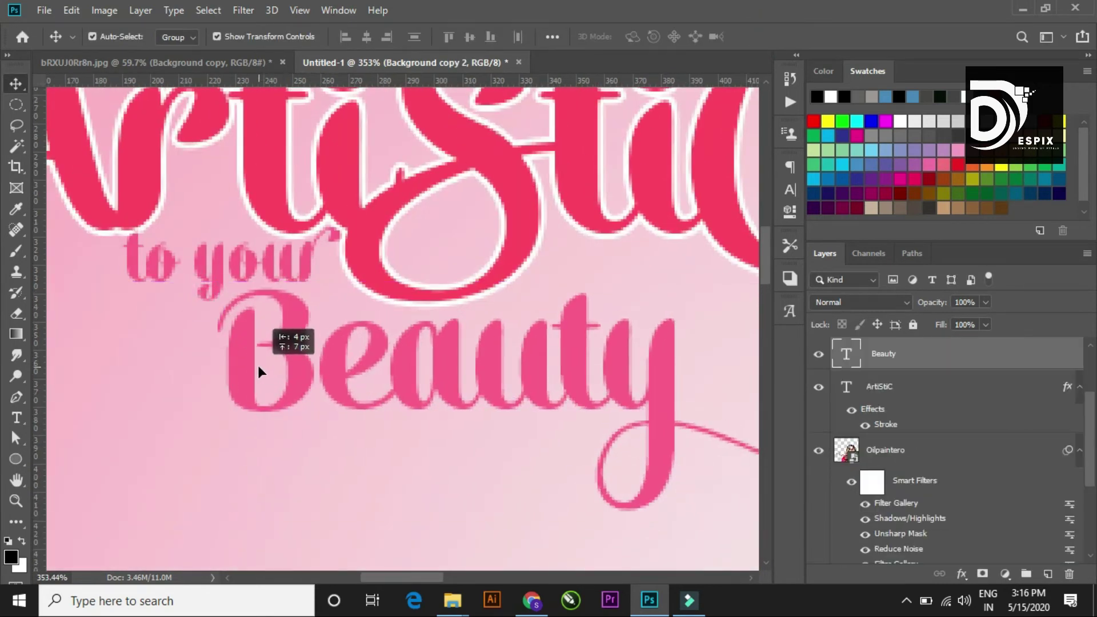
{"action": "scroll", "coordinate": [384, 397], "scroll_direction": "down", "scroll_amount": 2}
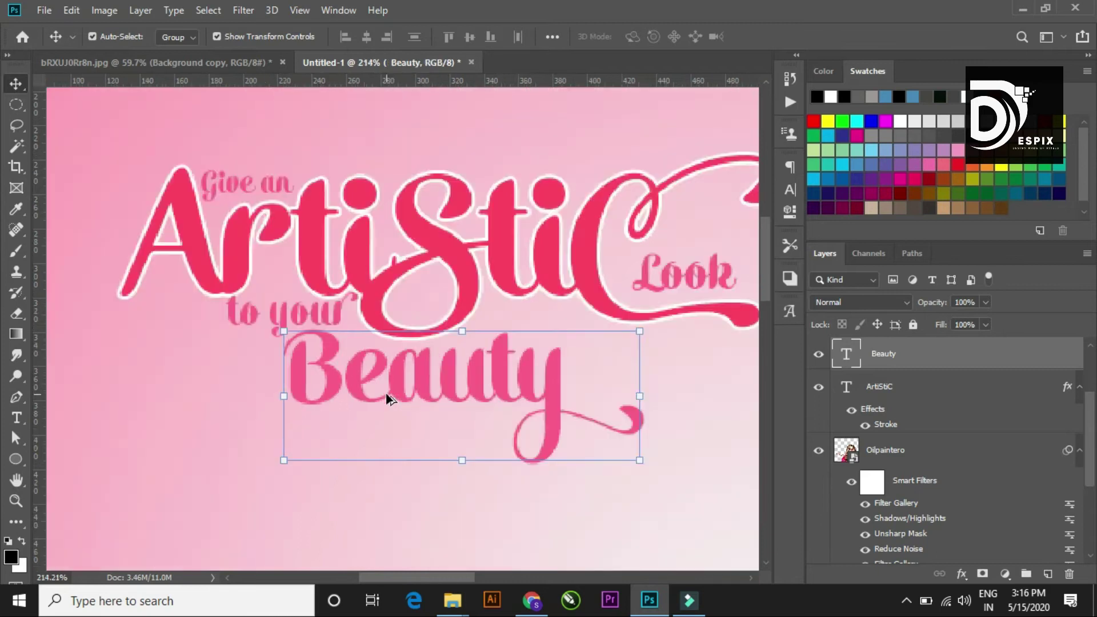
{"action": "scroll", "coordinate": [423, 388], "scroll_direction": "down", "scroll_amount": 2}
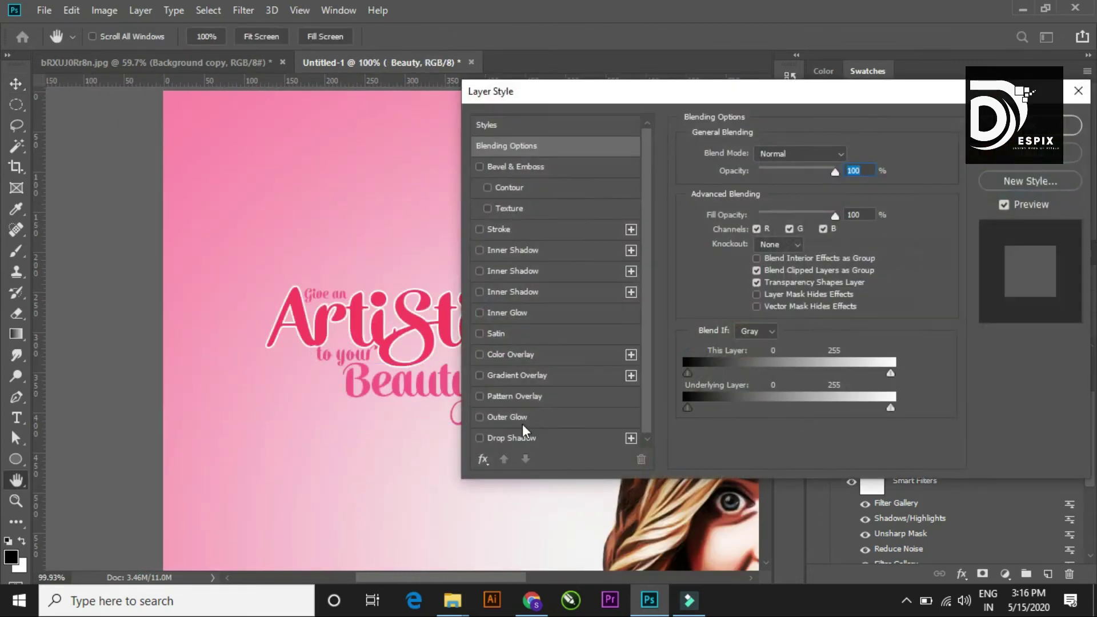
{"action": "left_click", "coordinate": [532, 229]}
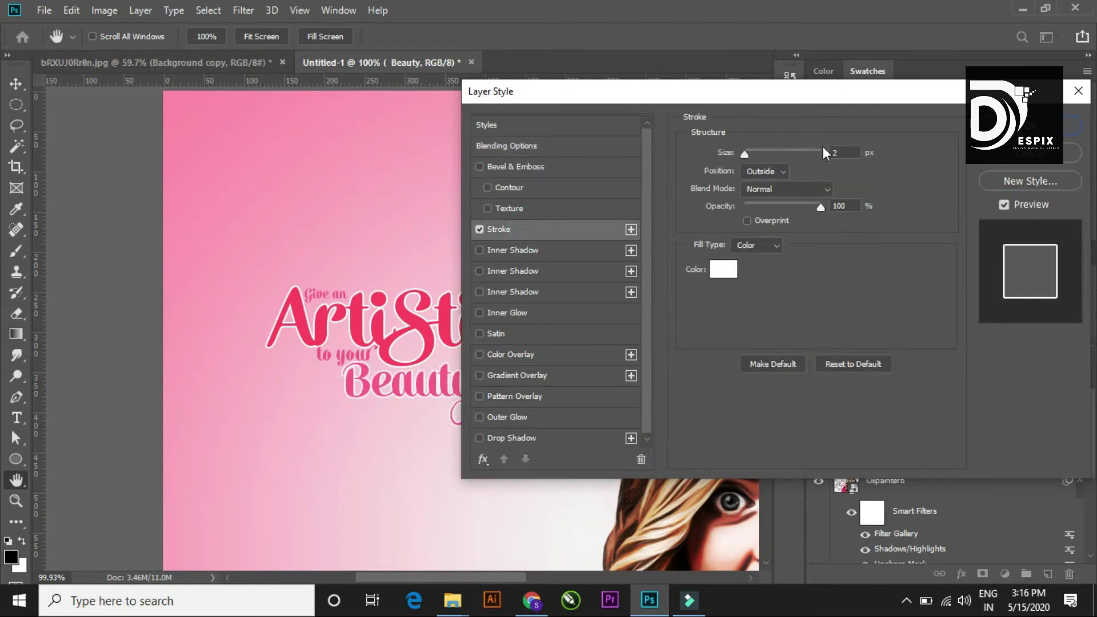
{"action": "left_click", "coordinate": [1028, 125]}
Scale all headline text layers to about 140% and move them left and down.
{"action": "left_click", "coordinate": [296, 188]}
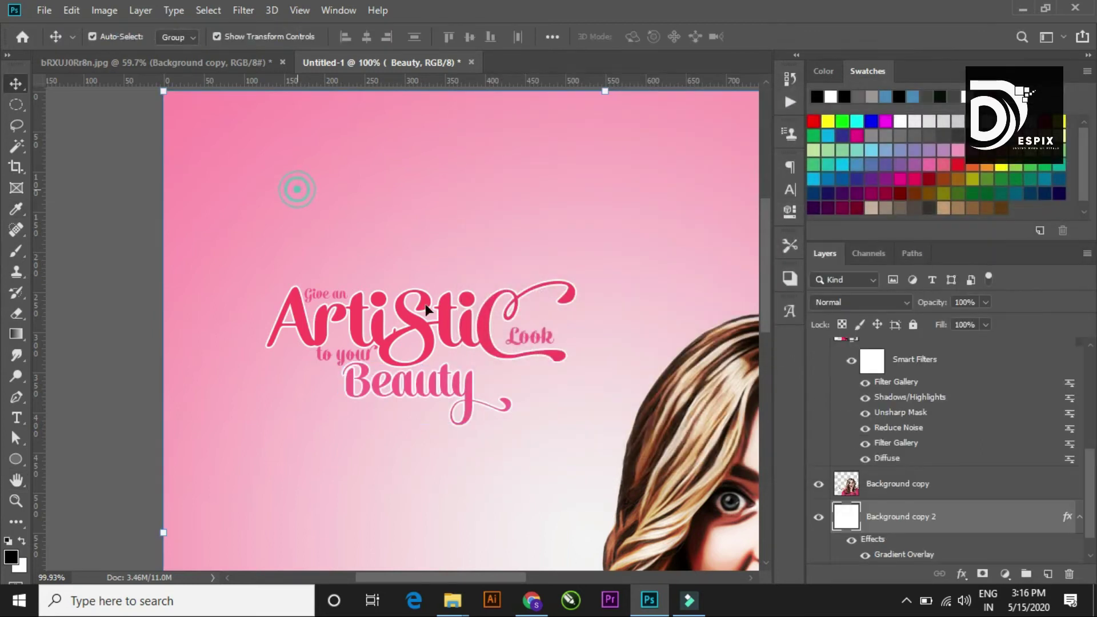
{"action": "scroll", "coordinate": [434, 320], "scroll_direction": "down", "scroll_amount": 3}
{"action": "scroll", "coordinate": [444, 331], "scroll_direction": "down", "scroll_amount": 1}
{"action": "scroll", "coordinate": [444, 331], "scroll_direction": "up", "scroll_amount": 2}
{"action": "scroll", "coordinate": [934, 455], "scroll_direction": "up", "scroll_amount": 3}
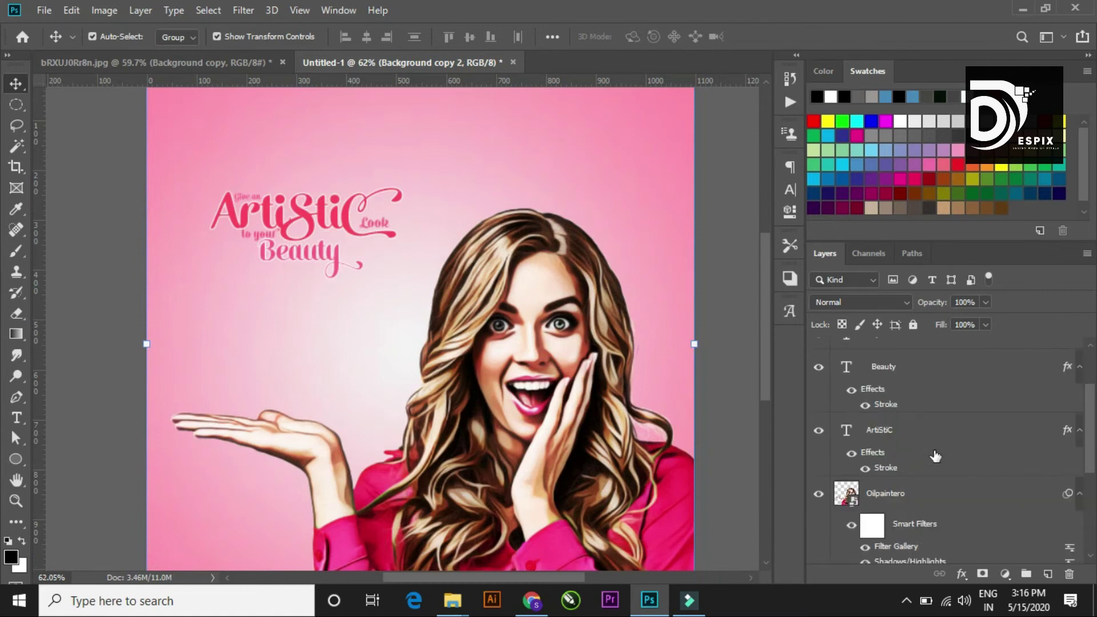
{"action": "left_click", "coordinate": [910, 428]}
{"action": "scroll", "coordinate": [920, 433], "scroll_direction": "up", "scroll_amount": 2}
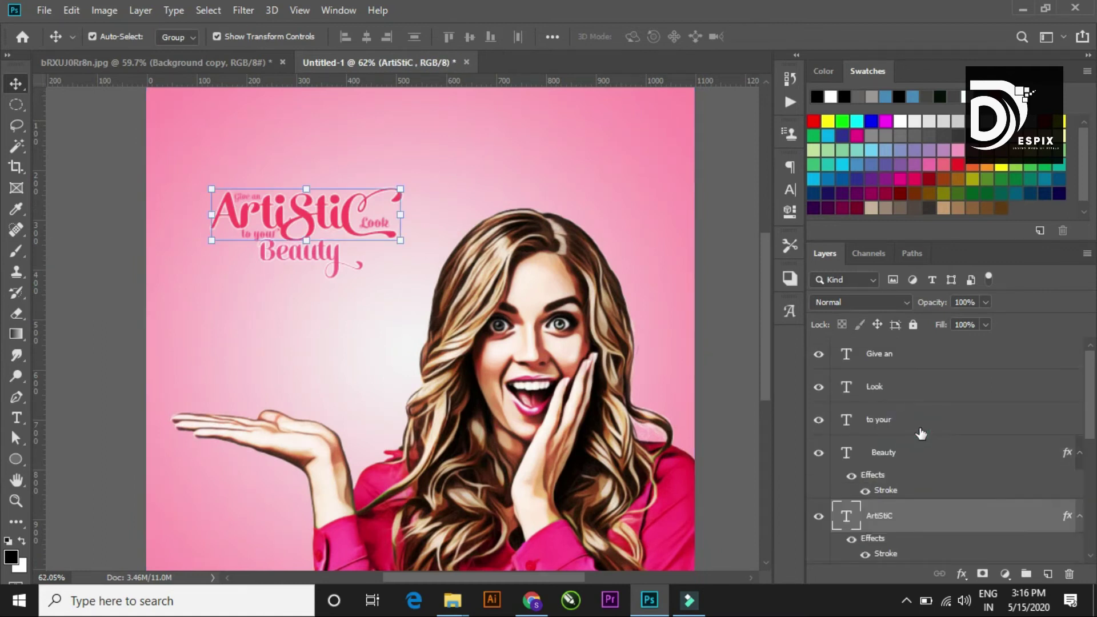
{"action": "left_click", "coordinate": [906, 359], "text": "shift"}
{"action": "key", "text": "ctrl+t"}
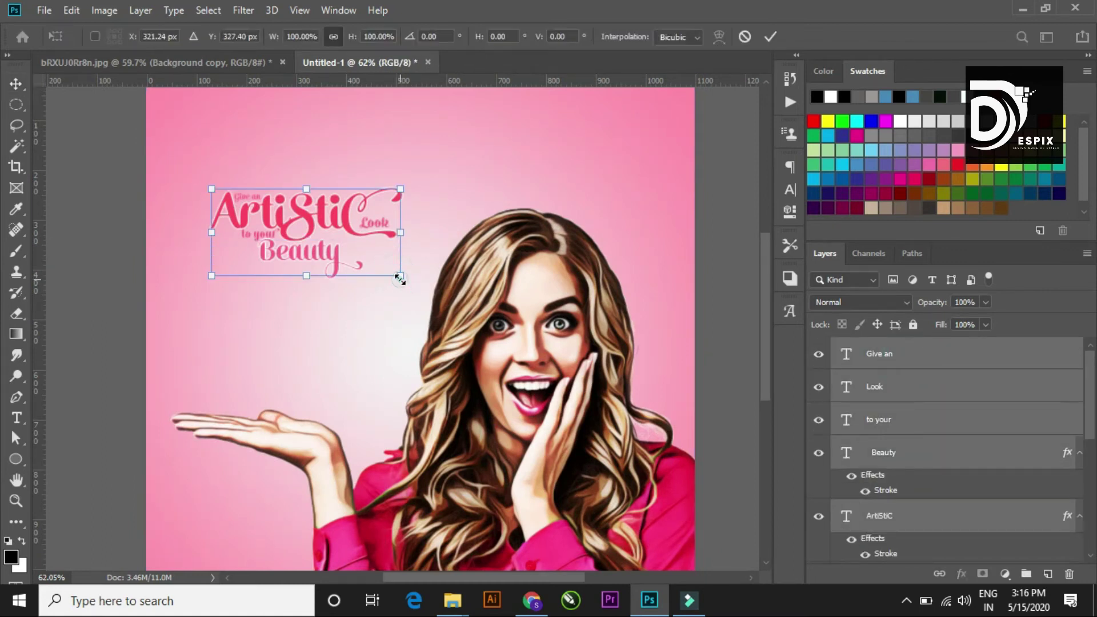
{"action": "left_click_drag", "start_coordinate": [399, 279], "coordinate": [502, 308]}
{"action": "mouse_move", "coordinate": [354, 268]}
{"action": "left_mouse_down"}
{"action": "mouse_move", "coordinate": [291, 320]}
{"action": "mouse_move", "coordinate": [303, 323]}
{"action": "left_mouse_up"}
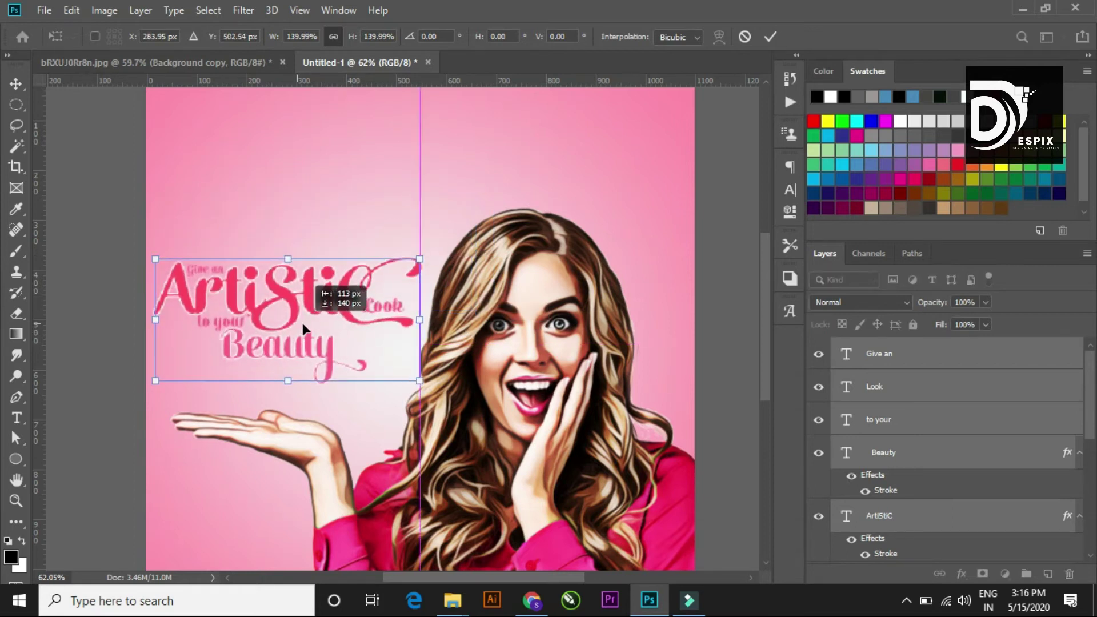
{"action": "left_click", "coordinate": [769, 37]}
Nudge the Oilpaintero and Background copy woman layers slightly right.
{"action": "scroll", "coordinate": [916, 446], "scroll_direction": "down", "scroll_amount": 5}
{"action": "left_click", "coordinate": [891, 418]}
{"action": "scroll", "coordinate": [916, 479], "scroll_direction": "down", "scroll_amount": 2}
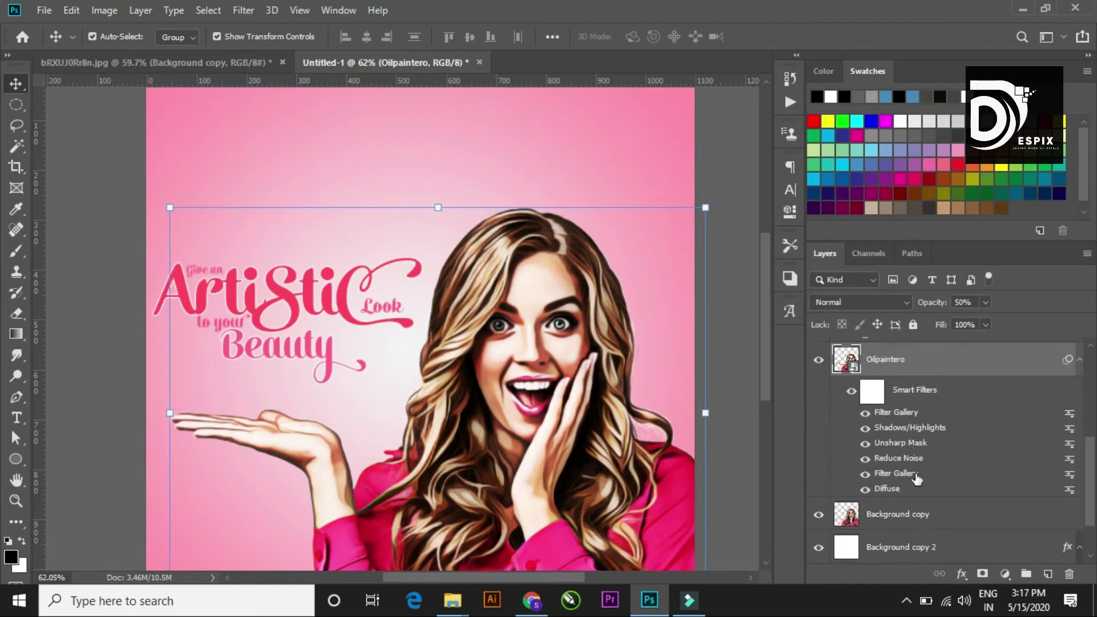
{"action": "scroll", "coordinate": [916, 478], "scroll_direction": "down", "scroll_amount": 1}
{"action": "left_click", "coordinate": [918, 478]}
{"action": "scroll", "coordinate": [365, 316], "scroll_direction": "down", "scroll_amount": 3, "text": "alt"}
{"action": "left_click_drag", "start_coordinate": [514, 390], "coordinate": [522, 390]}
{"action": "left_click", "coordinate": [677, 146]}
{"action": "left_click_drag", "start_coordinate": [166, 250], "coordinate": [400, 357]}
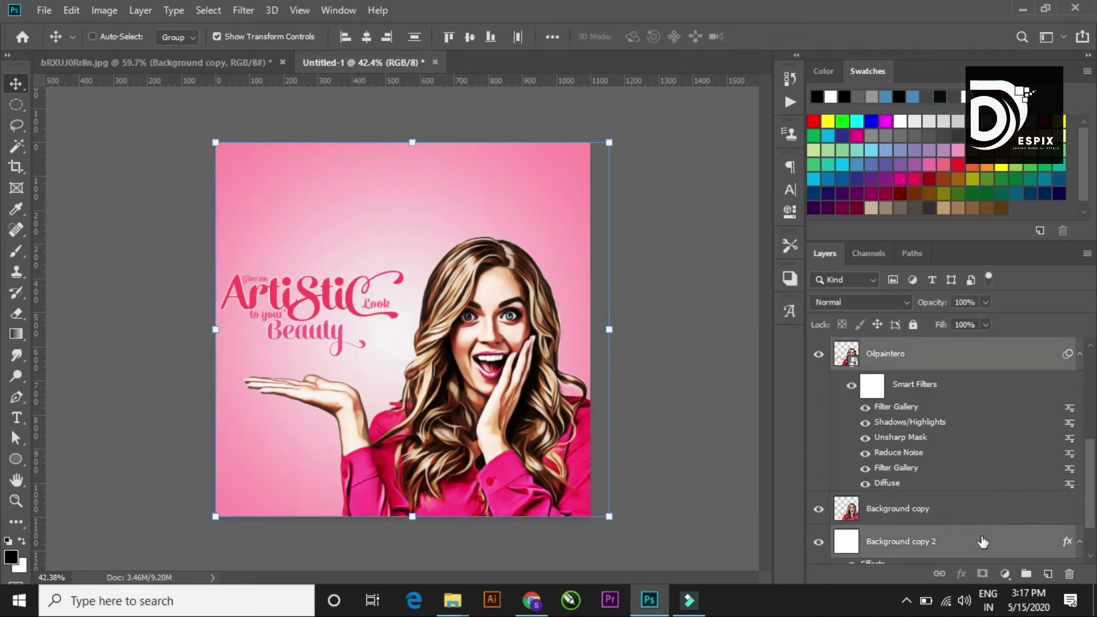
Group the headline text layers into Group 1 and resize it to about 96%, shifted up-right.
{"action": "left_click", "coordinate": [979, 517], "text": "ctrl"}
{"action": "left_click", "coordinate": [400, 294], "text": "ctrl"}
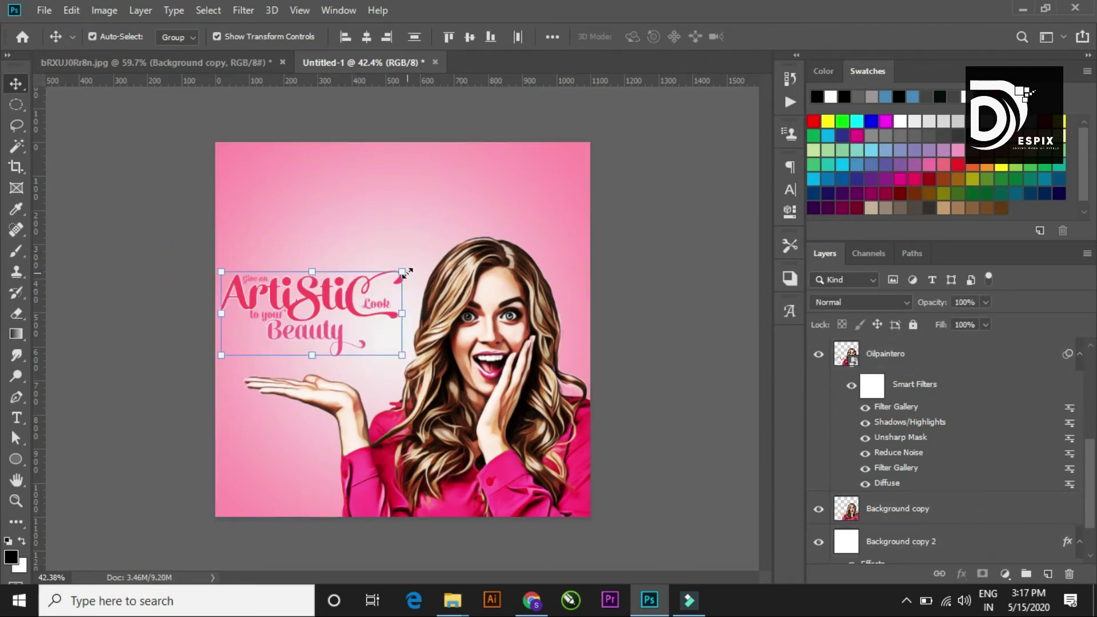
{"action": "key", "text": "ctrl"}
{"action": "key", "text": "ctrl+g"}
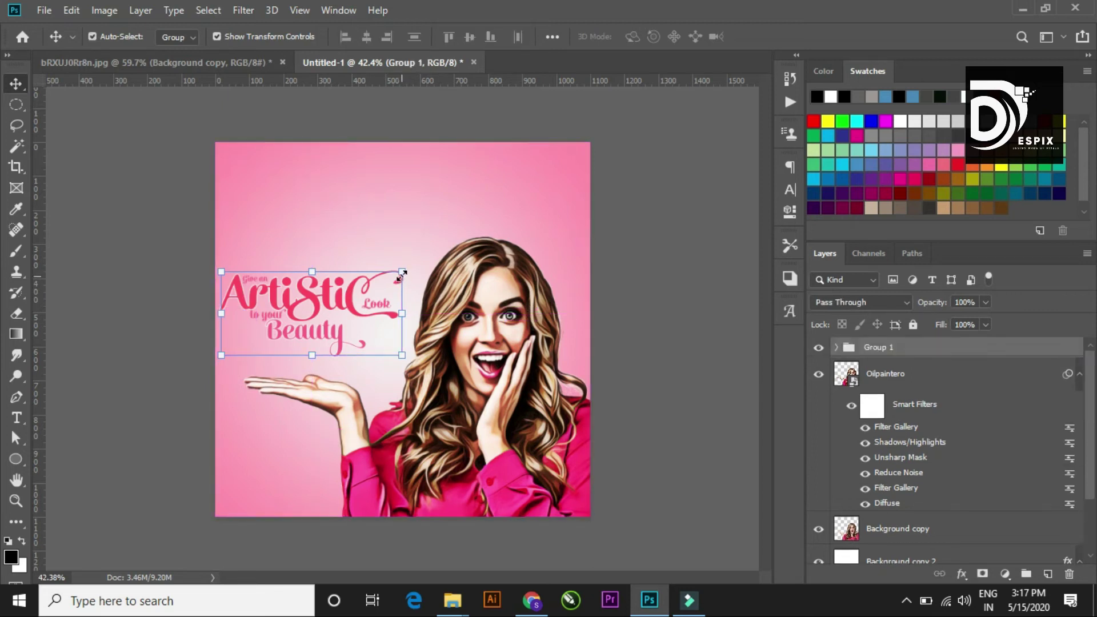
{"action": "left_click_drag", "start_coordinate": [401, 273], "coordinate": [407, 269]}
{"action": "left_click_drag", "start_coordinate": [327, 296], "coordinate": [337, 313]}
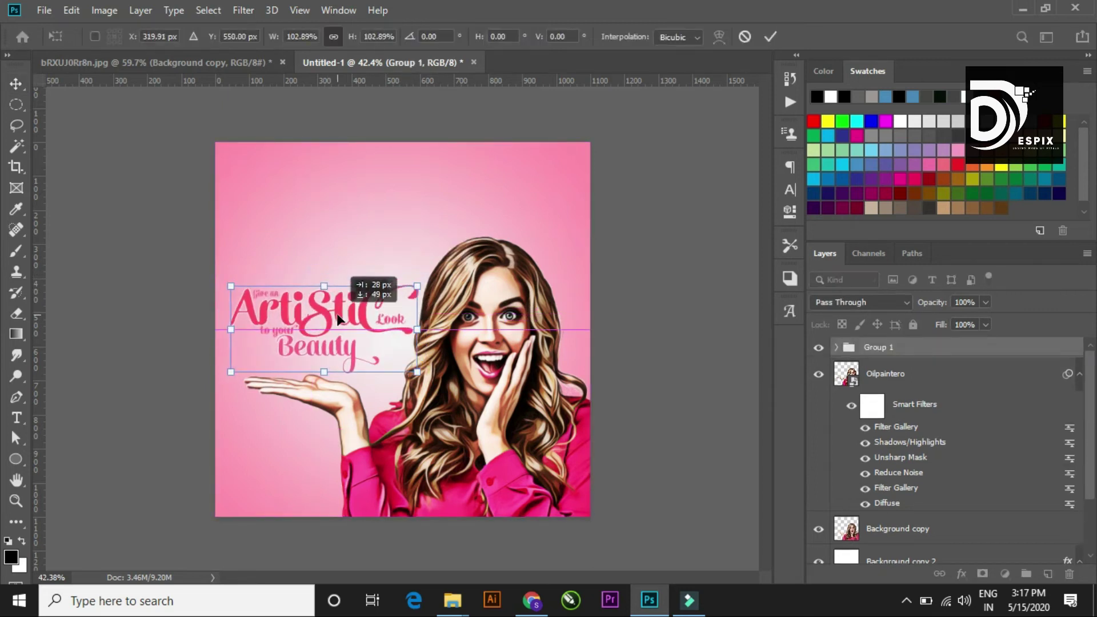
{"action": "left_click_drag", "start_coordinate": [416, 286], "coordinate": [402, 293]}
{"action": "left_click_drag", "start_coordinate": [340, 307], "coordinate": [344, 297]}
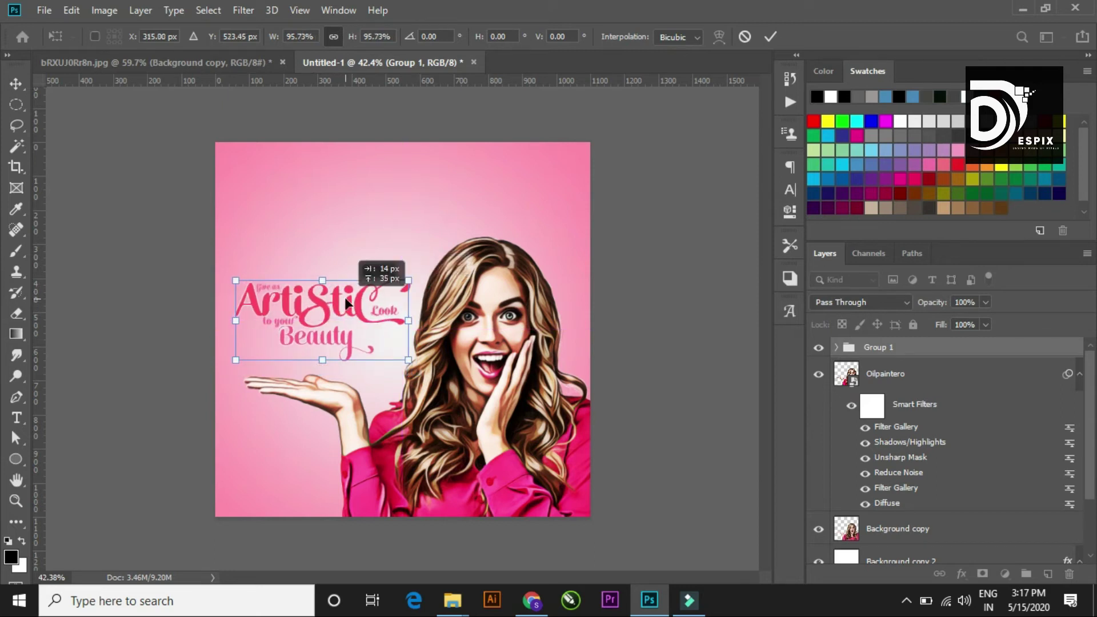
Enlarge the Oilpaintero and Background copy woman layers to about 111.33% and shift them right.
{"action": "left_click", "coordinate": [769, 40]}
{"action": "left_click", "coordinate": [914, 374]}
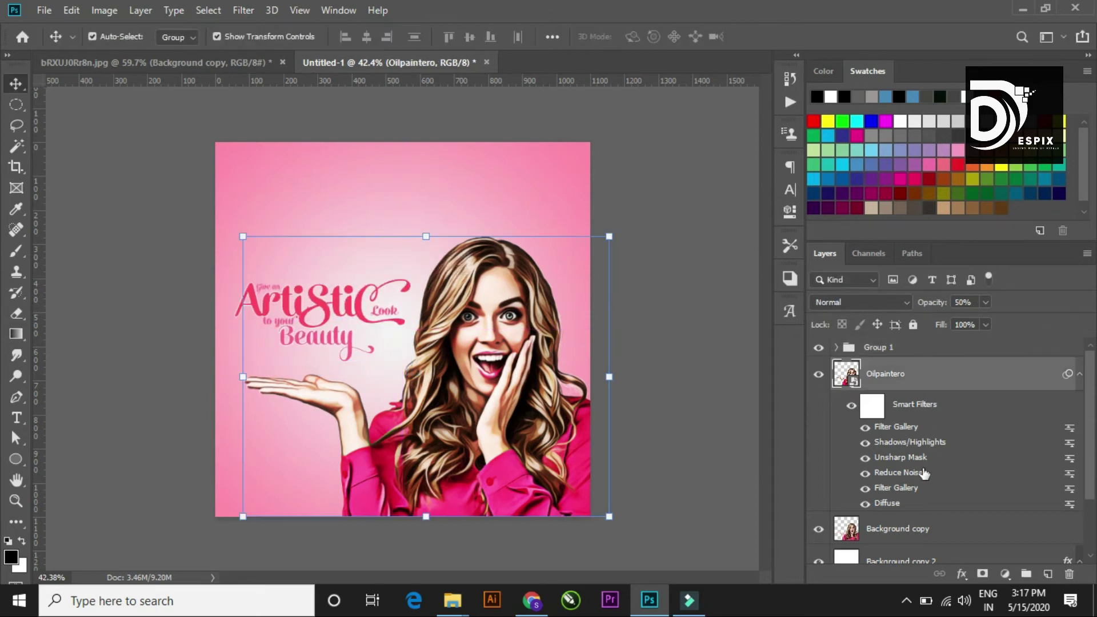
{"action": "left_click", "coordinate": [913, 528], "text": "ctrl"}
{"action": "left_click", "coordinate": [618, 237]}
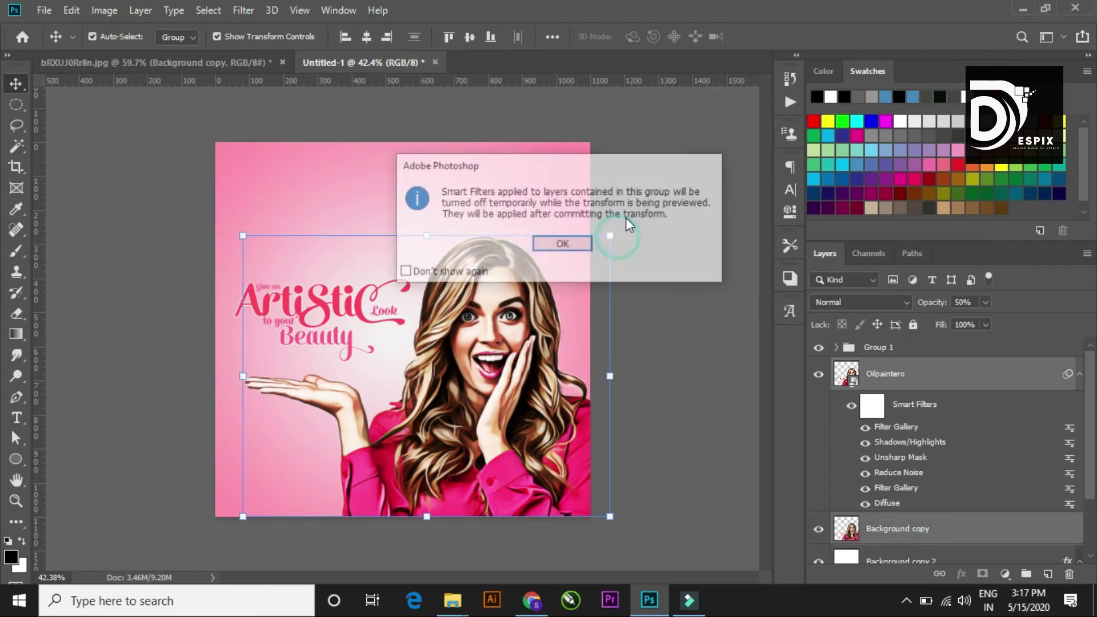
{"action": "left_click", "coordinate": [577, 241]}
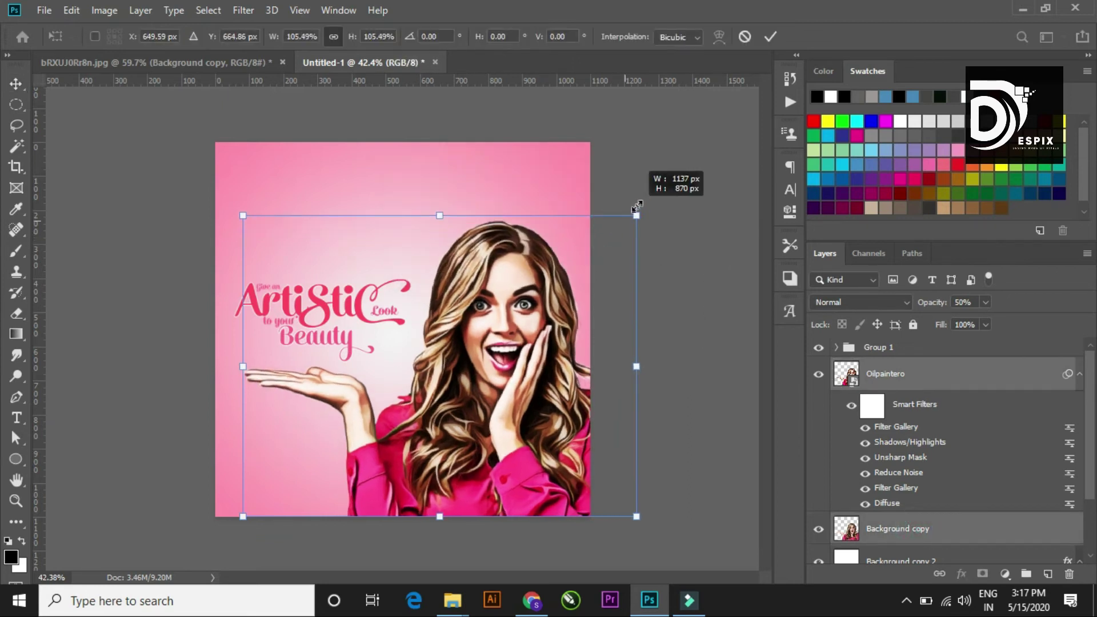
{"action": "left_click_drag", "start_coordinate": [611, 232], "coordinate": [651, 203]}
{"action": "left_click_drag", "start_coordinate": [571, 342], "coordinate": [562, 349]}
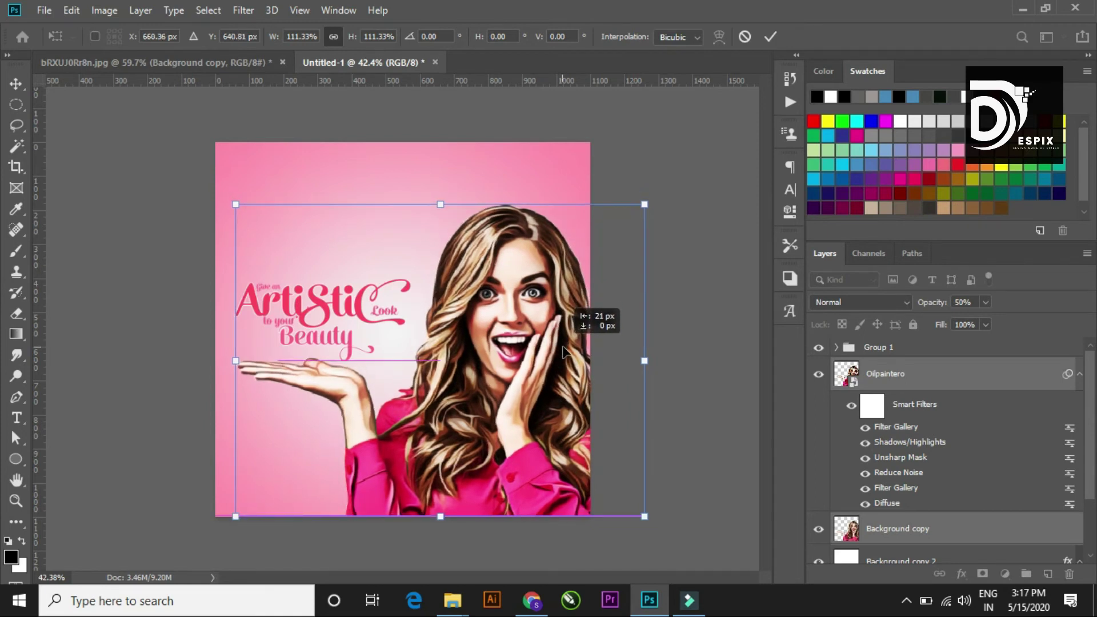
{"action": "left_click_drag", "start_coordinate": [566, 350], "coordinate": [568, 352]}
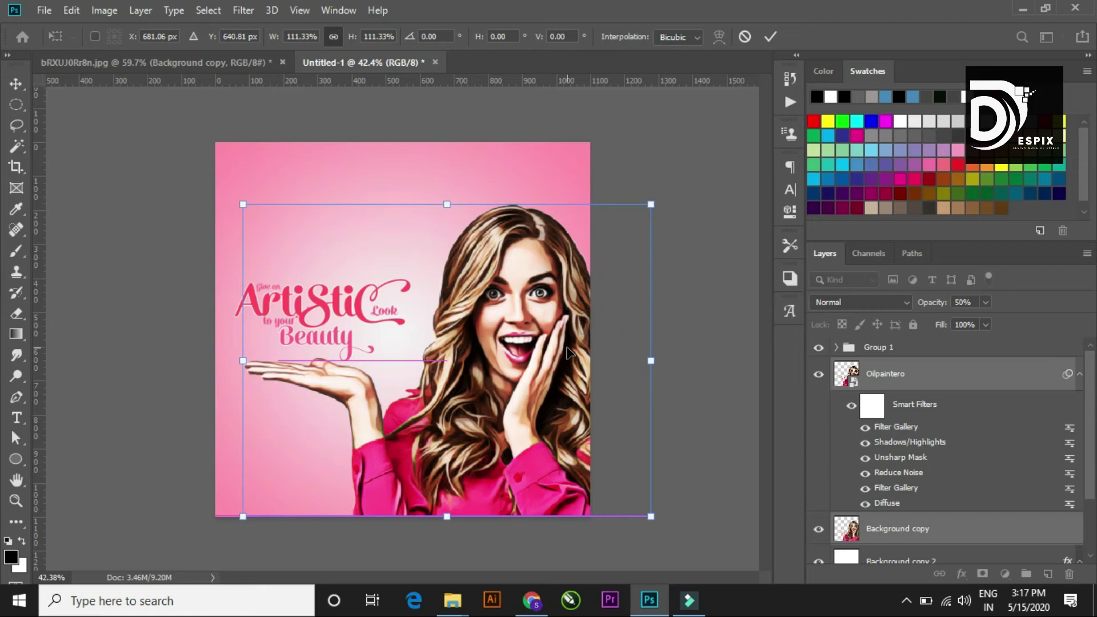
{"action": "left_click", "coordinate": [771, 38]}
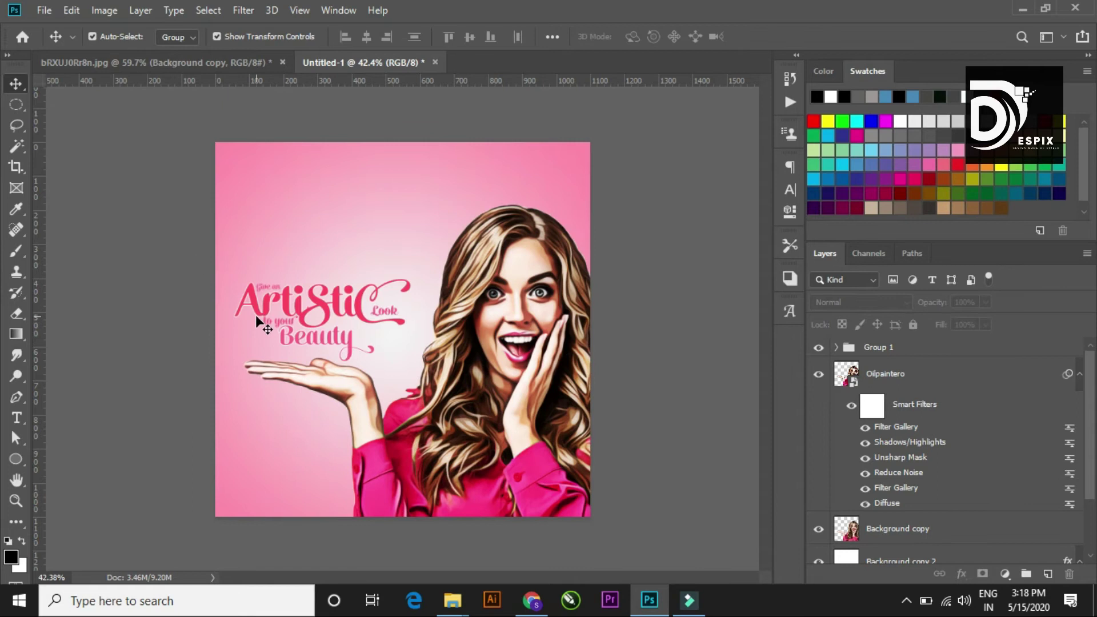
Scale the Group 1 headline to about 114.19%, raise it slightly, and commit.
{"action": "left_click", "coordinate": [882, 345]}
{"action": "key", "text": "ctrl+t"}
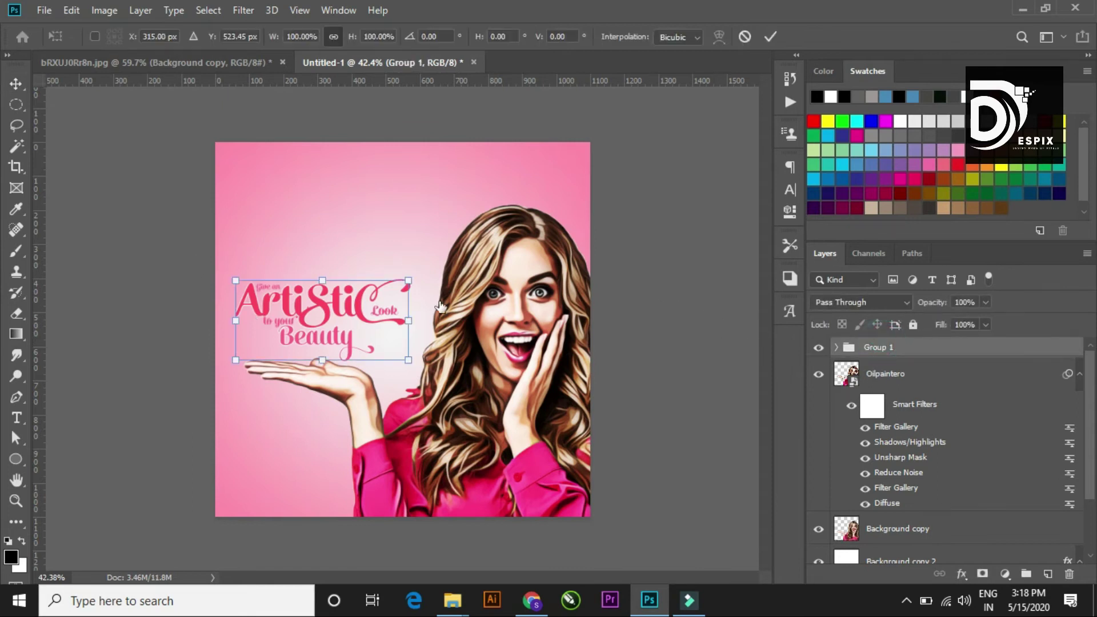
{"action": "left_click_drag", "start_coordinate": [406, 279], "coordinate": [432, 269]}
{"action": "left_click_drag", "start_coordinate": [367, 314], "coordinate": [366, 307]}
{"action": "left_click_drag", "start_coordinate": [366, 301], "coordinate": [365, 298]}
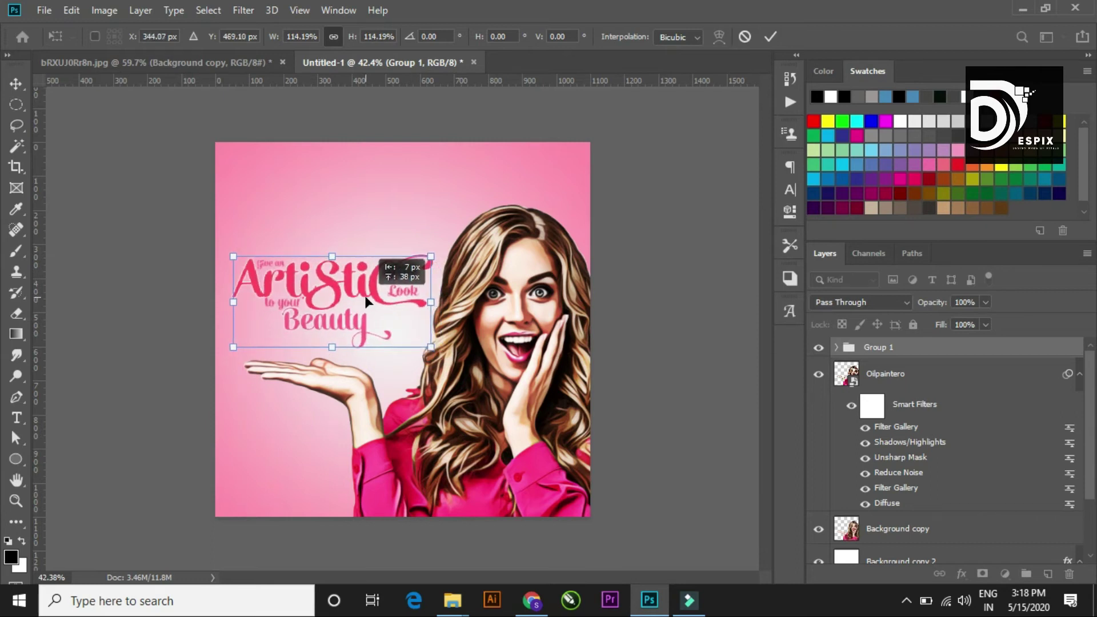
{"action": "left_click", "coordinate": [721, 201]}
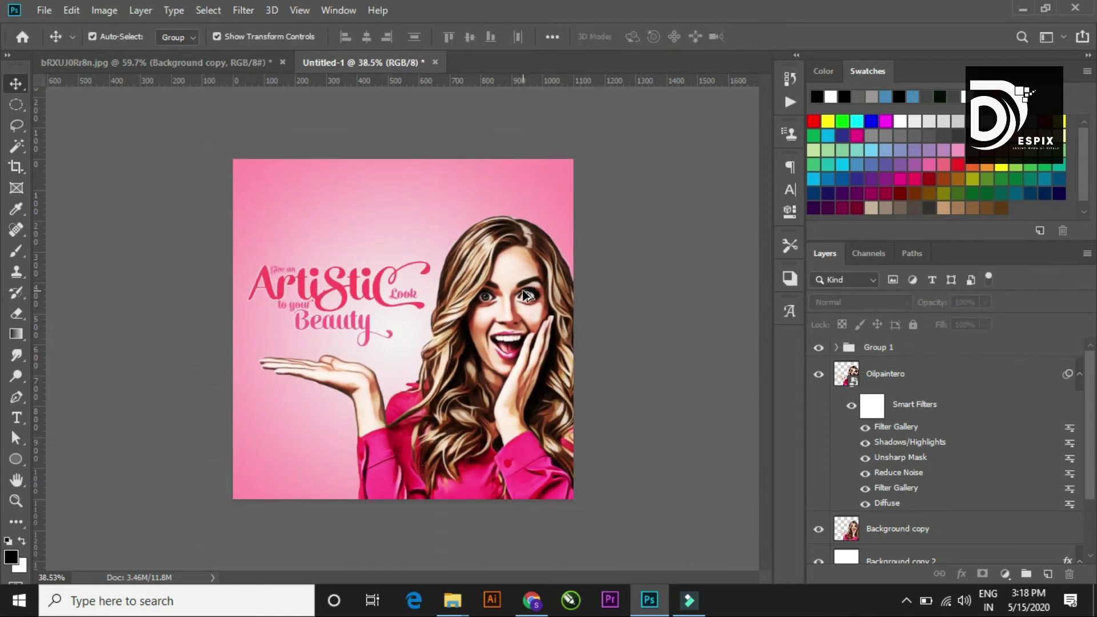
Group the Background copy and Oilpaintero layers as Group 2 and duplicate it.
{"action": "scroll", "coordinate": [526, 294], "scroll_direction": "down", "scroll_amount": 1}
{"action": "left_click", "coordinate": [889, 523]}
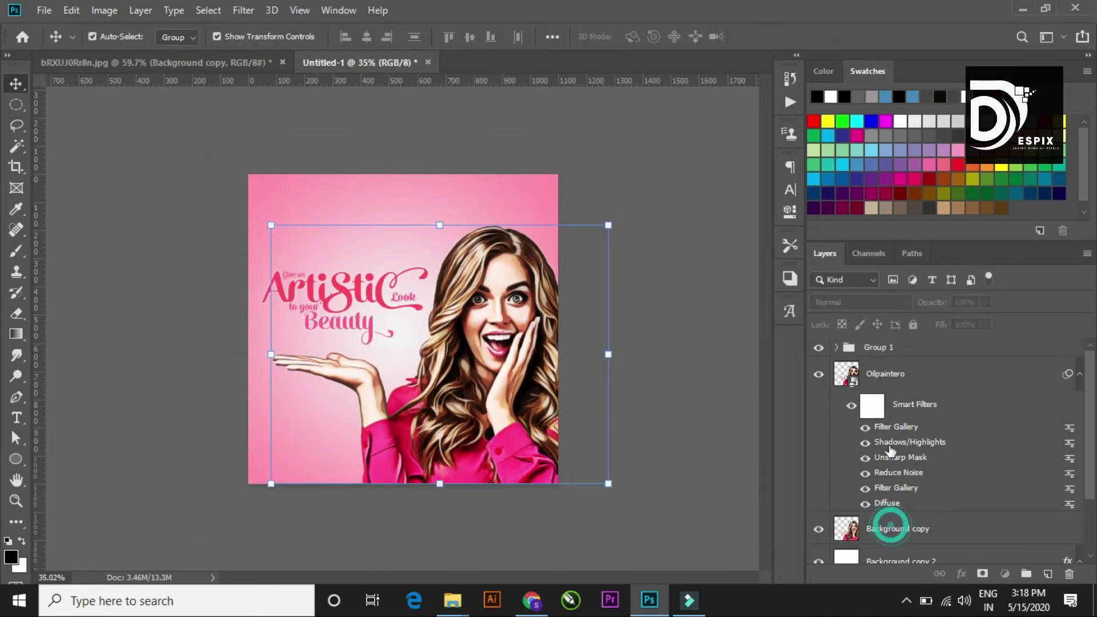
{"action": "left_click", "coordinate": [882, 375], "text": "shift"}
{"action": "key", "text": "ctrl+g"}
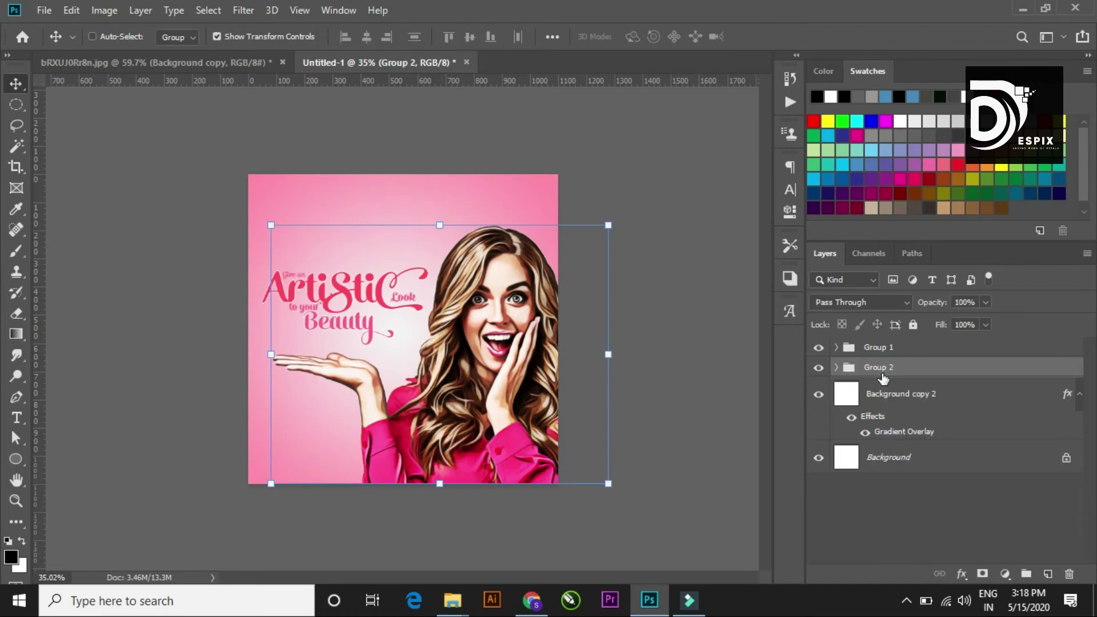
{"action": "key", "text": "ctrl+j"}
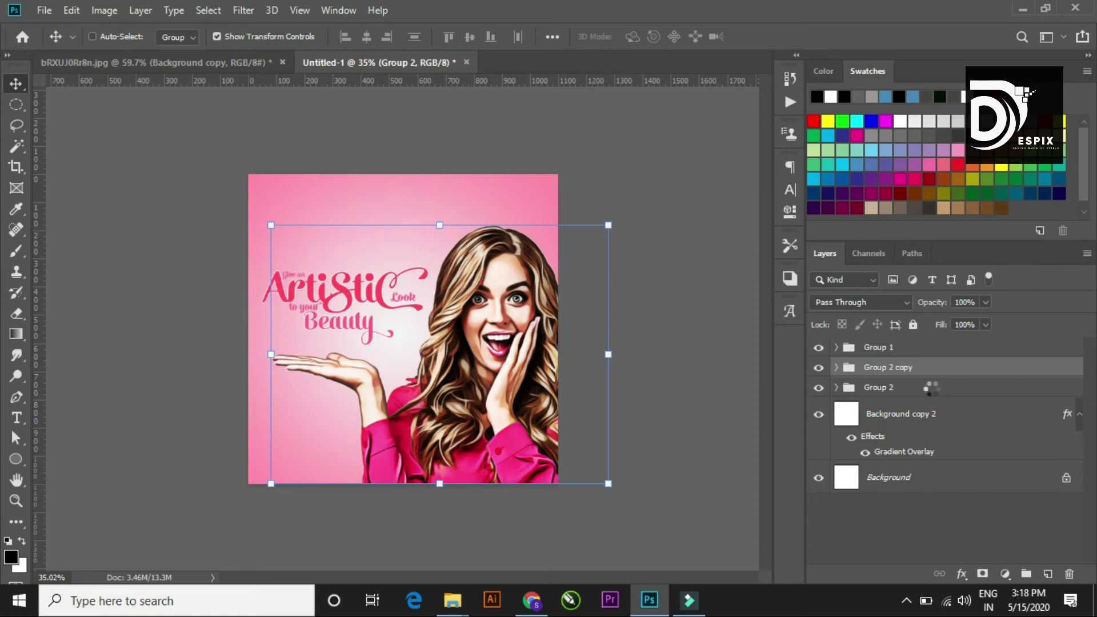
Enlarge the original Group 2 to about 213% and reposition it behind the poster.
{"action": "key", "text": "ctrl+t"}
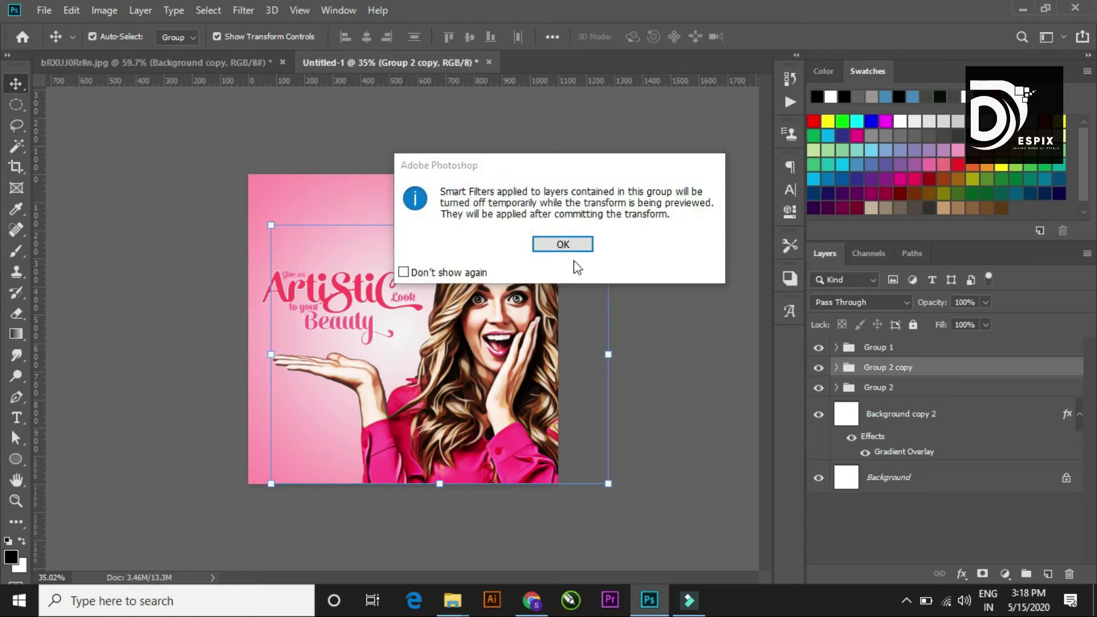
{"action": "left_click", "coordinate": [564, 245]}
{"action": "left_click", "coordinate": [743, 38]}
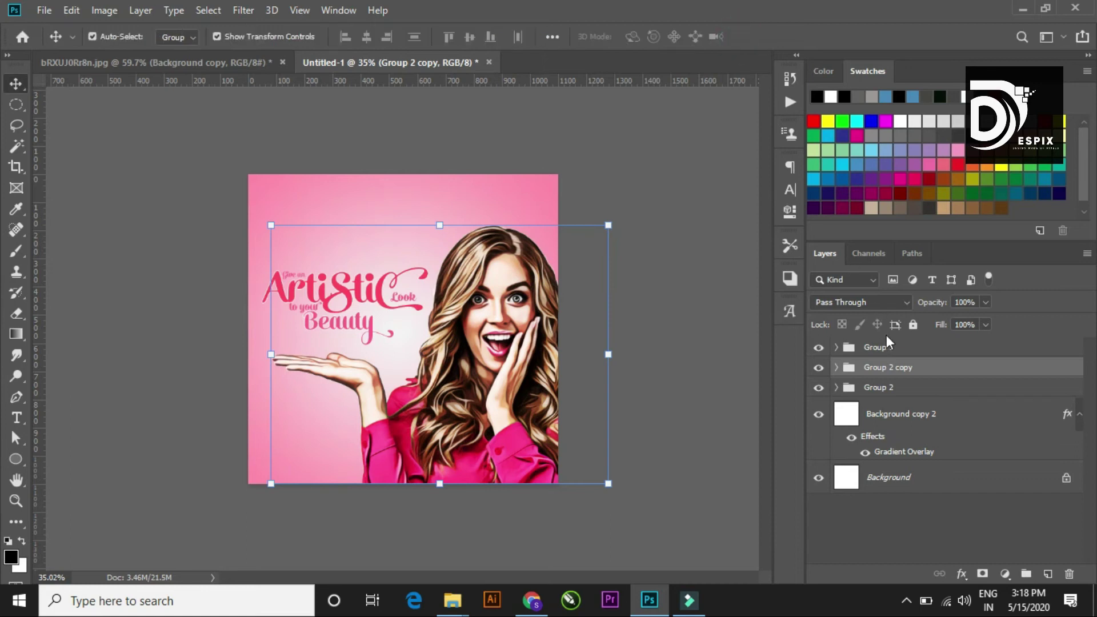
{"action": "left_click", "coordinate": [908, 388]}
{"action": "key", "text": "ctrl+t"}
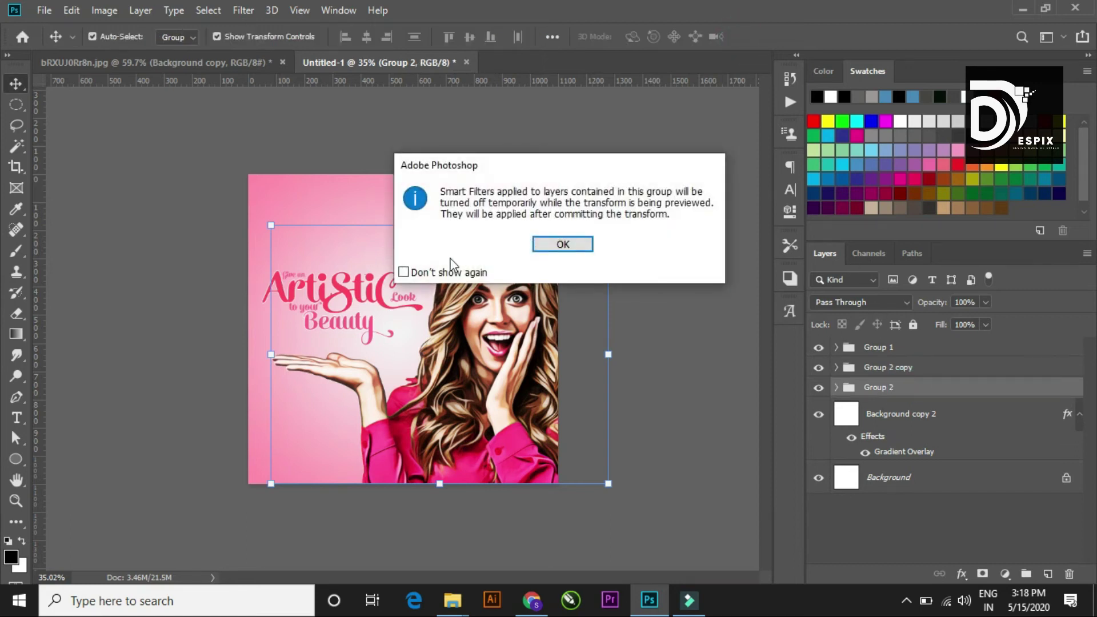
{"action": "left_click", "coordinate": [540, 246]}
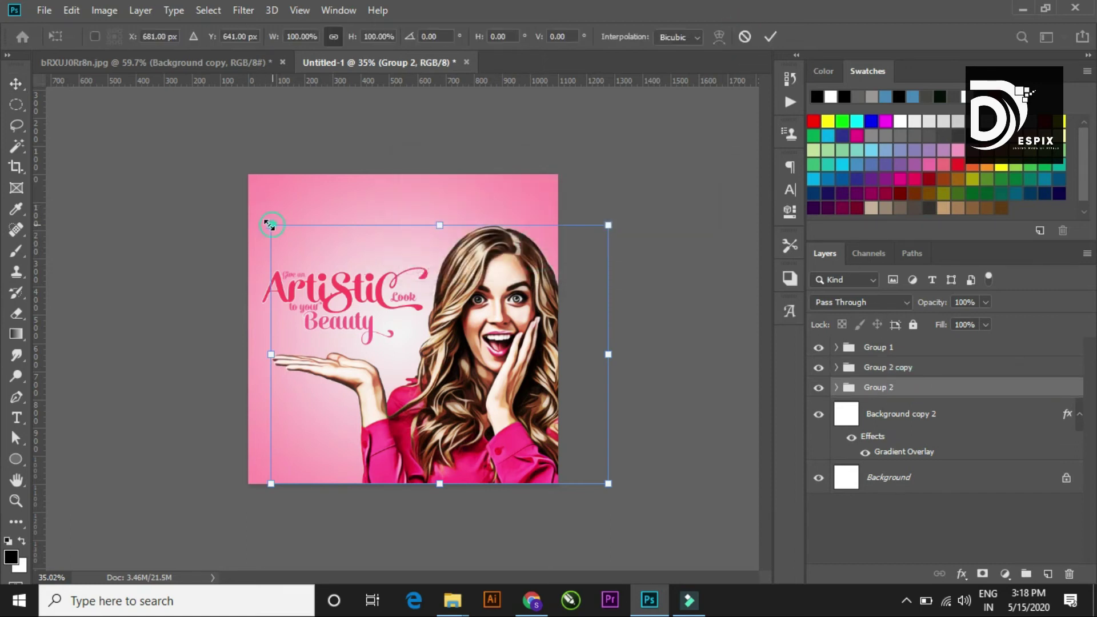
{"action": "left_click_drag", "start_coordinate": [268, 224], "coordinate": [20, 33]}
{"action": "left_click_drag", "start_coordinate": [375, 301], "coordinate": [360, 376]}
{"action": "scroll", "coordinate": [403, 337], "scroll_direction": "down", "scroll_amount": 2}
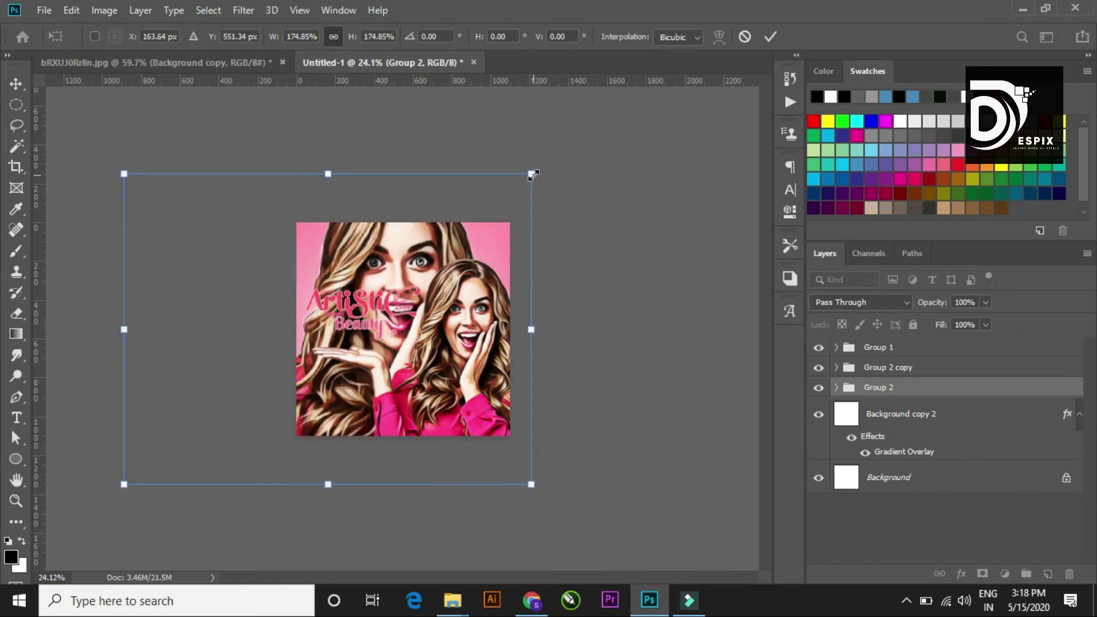
{"action": "left_click_drag", "start_coordinate": [532, 175], "coordinate": [577, 140]}
{"action": "left_click_drag", "start_coordinate": [501, 274], "coordinate": [484, 304]}
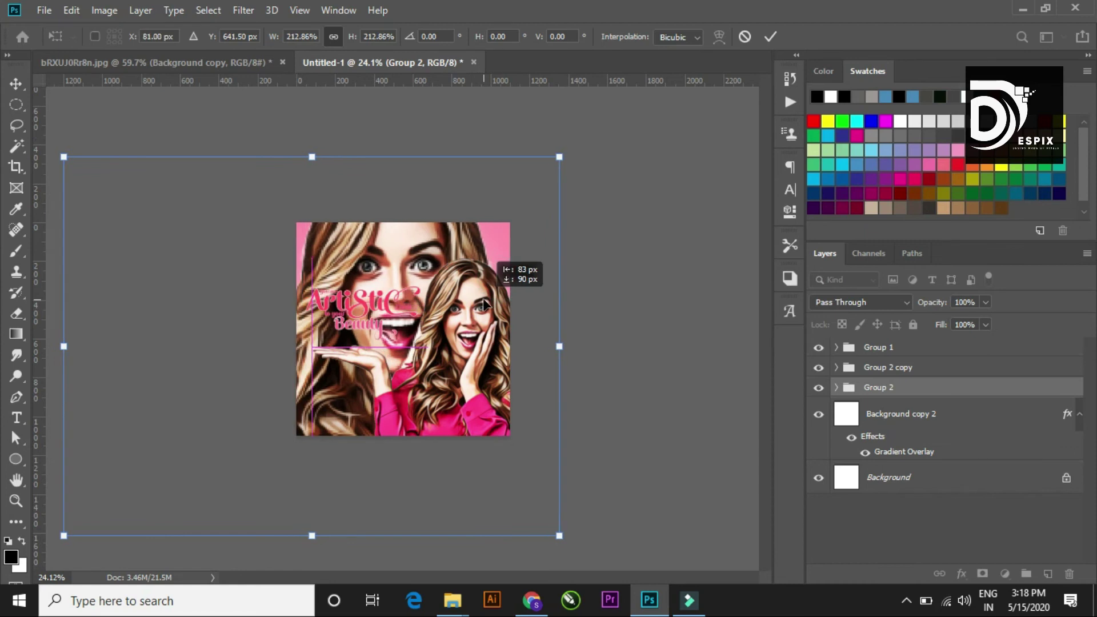
{"action": "left_click", "coordinate": [770, 36]}
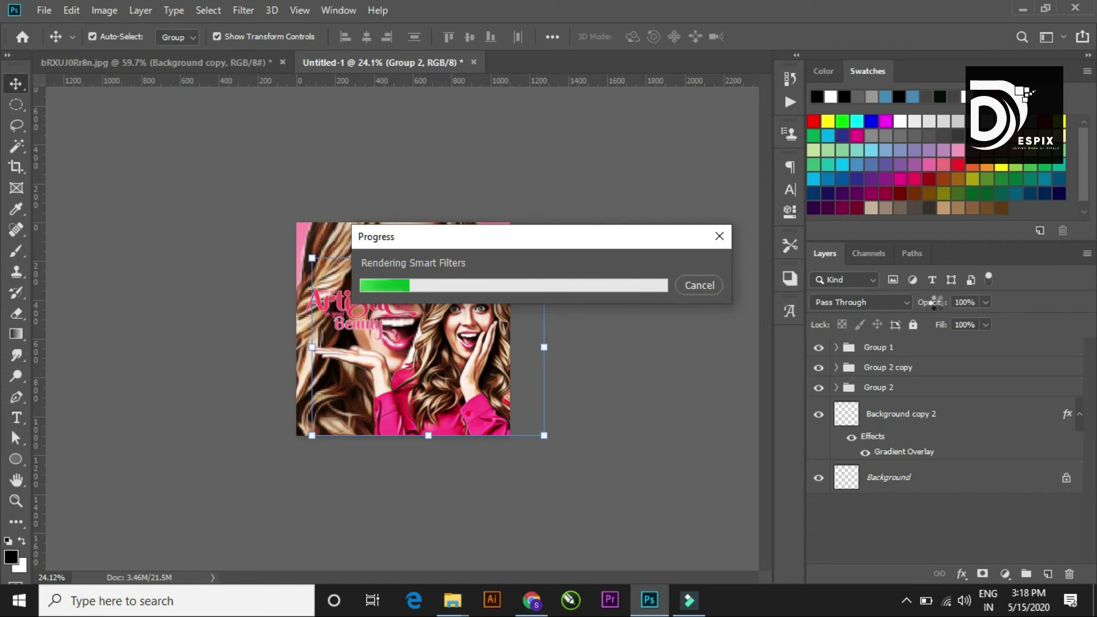
Set Group 2 to Overlay blending at 12% opacity.
{"action": "left_click_drag", "start_coordinate": [936, 302], "coordinate": [872, 308]}
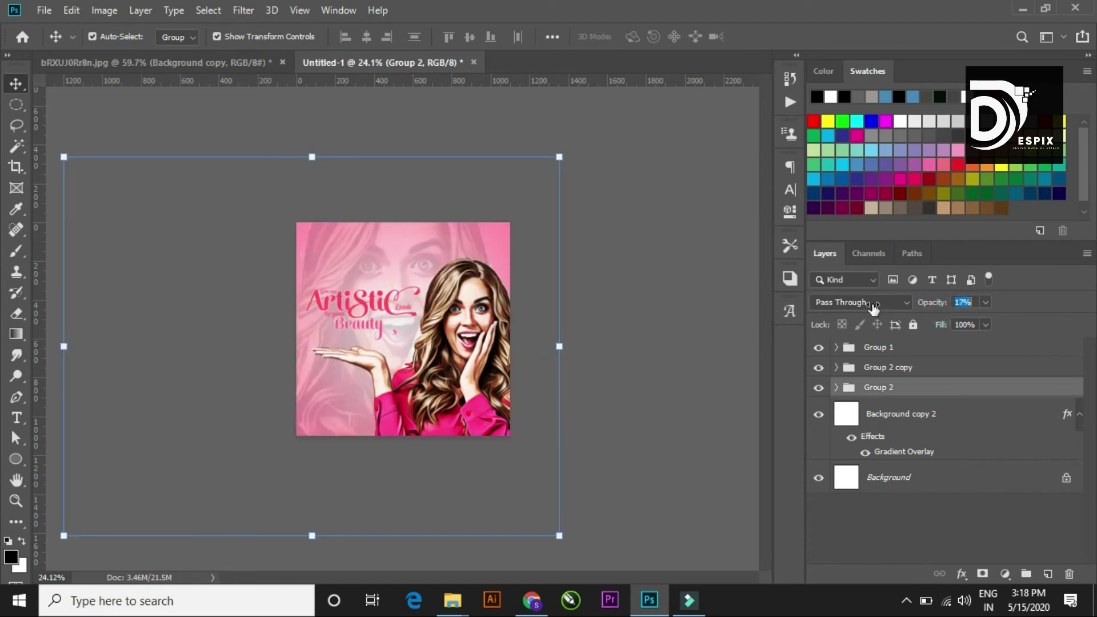
{"action": "type", "text": "20"}
{"action": "left_click", "coordinate": [876, 307]}
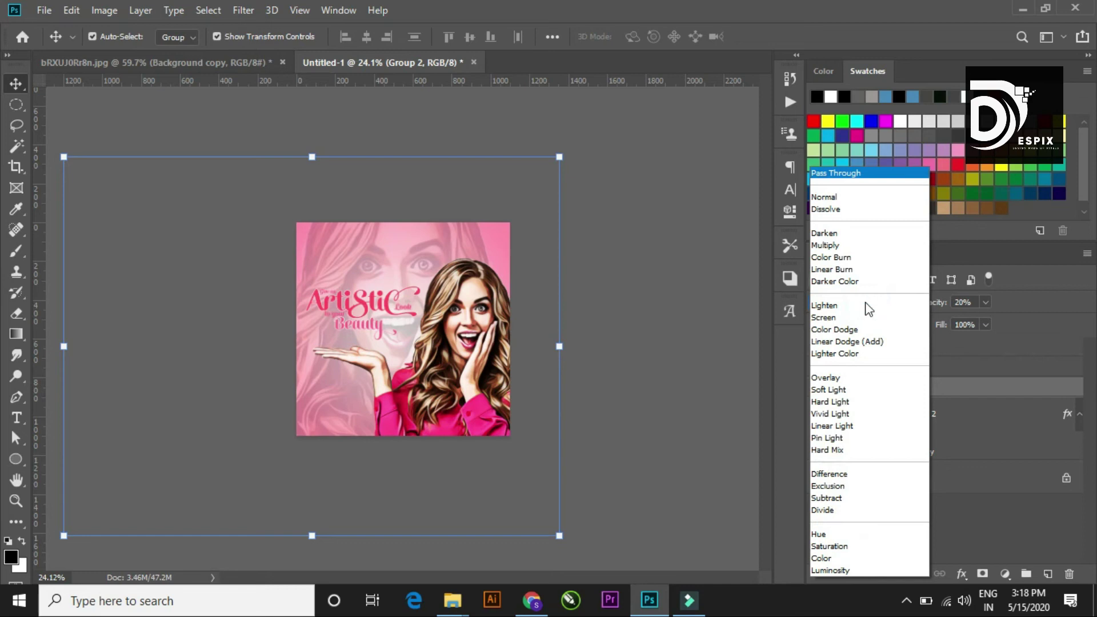
{"action": "left_click", "coordinate": [860, 379]}
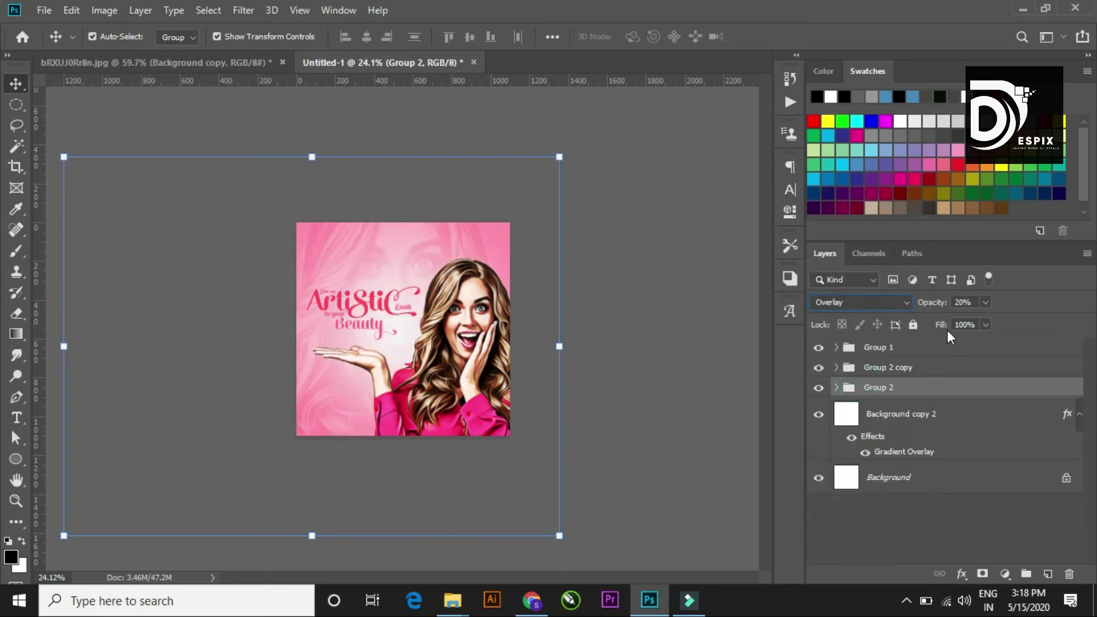
{"action": "left_click_drag", "start_coordinate": [939, 308], "coordinate": [924, 310]}
{"action": "key", "text": "Return"}
{"action": "left_click", "coordinate": [252, 122]}
Move the headline text group down about 38 px.
{"action": "key", "text": "ctrl+plus"}
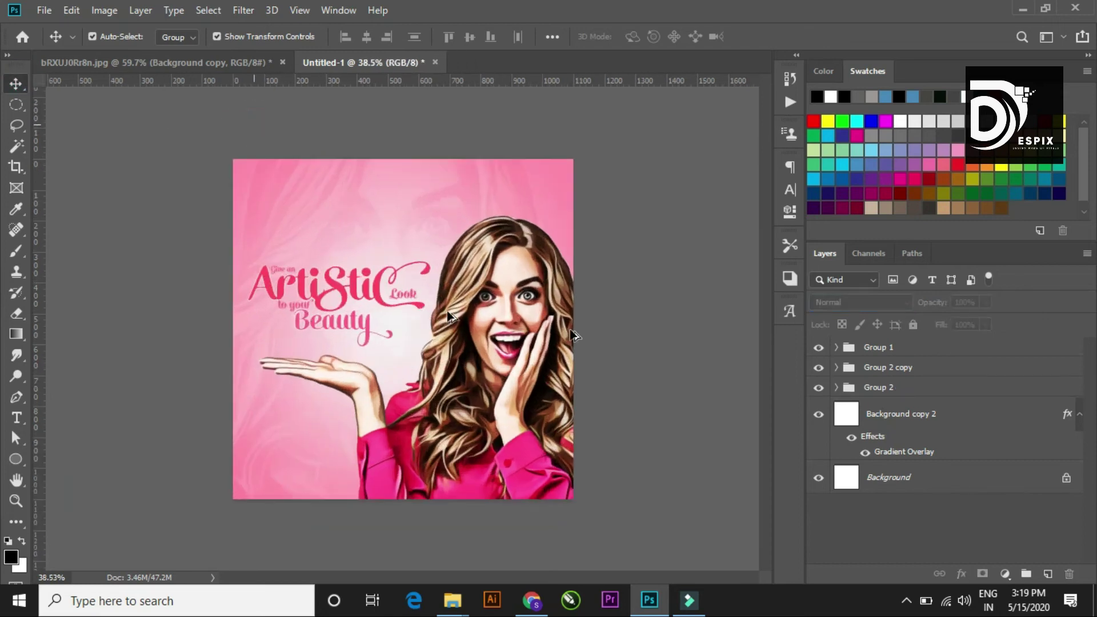
{"action": "left_click", "coordinate": [921, 390]}
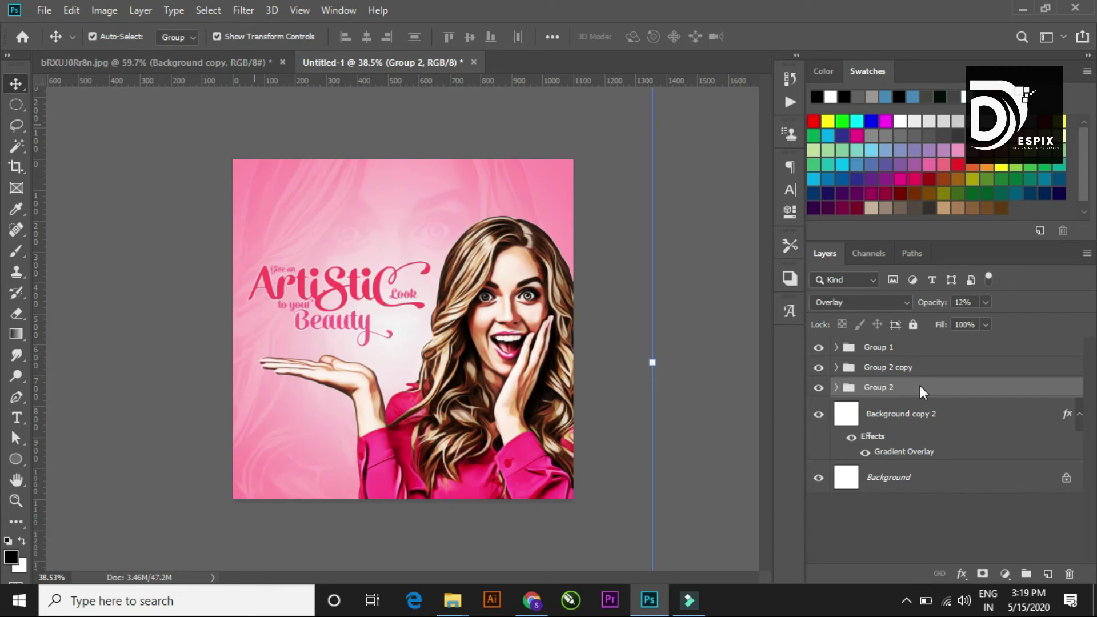
{"action": "left_click_drag", "start_coordinate": [920, 390], "coordinate": [921, 387]}
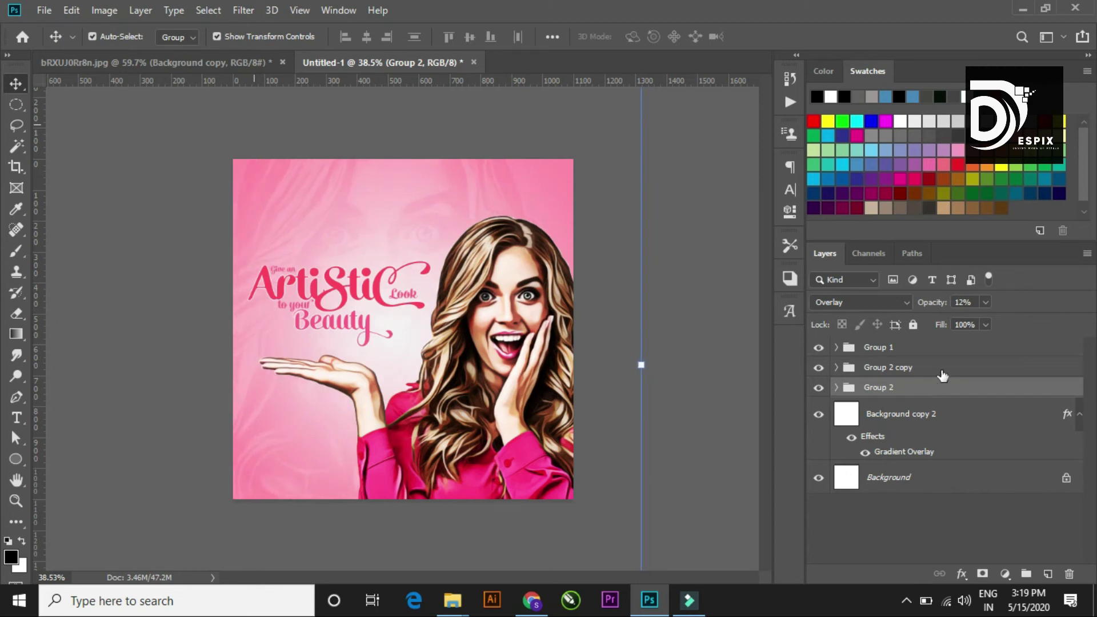
{"action": "left_click", "coordinate": [687, 255]}
{"action": "scroll", "coordinate": [409, 313], "scroll_direction": "down", "scroll_amount": 1}
{"action": "scroll", "coordinate": [409, 313], "scroll_direction": "up", "scroll_amount": 2}
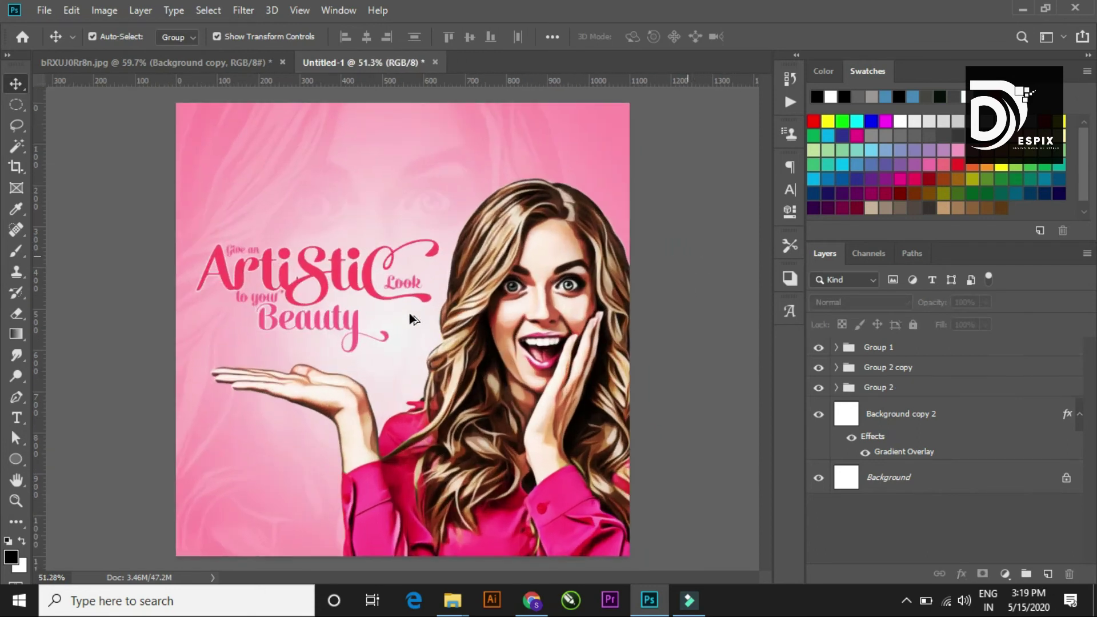
{"action": "mouse_move", "coordinate": [373, 284]}
{"action": "left_mouse_down"}
{"action": "mouse_move", "coordinate": [372, 299]}
{"action": "mouse_move", "coordinate": [374, 289]}
{"action": "left_mouse_up"}
Place color logo2.png in the poster's top-left corner, scaled to about 35%.
{"action": "left_click", "coordinate": [639, 233]}
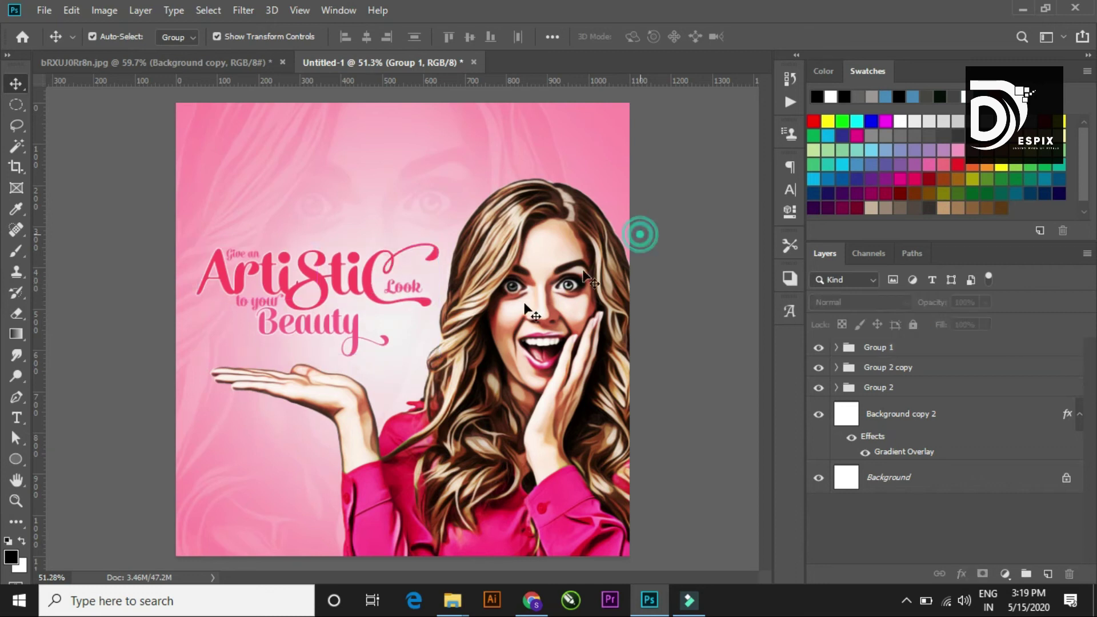
{"action": "key", "text": "ctrl+minus"}
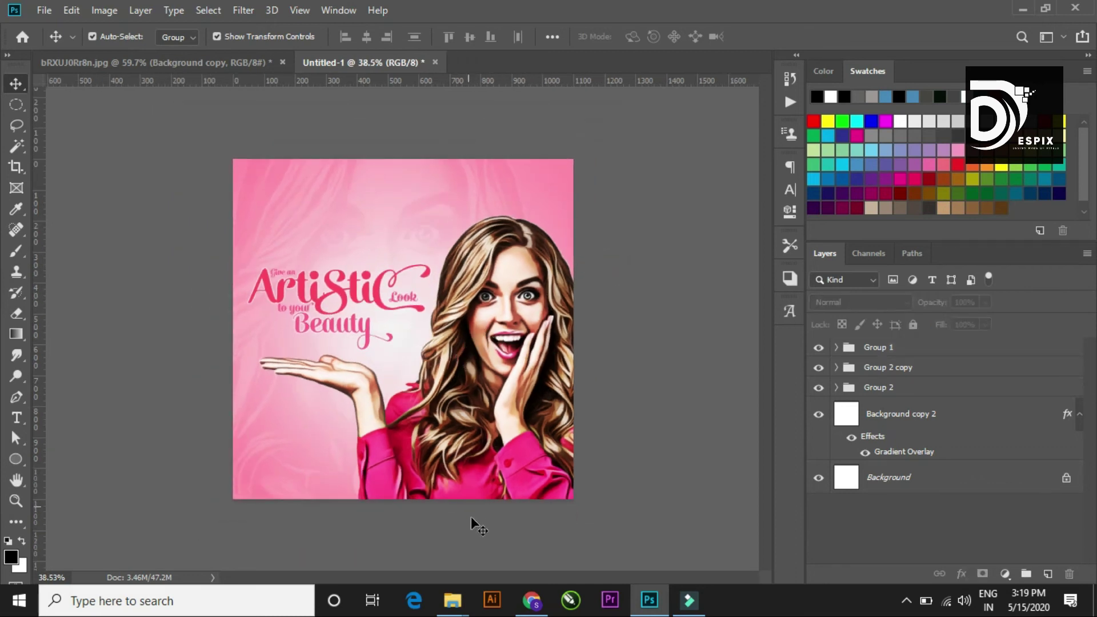
{"action": "left_click", "coordinate": [489, 521]}
{"action": "mouse_move", "coordinate": [268, 183]}
{"action": "left_mouse_down"}
{"action": "mouse_move", "coordinate": [408, 381]}
{"action": "mouse_move", "coordinate": [385, 249]}
{"action": "left_mouse_up"}
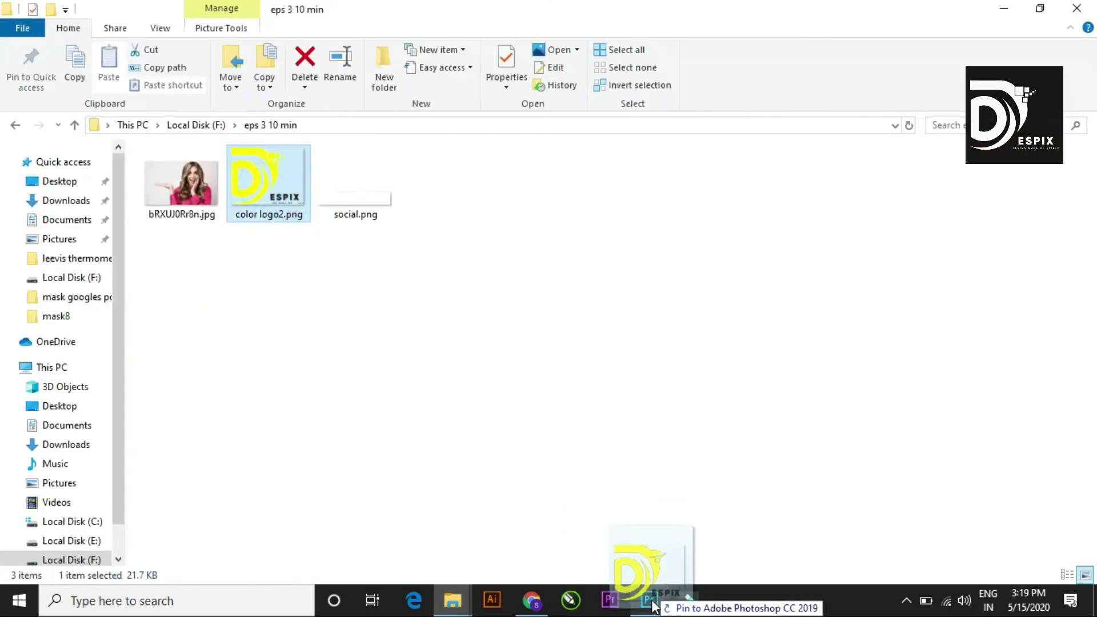
{"action": "left_click_drag", "start_coordinate": [312, 200], "coordinate": [306, 192]}
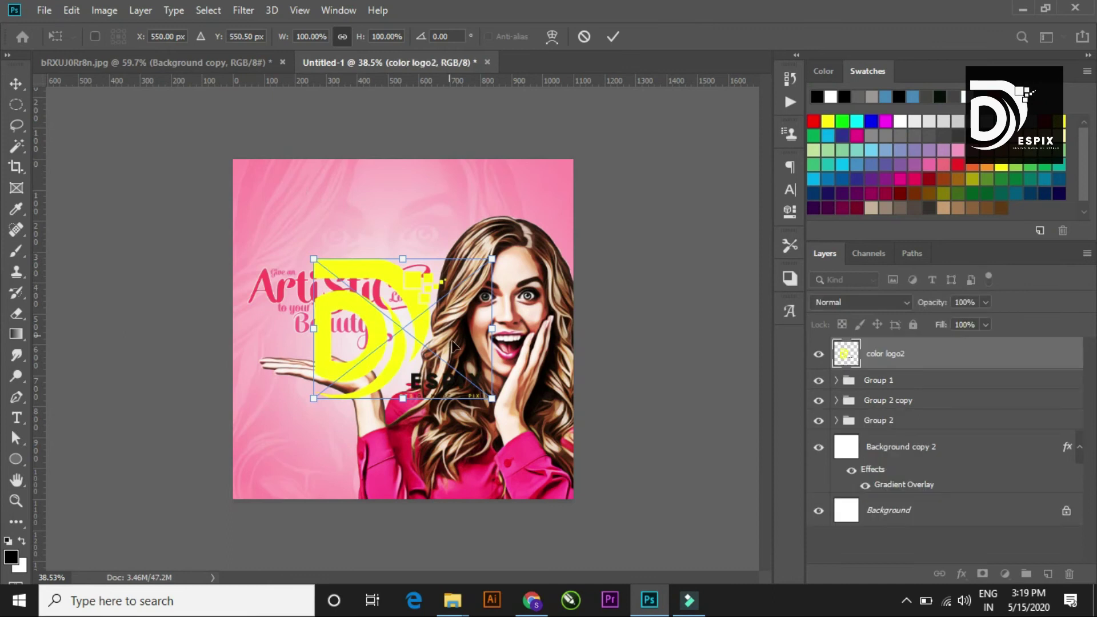
{"action": "left_click_drag", "start_coordinate": [358, 292], "coordinate": [318, 217]}
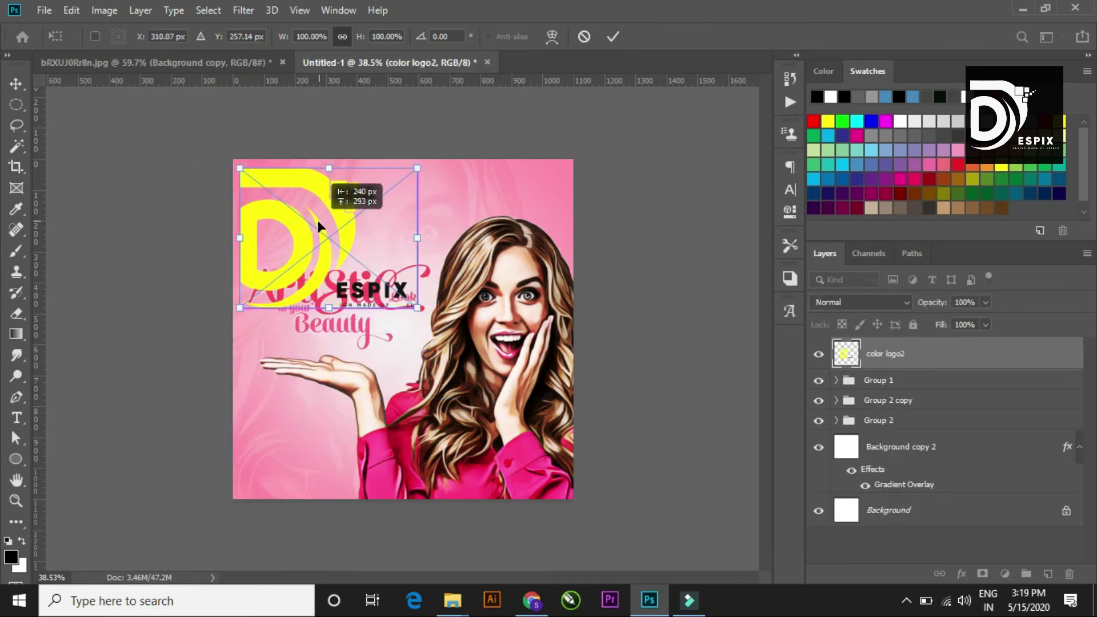
{"action": "mouse_move", "coordinate": [418, 307]}
{"action": "left_mouse_down"}
{"action": "mouse_move", "coordinate": [311, 203]}
{"action": "mouse_move", "coordinate": [270, 184]}
{"action": "left_mouse_up"}
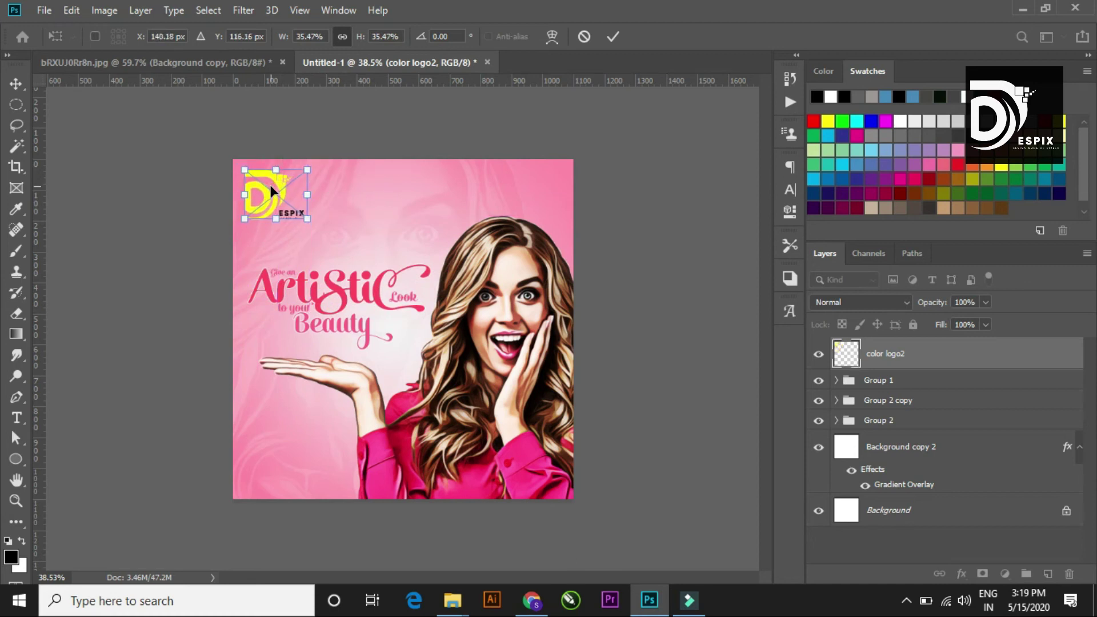
{"action": "left_click", "coordinate": [616, 37]}
Turn the logo white with a Color Overlay layer style.
{"action": "double_click", "coordinate": [938, 365]}
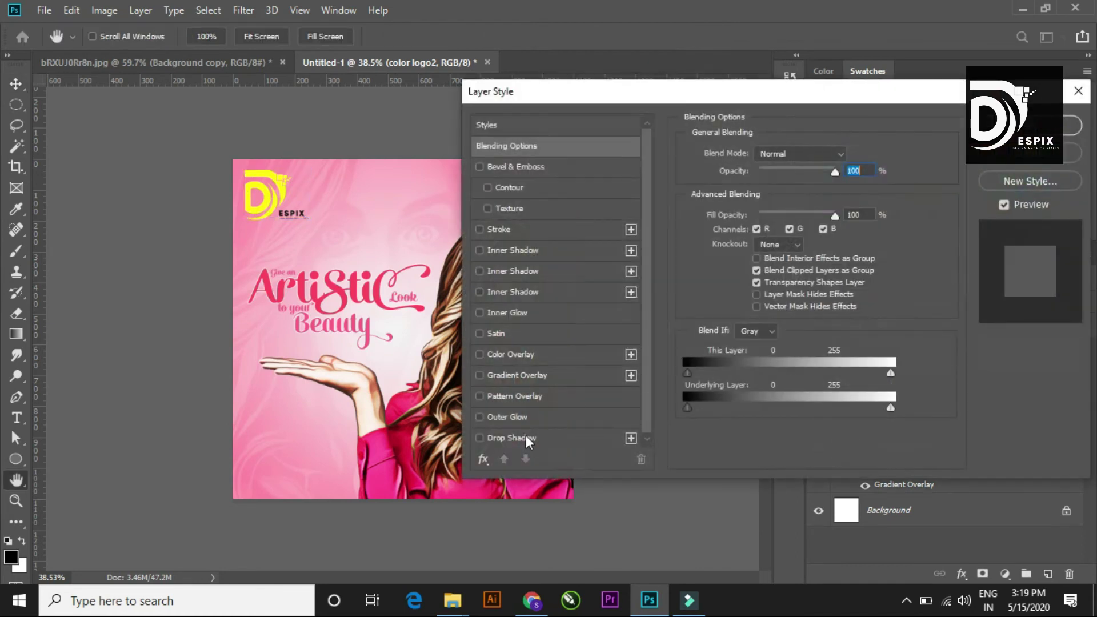
{"action": "left_click", "coordinate": [543, 356]}
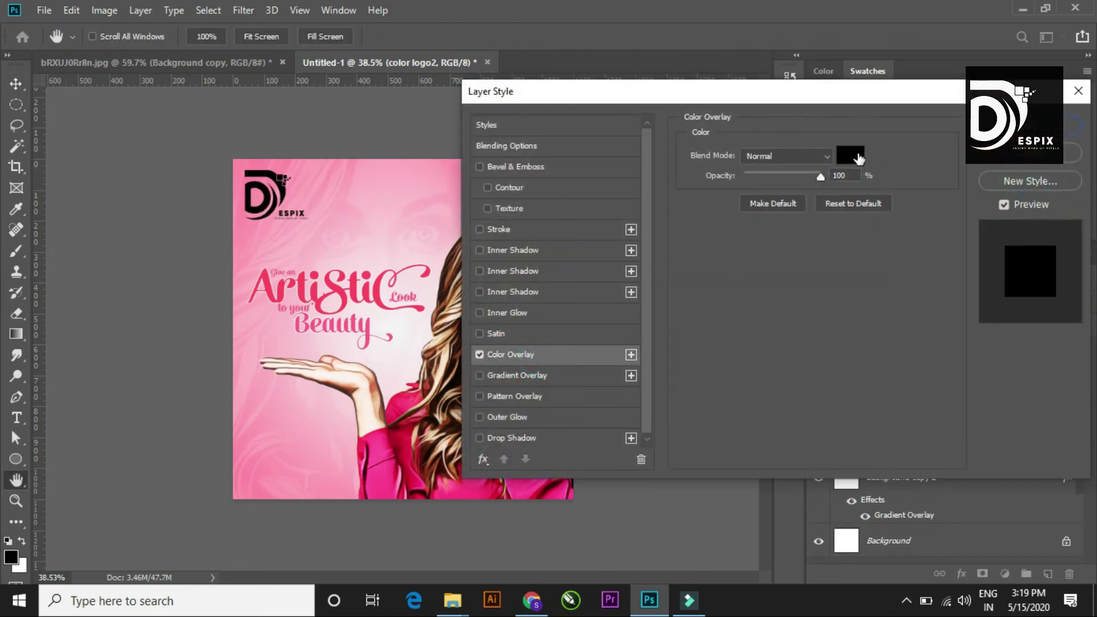
{"action": "left_click", "coordinate": [850, 155]}
{"action": "left_click_drag", "start_coordinate": [827, 337], "coordinate": [672, 307]}
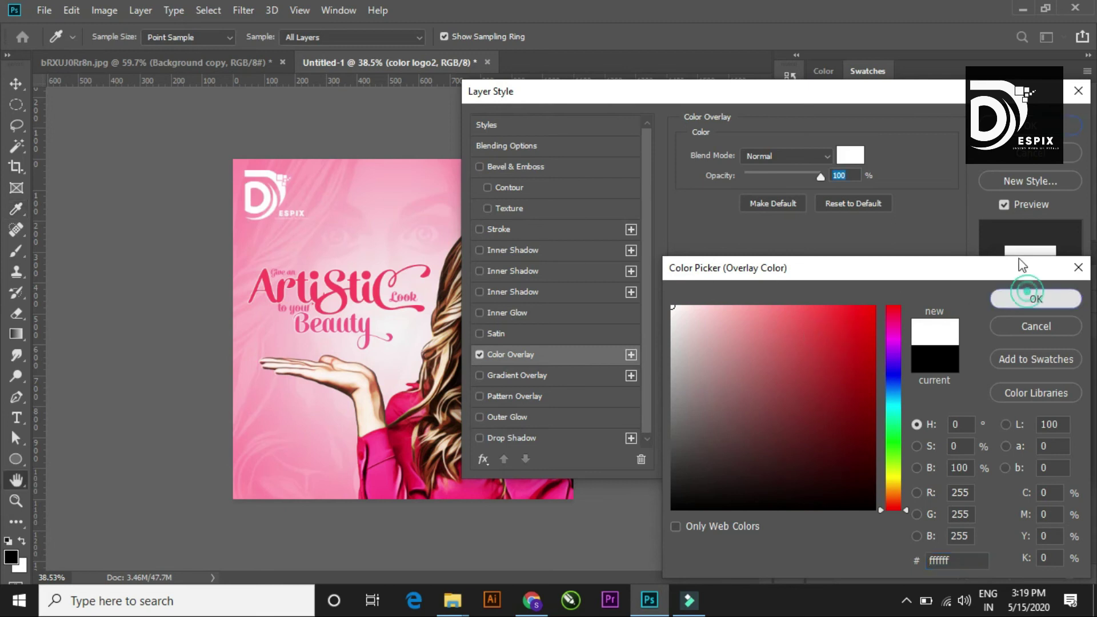
{"action": "left_click", "coordinate": [1028, 124]}
{"action": "mouse_move", "coordinate": [451, 601]}
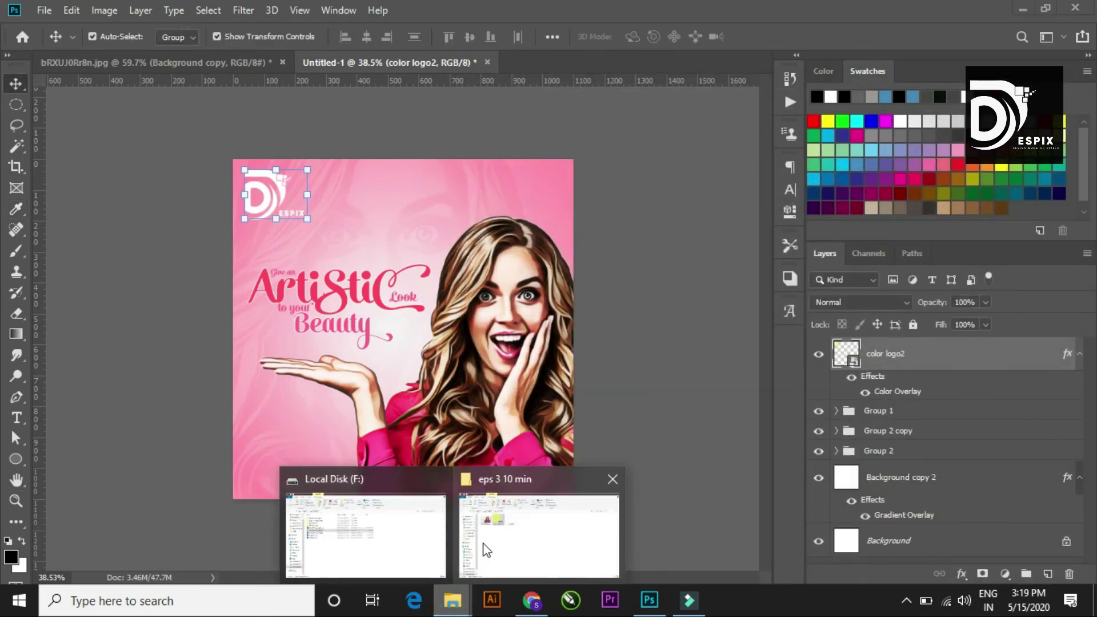
{"action": "left_click", "coordinate": [486, 549]}
Place social.png along the poster's bottom edge, scaled down as a footer.
{"action": "mouse_move", "coordinate": [358, 195]}
{"action": "left_mouse_down"}
{"action": "mouse_move", "coordinate": [656, 592]}
{"action": "mouse_move", "coordinate": [491, 313]}
{"action": "mouse_move", "coordinate": [451, 320]}
{"action": "mouse_move", "coordinate": [321, 474]}
{"action": "mouse_move", "coordinate": [331, 473]}
{"action": "left_mouse_up"}
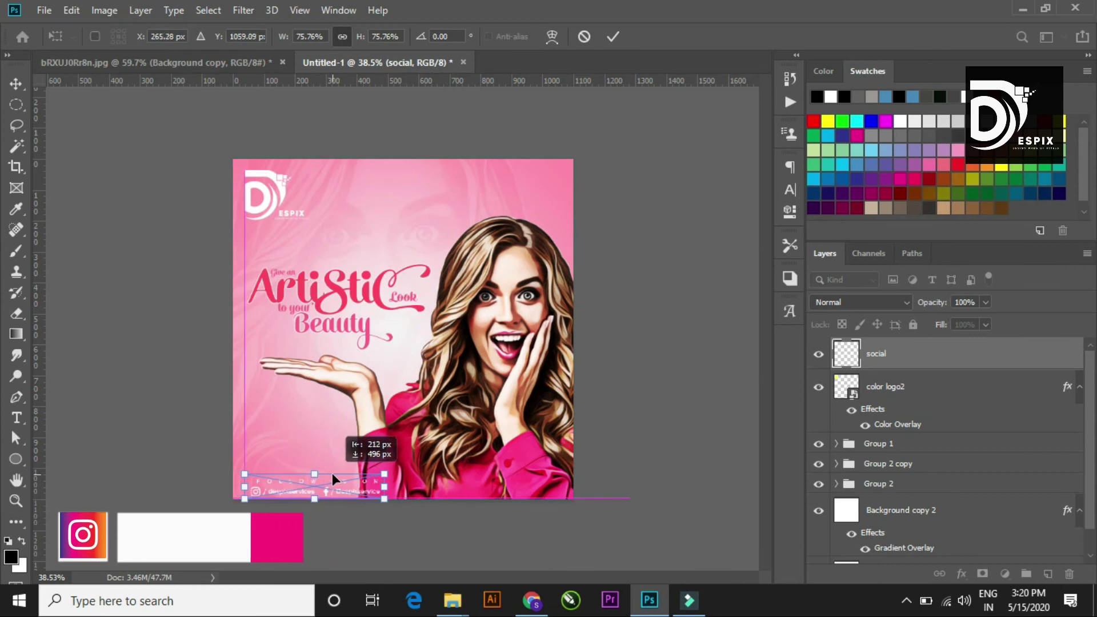
{"action": "mouse_move", "coordinate": [384, 474]}
{"action": "left_mouse_down"}
{"action": "mouse_move", "coordinate": [347, 474]}
{"action": "mouse_move", "coordinate": [424, 230]}
{"action": "left_mouse_up"}
{"action": "left_click", "coordinate": [608, 38]}
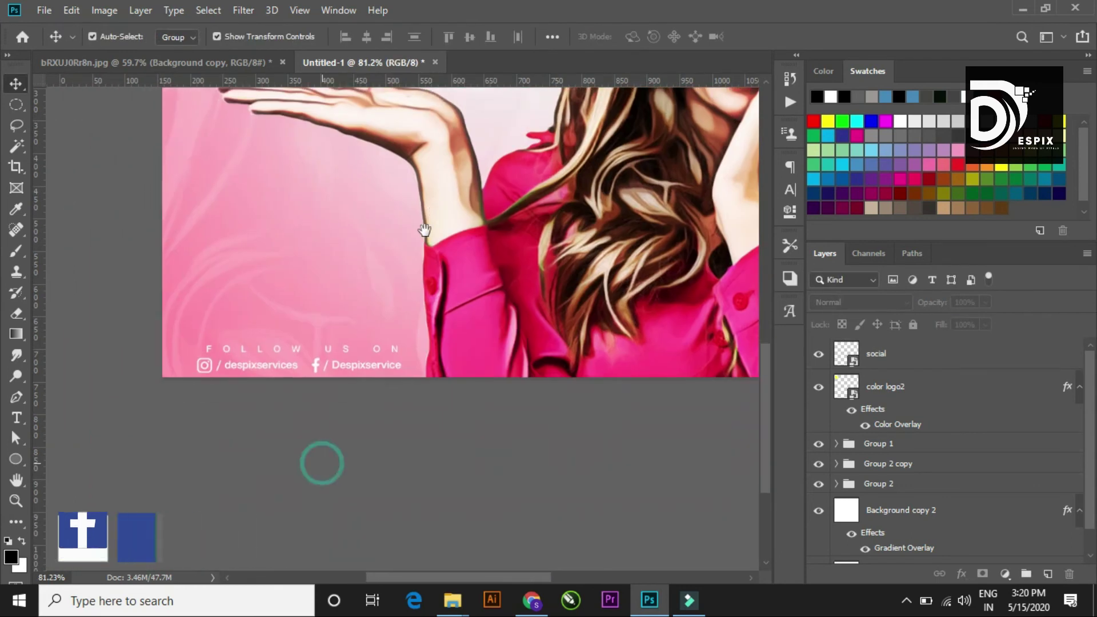
Make the social footer black with a Color Overlay layer style.
{"action": "left_click", "coordinate": [339, 362]}
{"action": "left_click", "coordinate": [314, 365]}
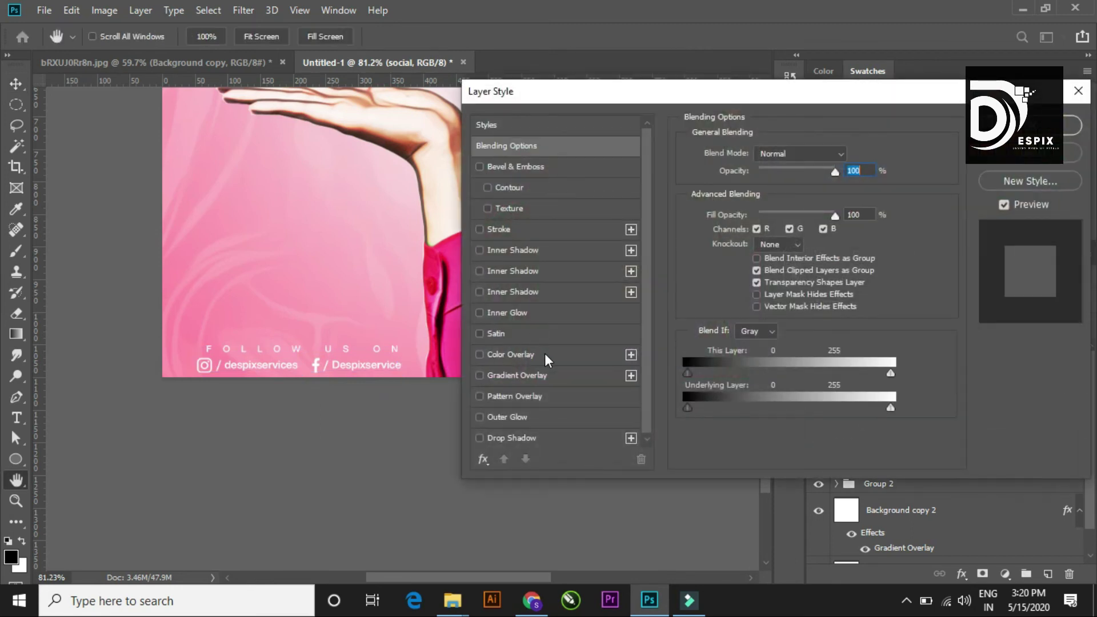
{"action": "left_click", "coordinate": [540, 355]}
{"action": "left_click", "coordinate": [850, 156]}
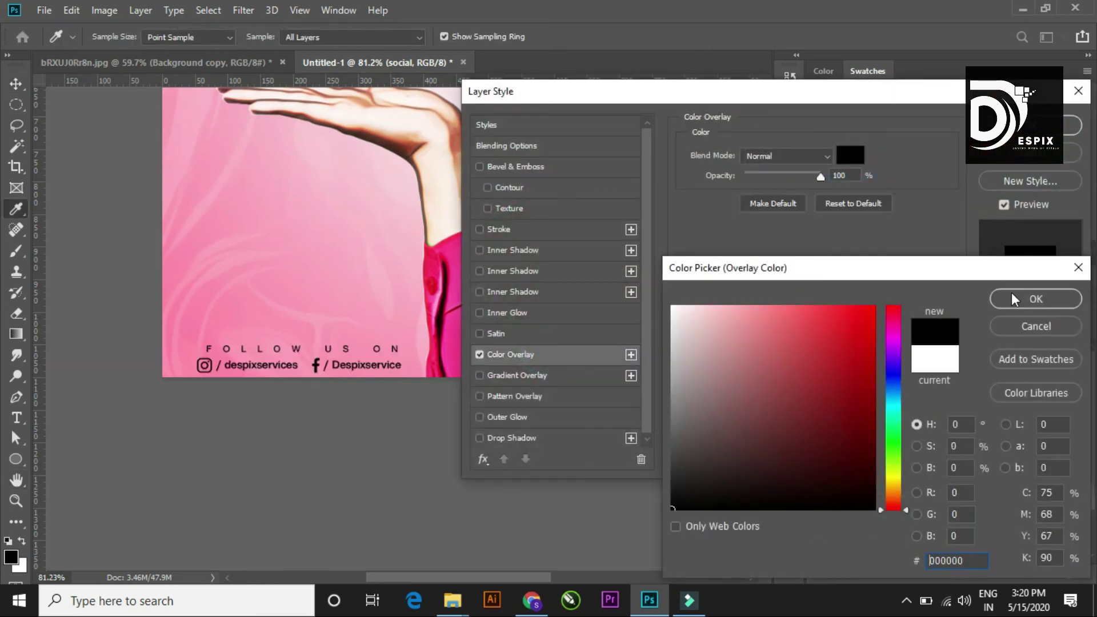
{"action": "left_click", "coordinate": [1011, 294]}
{"action": "key", "text": "Return"}
{"action": "scroll", "coordinate": [437, 448], "scroll_direction": "down", "scroll_amount": 3}
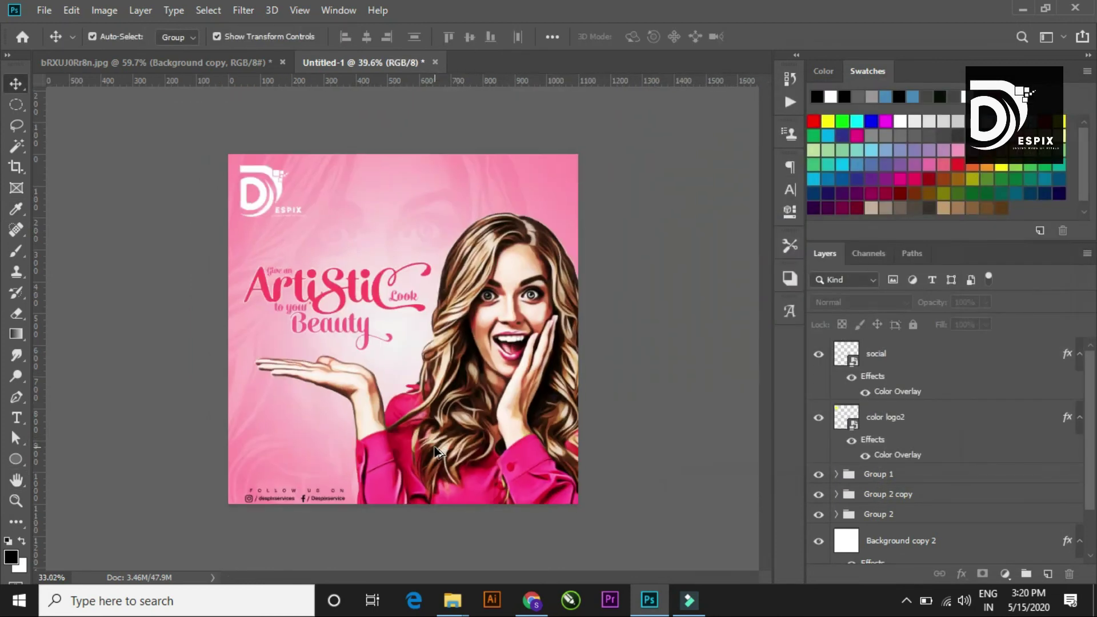
{"action": "scroll", "coordinate": [317, 486], "scroll_direction": "up", "scroll_amount": 2}
{"action": "scroll", "coordinate": [262, 443], "scroll_direction": "up", "scroll_amount": 2}
{"action": "scroll", "coordinate": [370, 297], "scroll_direction": "down", "scroll_amount": 3}
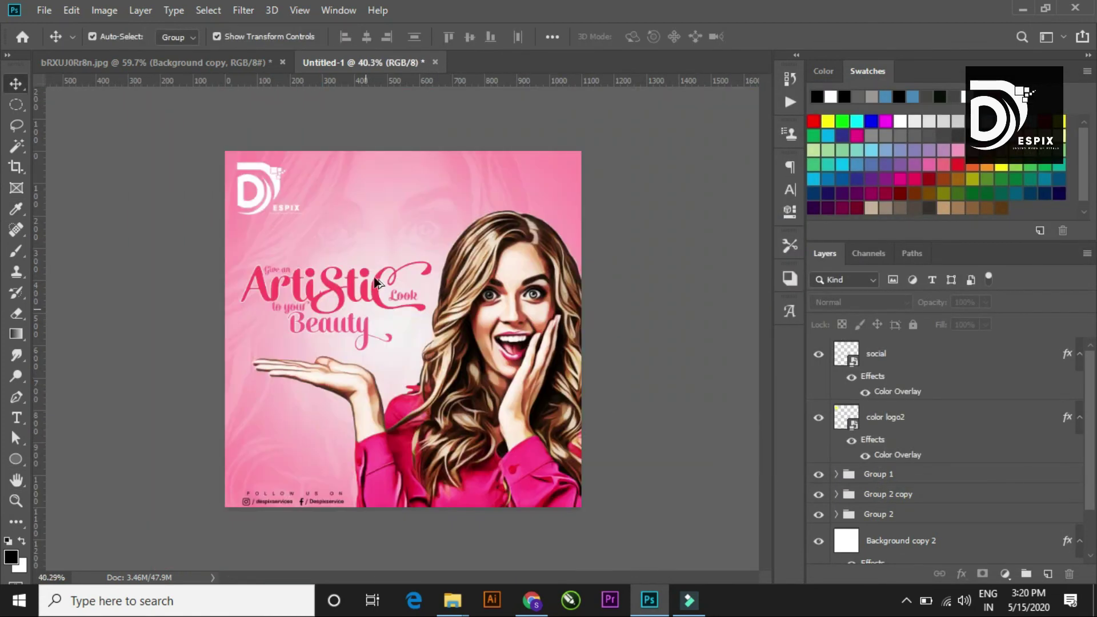
{"action": "scroll", "coordinate": [306, 285], "scroll_direction": "up", "scroll_amount": 2}
Scale the 'Give an Artistic Look to your Beauty' headline group up to about 102%.
{"action": "left_click", "coordinate": [232, 280]}
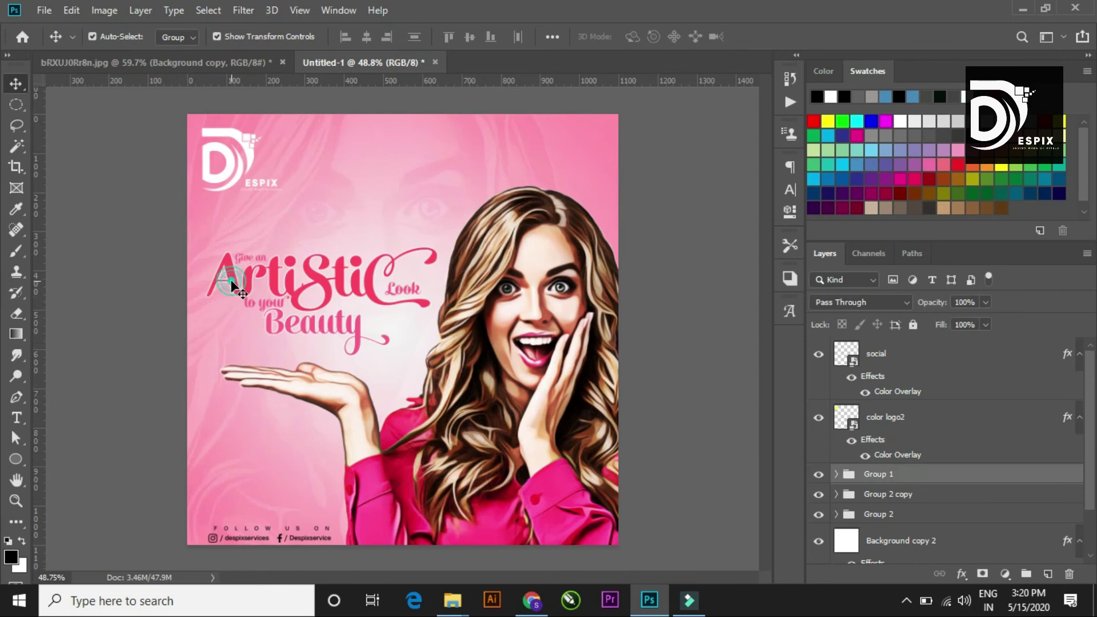
{"action": "key", "text": "ctrl+t"}
{"action": "left_click_drag", "start_coordinate": [206, 250], "coordinate": [203, 243]}
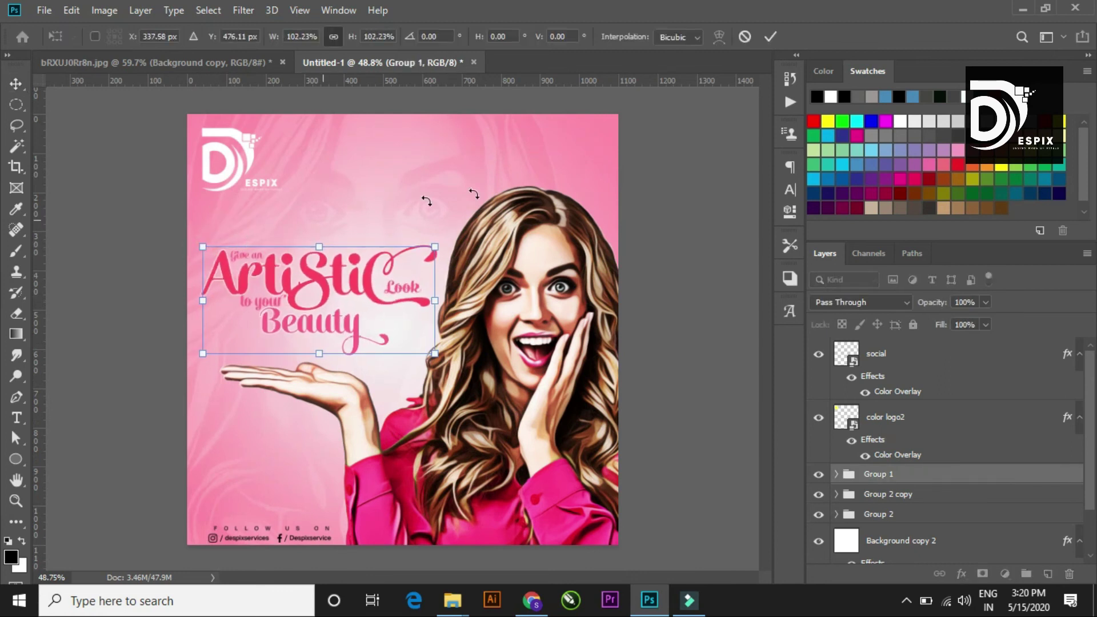
{"action": "left_click", "coordinate": [766, 40]}
{"action": "scroll", "coordinate": [609, 279], "scroll_direction": "down", "scroll_amount": 2}
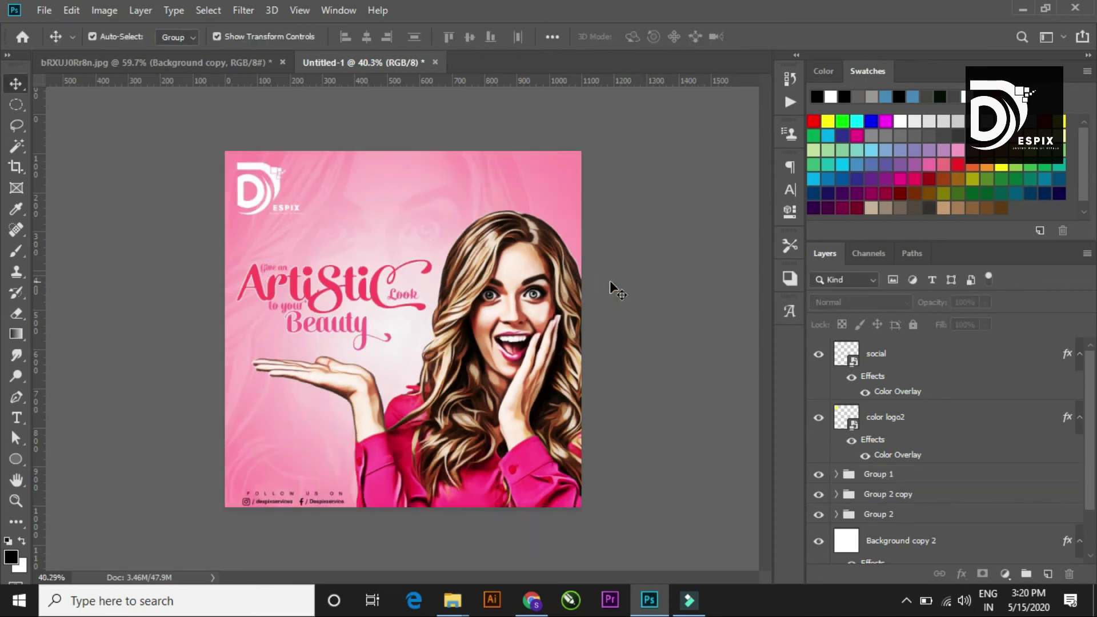
{"action": "scroll", "coordinate": [343, 335], "scroll_direction": "down", "scroll_amount": 1}
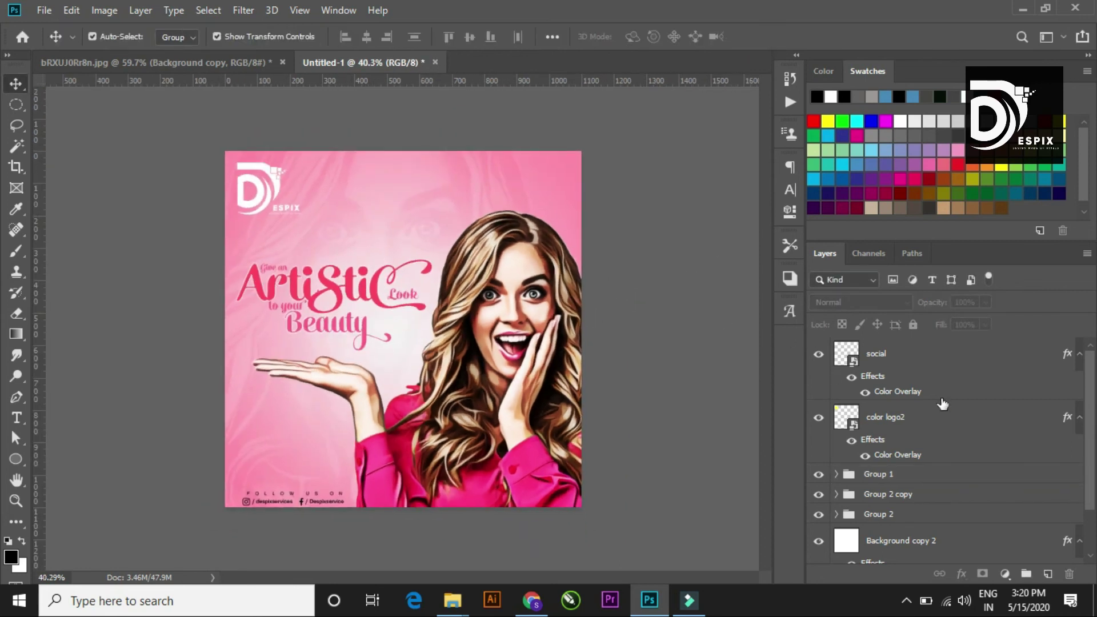
{"action": "left_click", "coordinate": [951, 359]}
{"action": "left_click", "coordinate": [1006, 571]}
Add a Color Lookup adjustment layer with the 3Strip.look 3DLUT preset.
{"action": "left_click", "coordinate": [995, 483]}
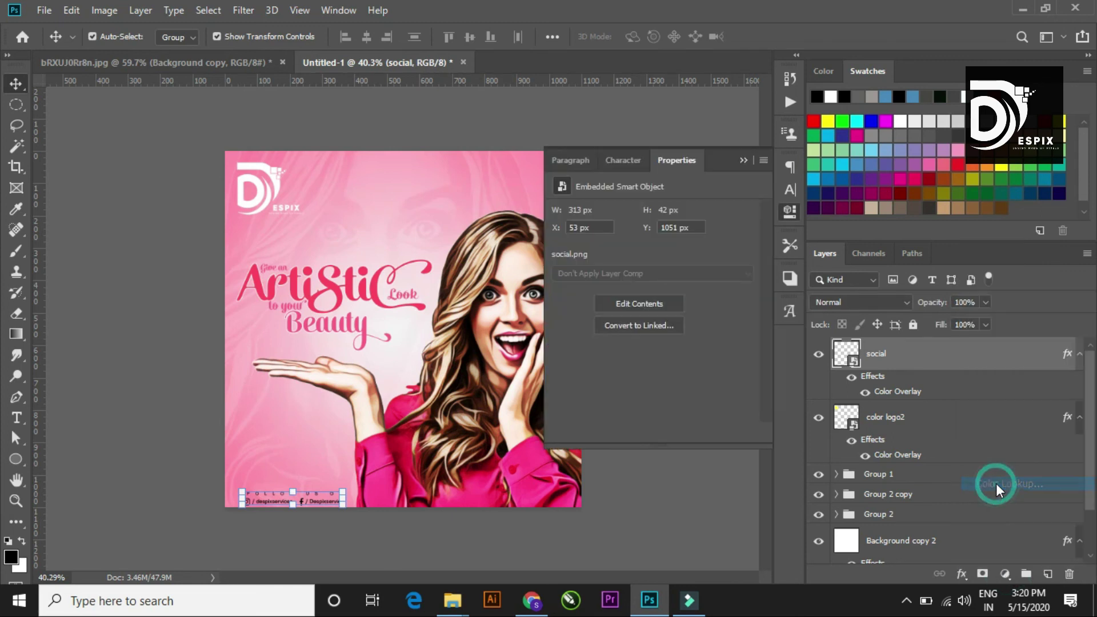
{"action": "left_click", "coordinate": [713, 215]}
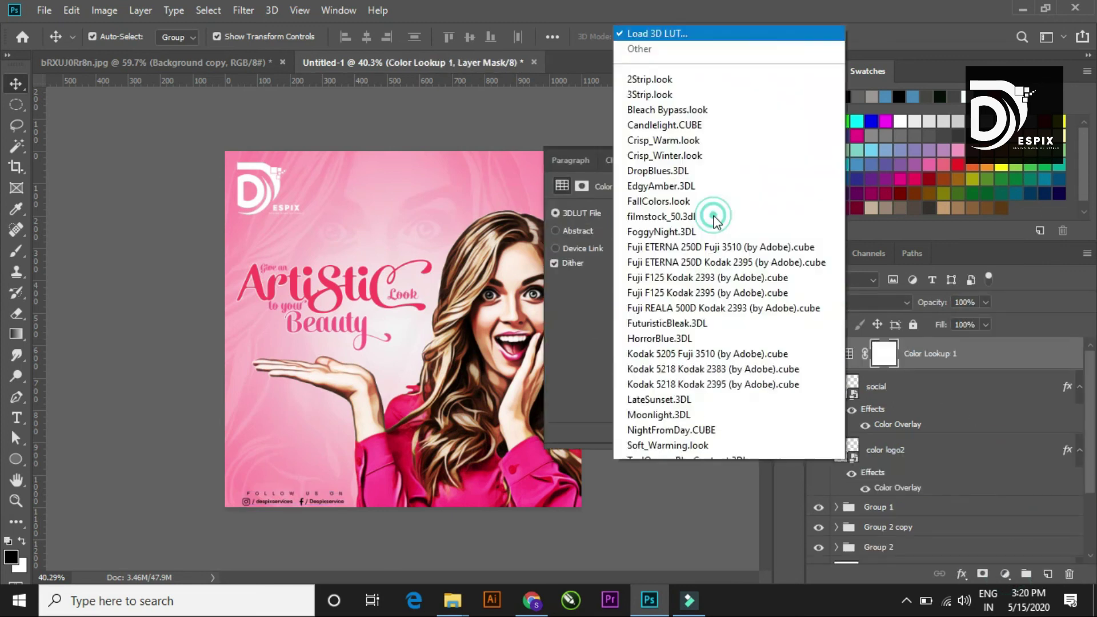
{"action": "left_click", "coordinate": [712, 68]}
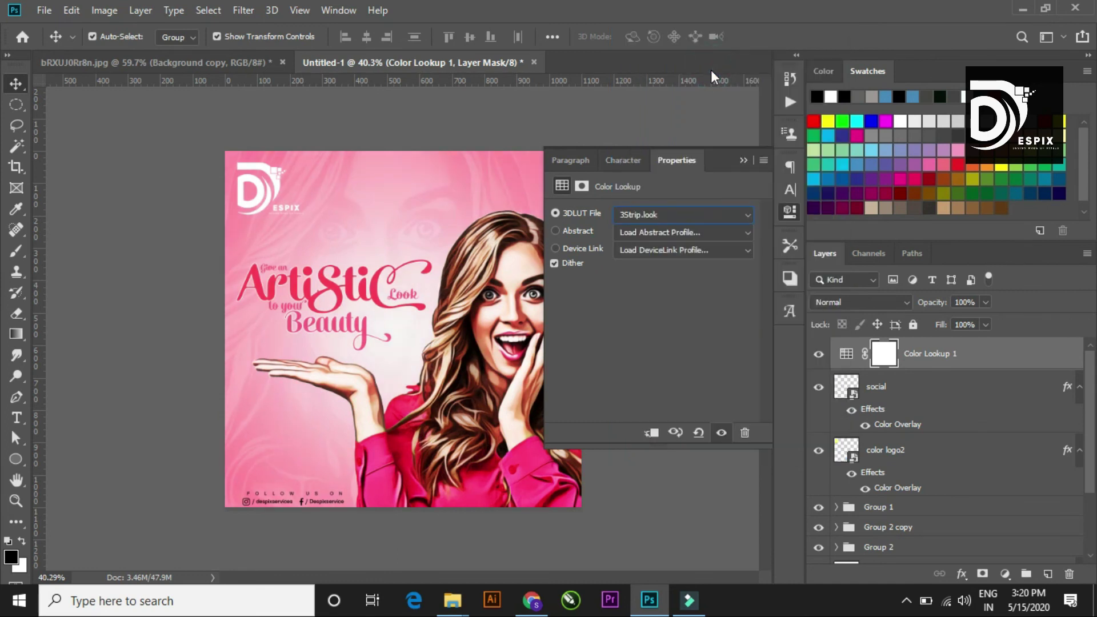
{"action": "left_click", "coordinate": [736, 160]}
{"action": "left_click", "coordinate": [810, 357]}
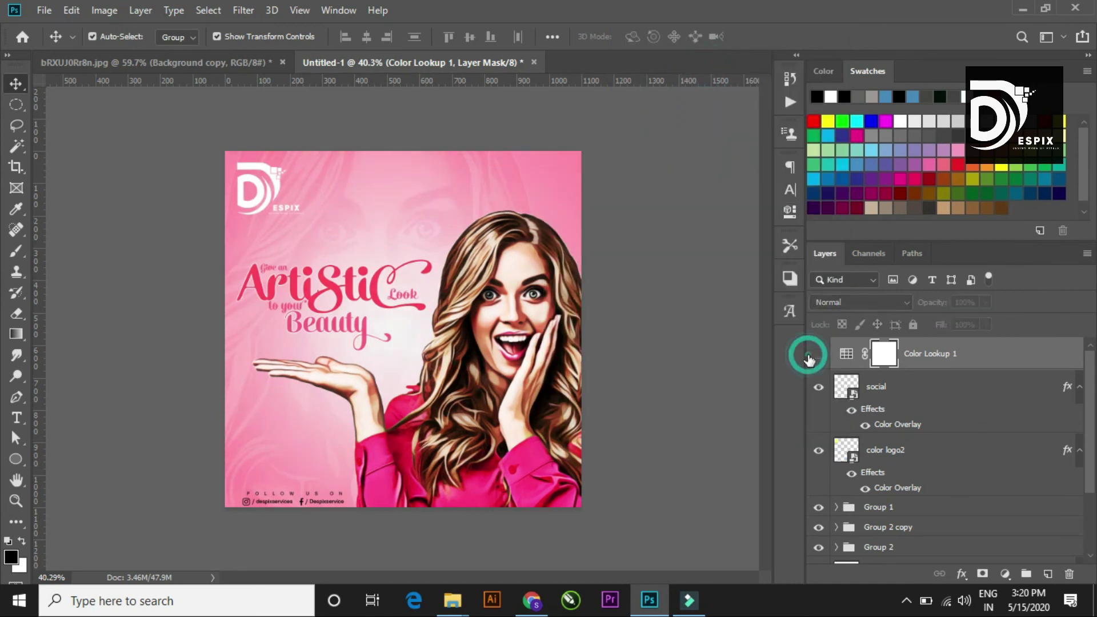
{"action": "left_click", "coordinate": [662, 287]}
{"action": "key", "text": "ctrl+minus"}
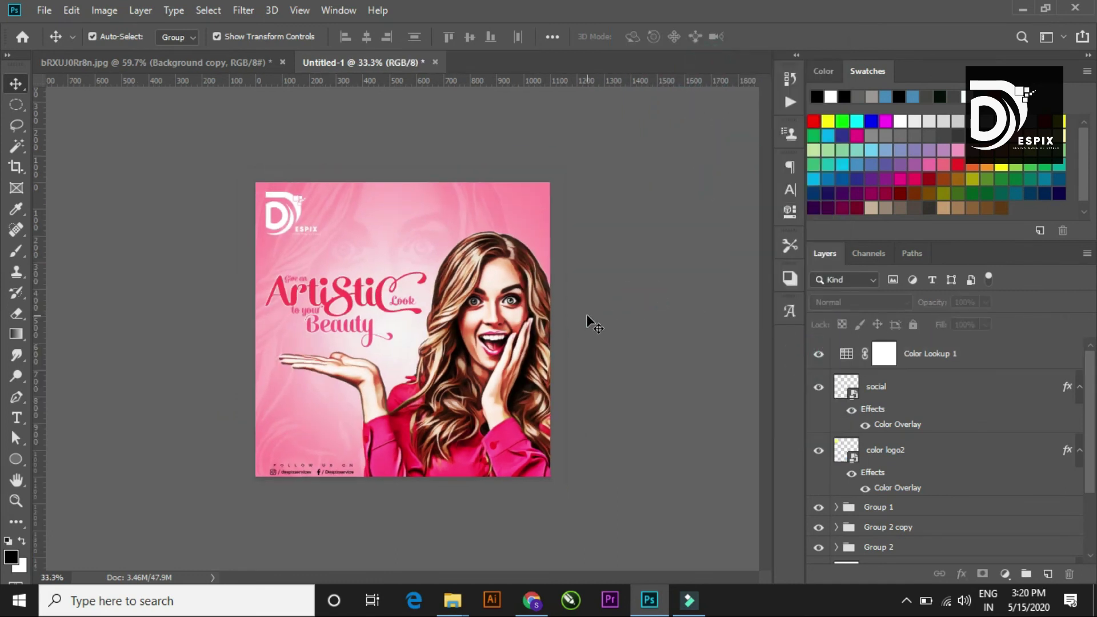
{"action": "key", "text": "ctrl+plus"}
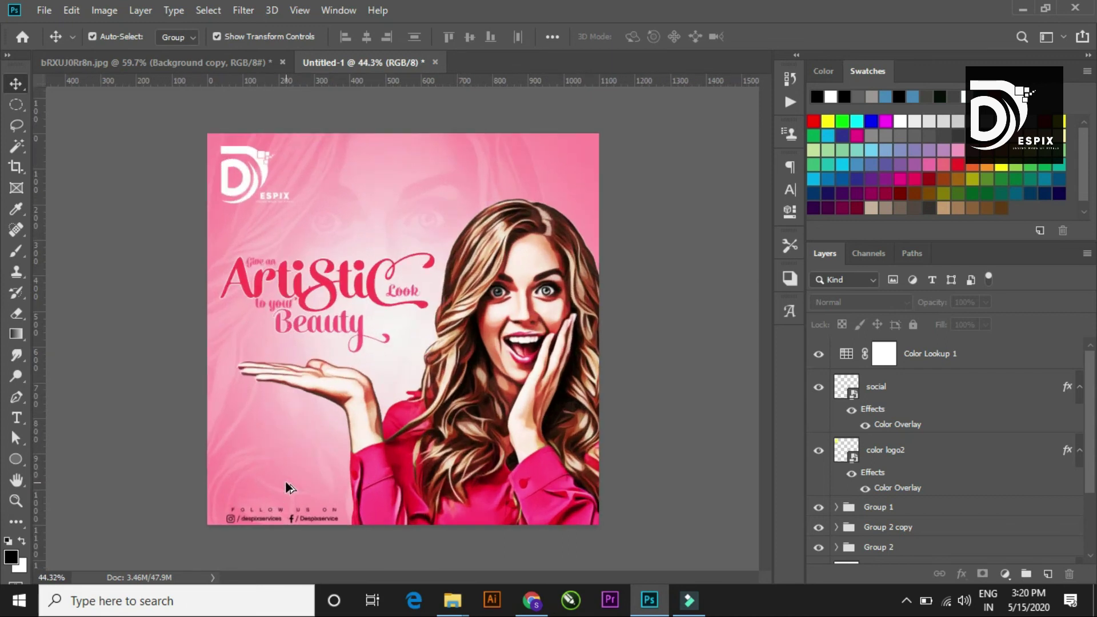
{"action": "key", "text": "ctrl+minus"}
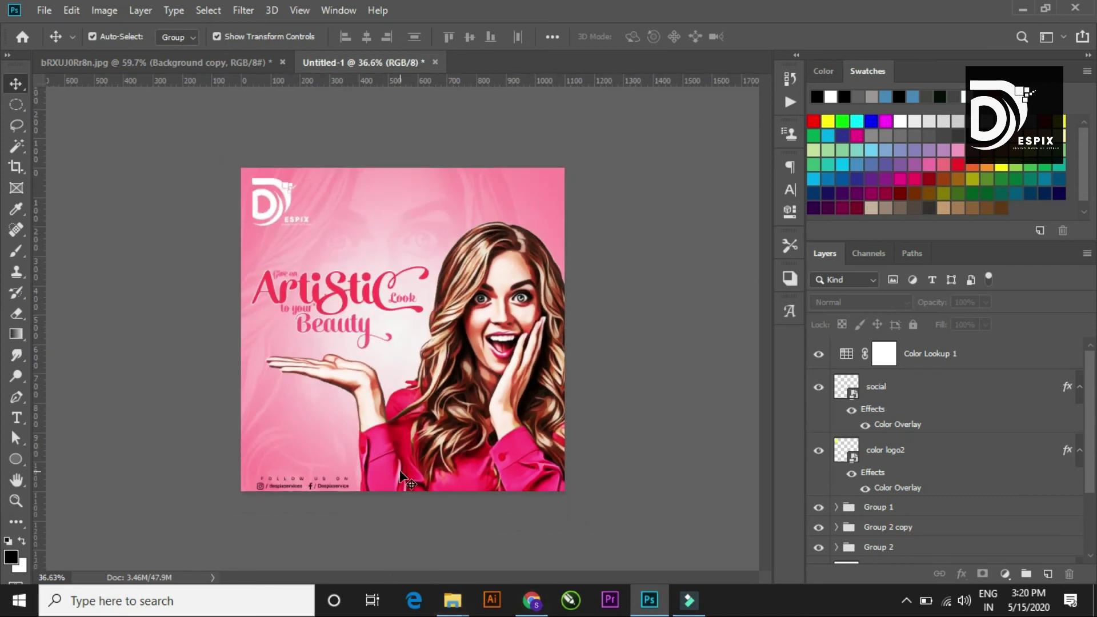